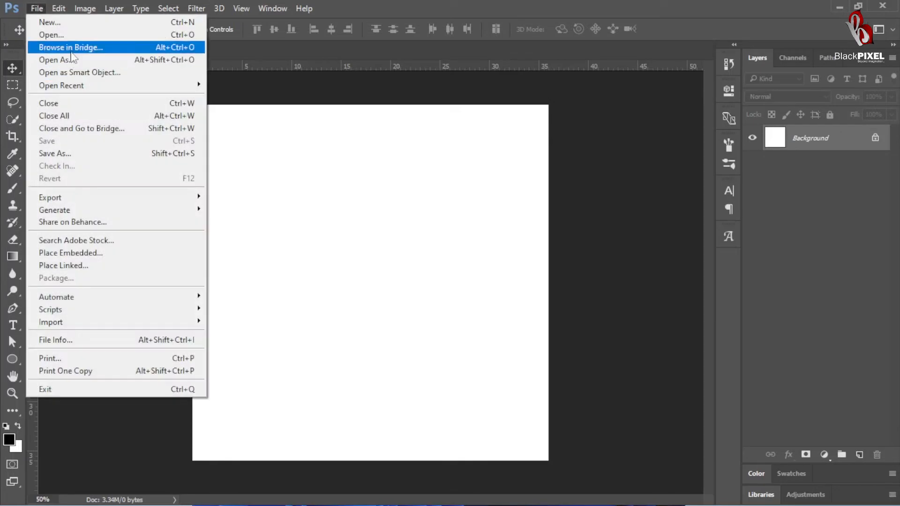
Step: Open magnificent-woman.jpg from the Downloads folder and bring the photo into the blank Untitled-1 document as a new layer
left_click(422, 204)
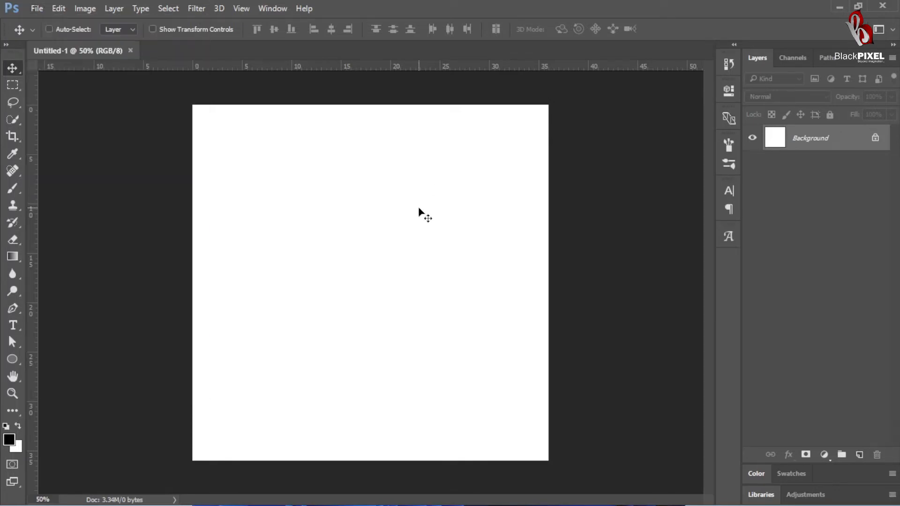
key("ctrl+o")
left_click(181, 145)
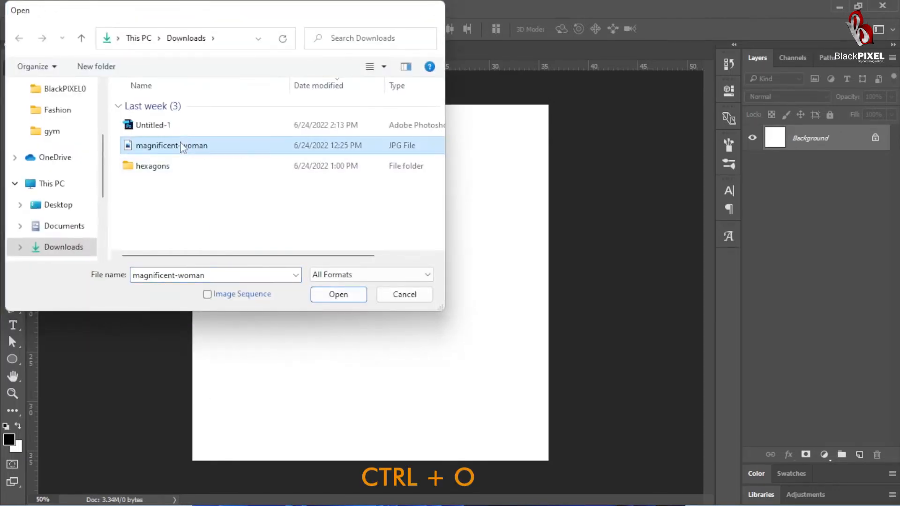
double_click(181, 146)
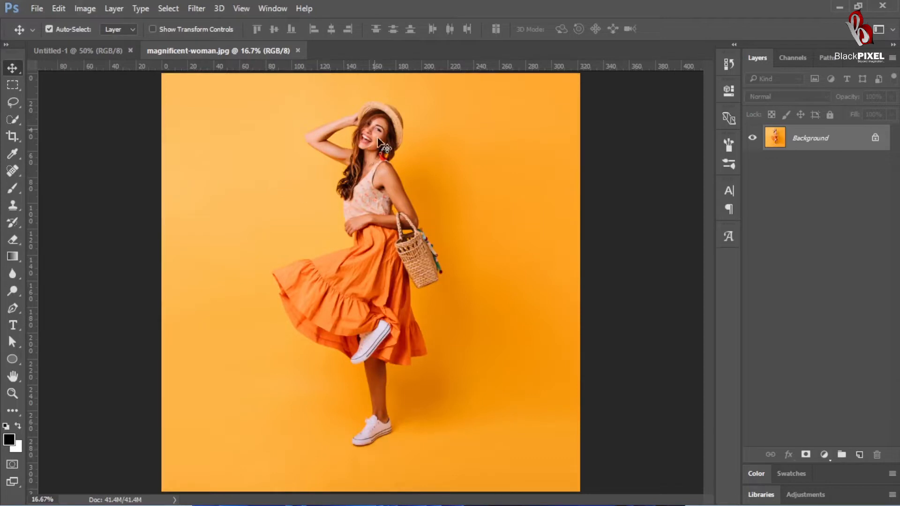
left_click_drag(382, 146, 291, 201)
Step: Scale the woman photo down proportionally to about 55% and position it so her hat, upper body and skirt fit the canvas
key("ctrl+t")
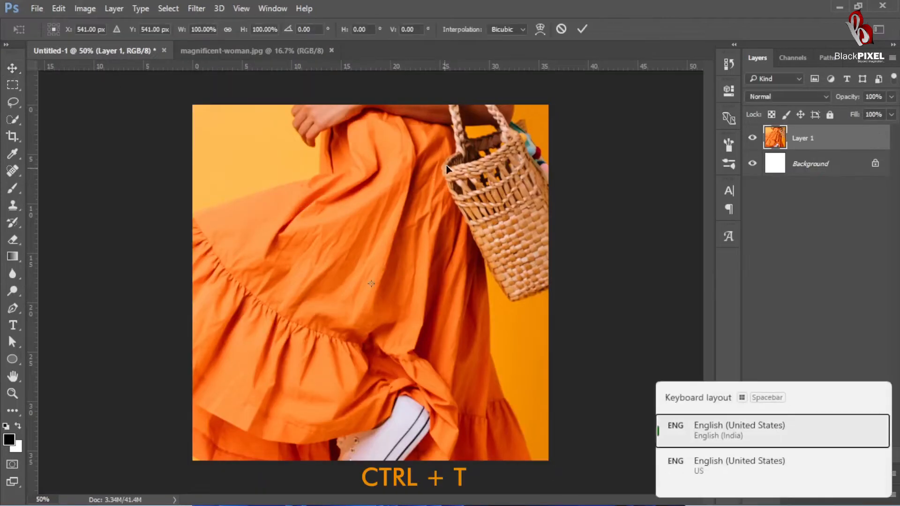
key("ctrl+0")
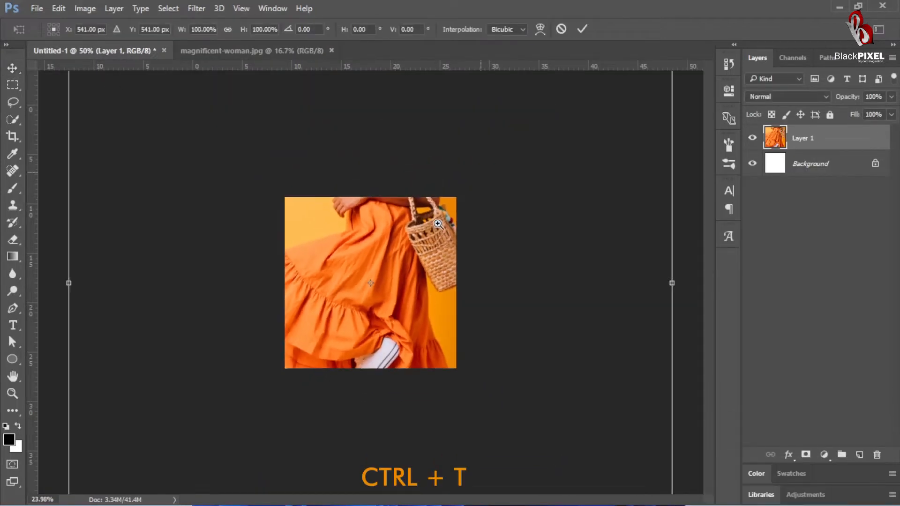
scroll(437, 225, "down", 3)
left_click_drag(528, 123, 480, 172)
left_click_drag(410, 277, 397, 313)
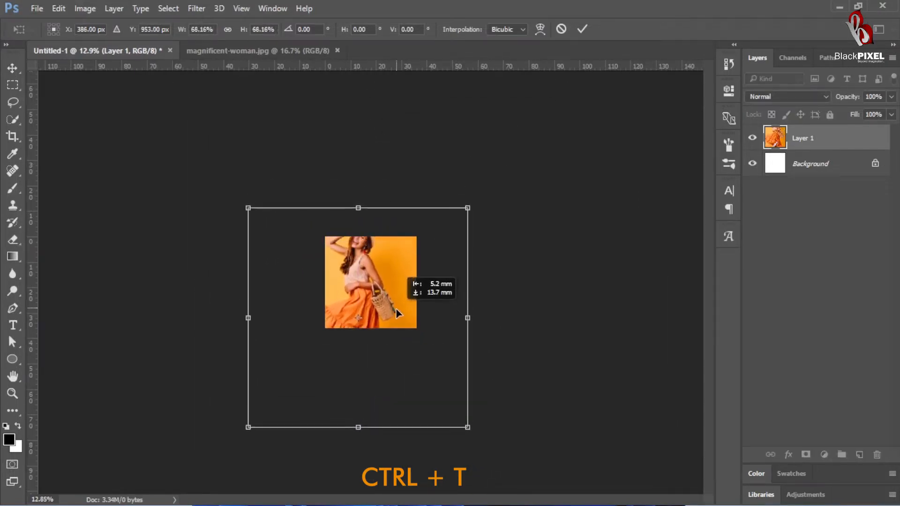
scroll(396, 308, "up", 8)
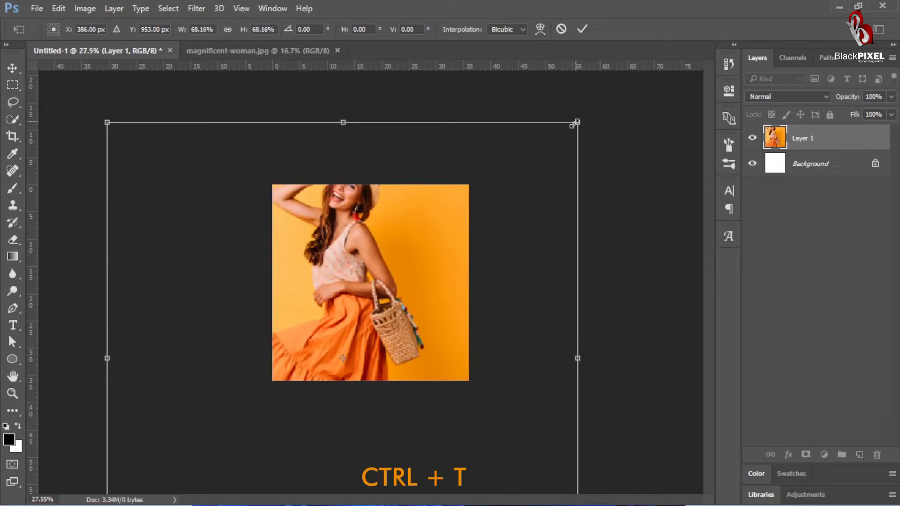
left_click_drag(574, 123, 552, 150)
left_click_drag(446, 264, 439, 274)
left_click_drag(543, 163, 525, 179)
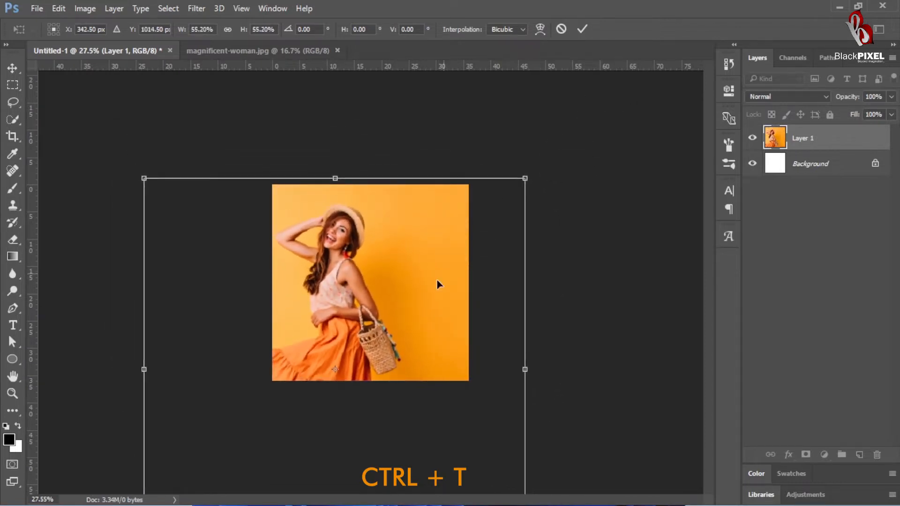
left_click_drag(437, 280, 439, 275)
Step: Flip the woman photo horizontally, enlarge it to about 57% and place her along the canvas's left side
right_click(440, 275)
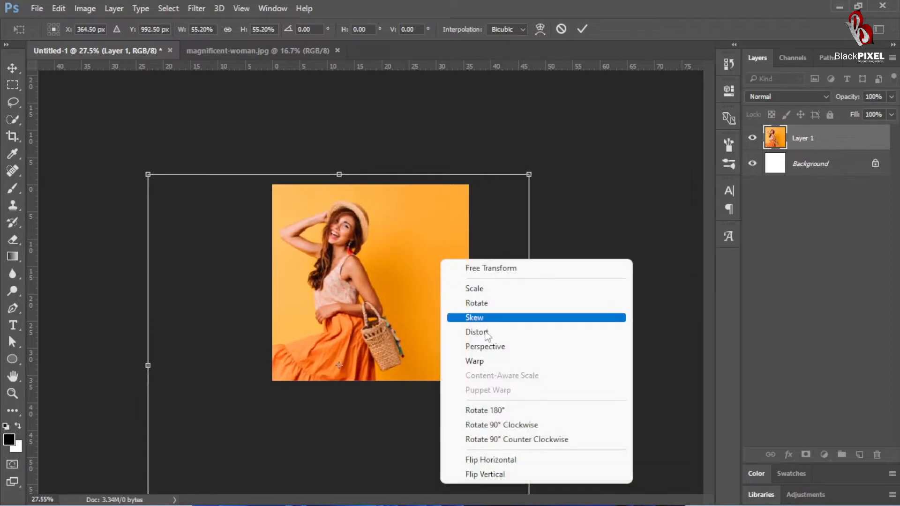
left_click(494, 461)
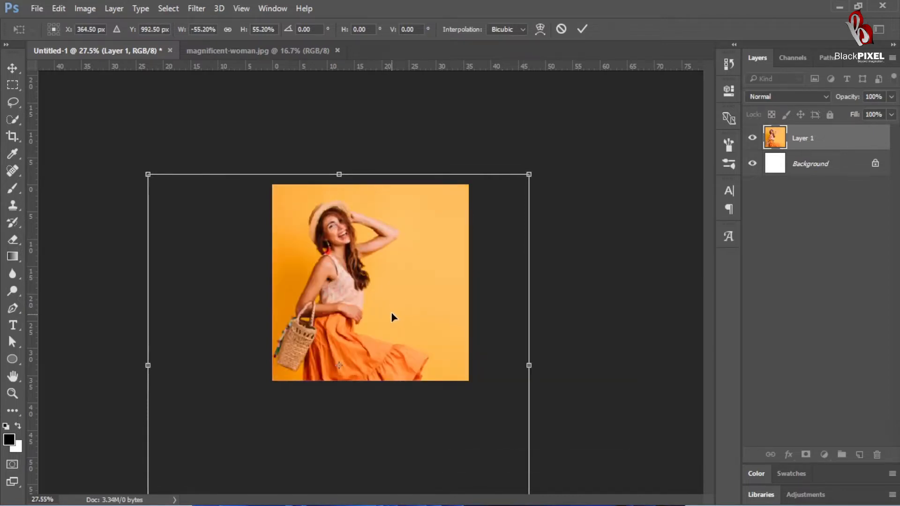
left_click_drag(391, 313, 373, 316)
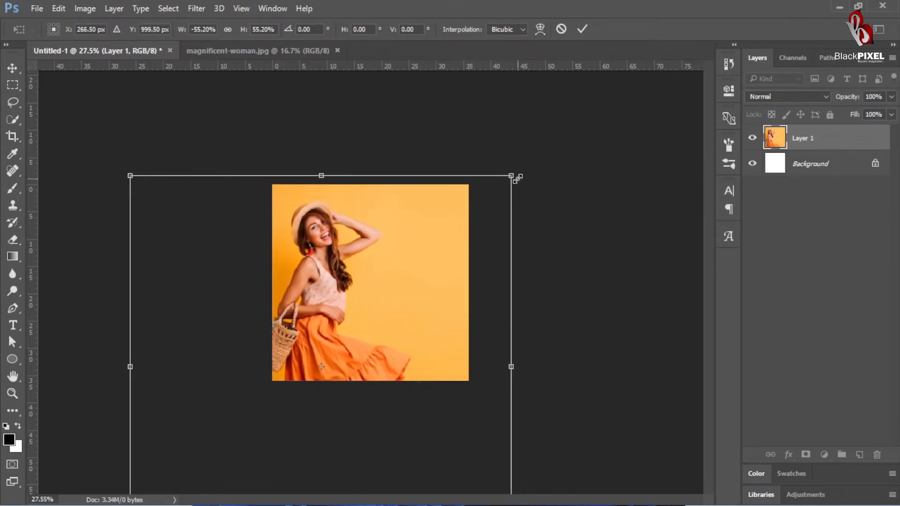
left_click_drag(517, 178, 526, 167)
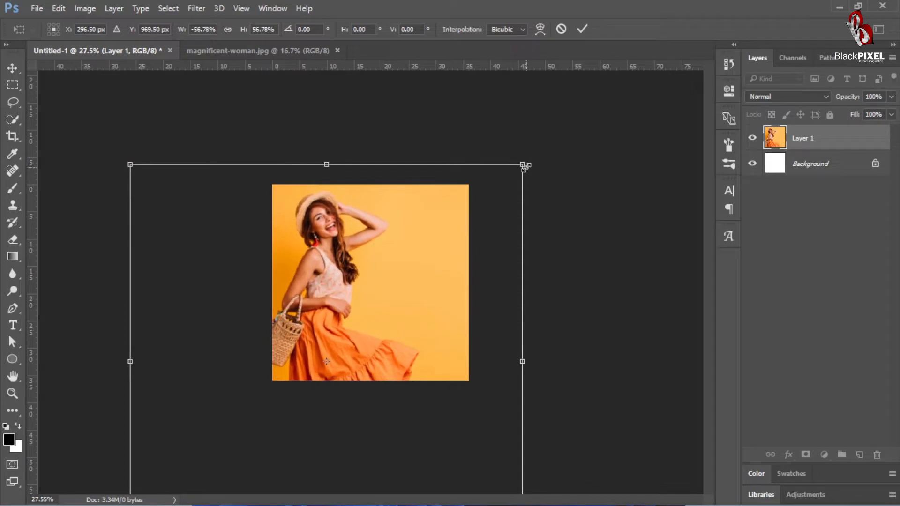
left_click(524, 167)
key("Return")
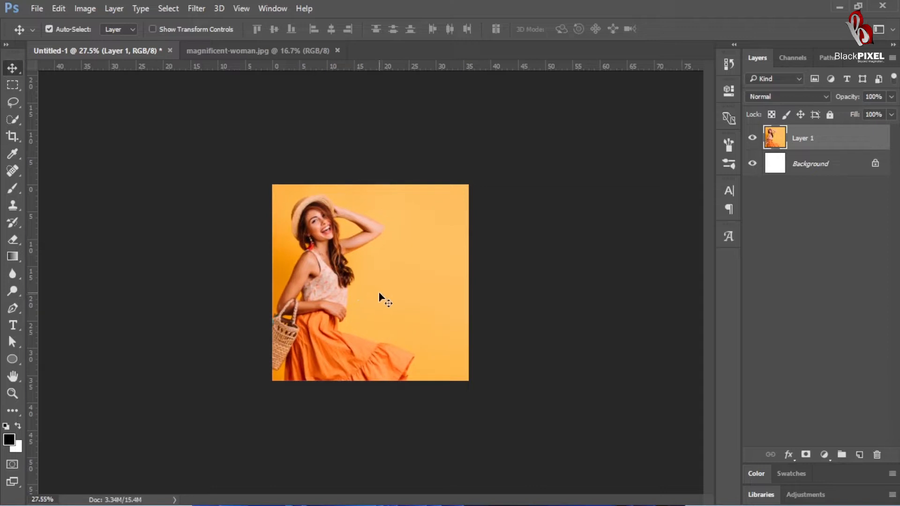
key("shift+Left")
Step: Draw a square rectangle shape of about 1015 × 1015 px just inside the canvas edges
left_click_drag(408, 307, 443, 283)
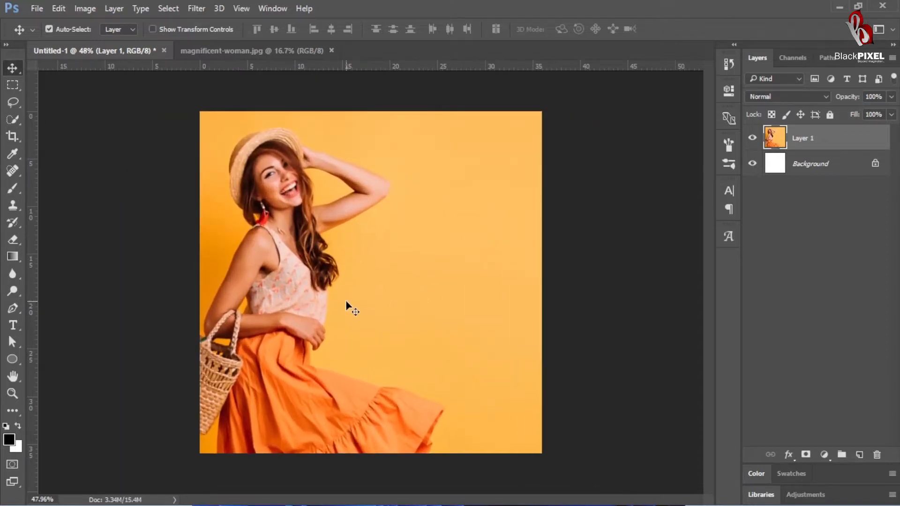
left_click_drag(17, 360, 54, 360)
left_click_drag(210, 121, 537, 440)
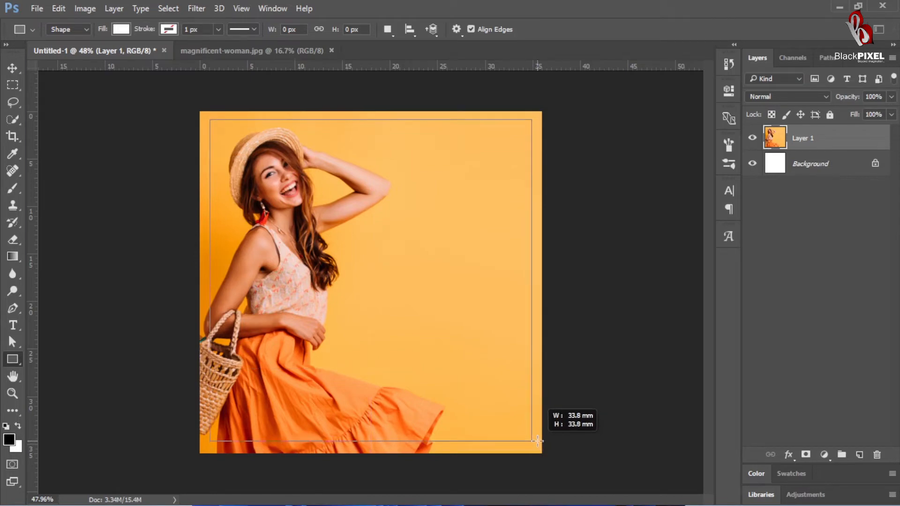
left_click_drag(537, 440, 537, 441)
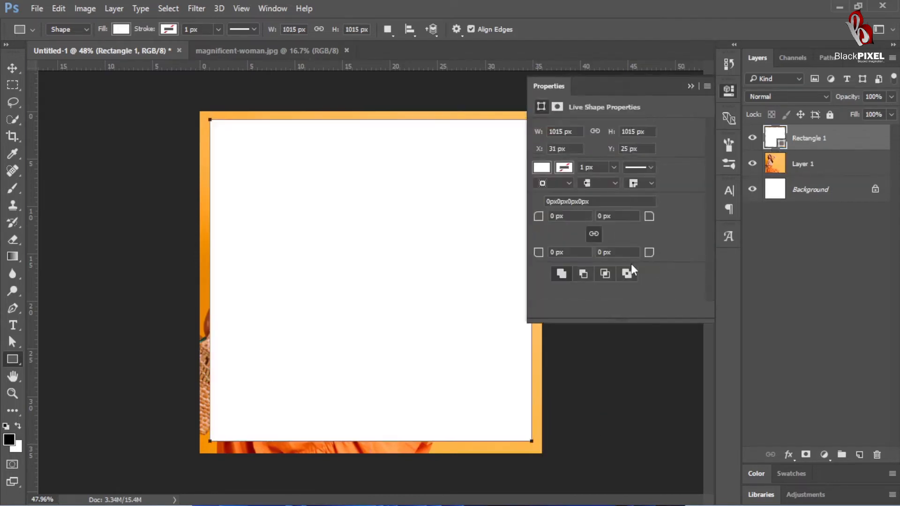
Step: Give the square no fill, a 6 px white stroke and 23 px rounded corners
left_click(121, 29)
left_click(65, 55)
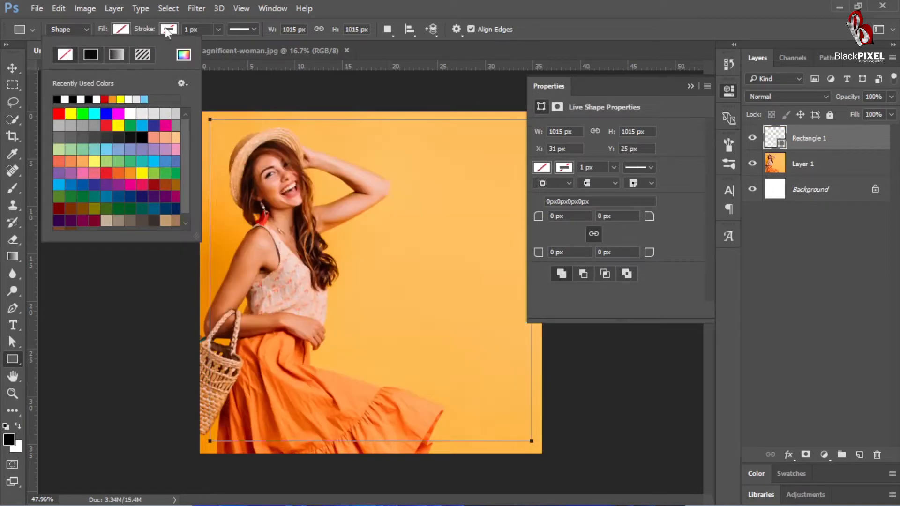
left_click(167, 29)
left_click(114, 98)
left_click(191, 29)
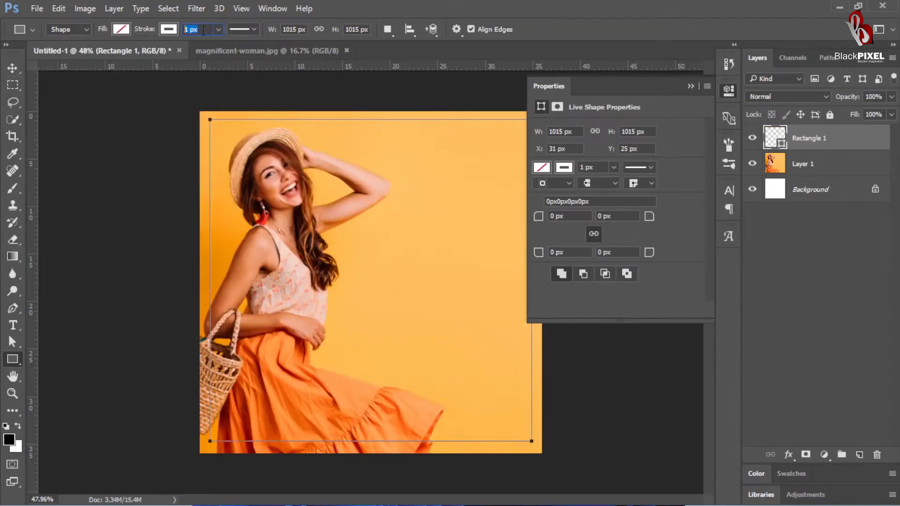
type("6")
key("Return")
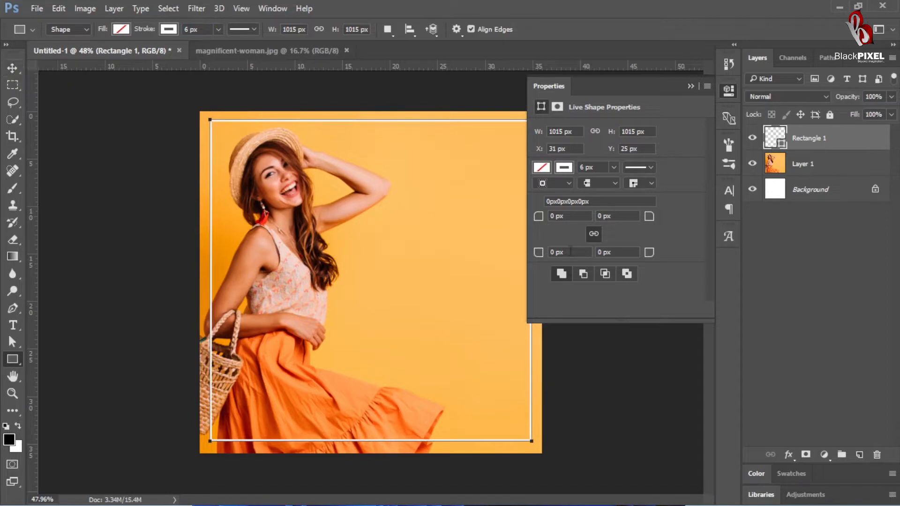
left_click_drag(539, 256, 551, 264)
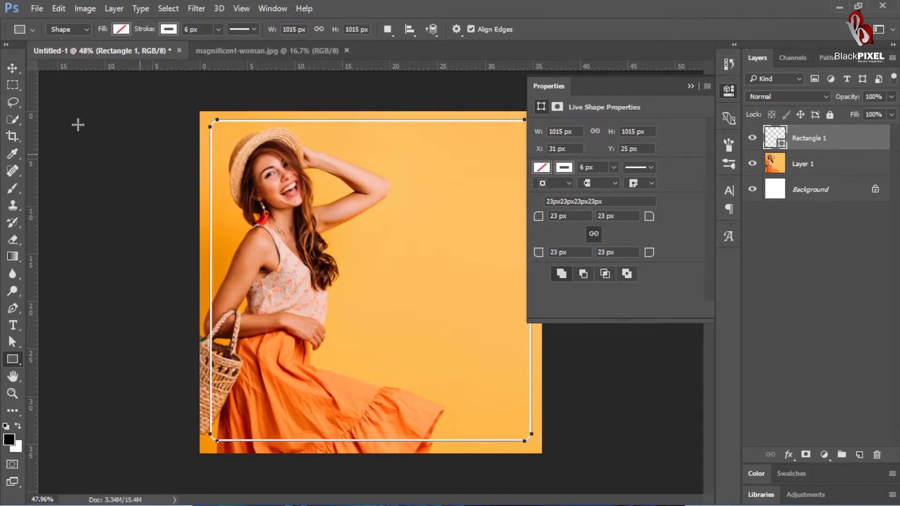
Step: Centre the rounded frame horizontally and vertically on the whole canvas, then clear the selection
left_click(14, 71)
key("ctrl+a")
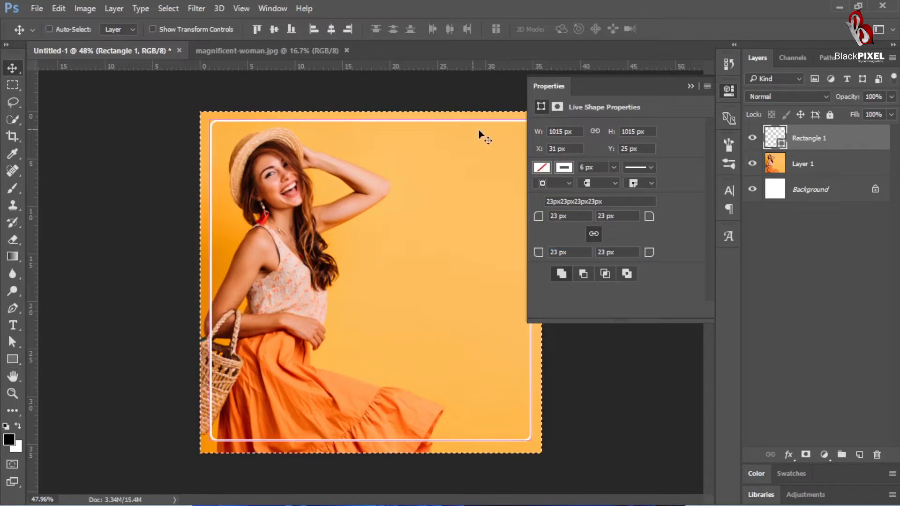
left_click(331, 29)
left_click(274, 30)
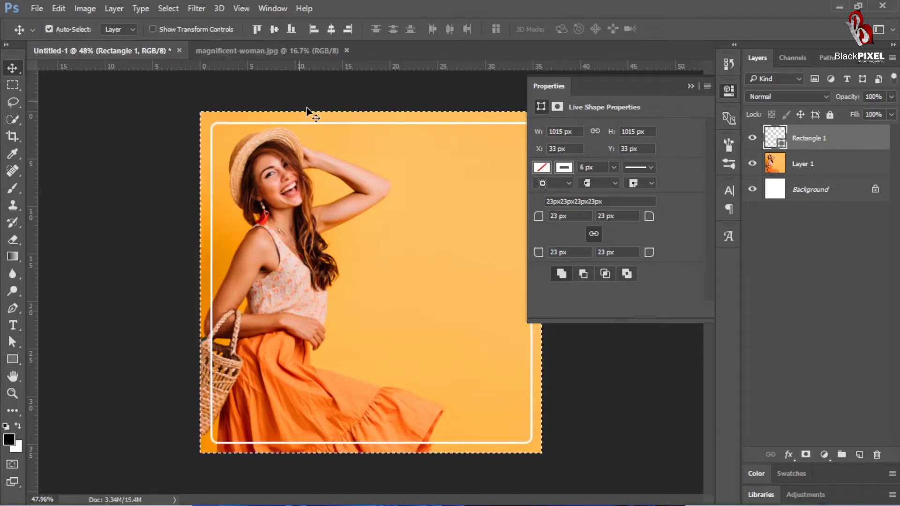
key("ctrl+d")
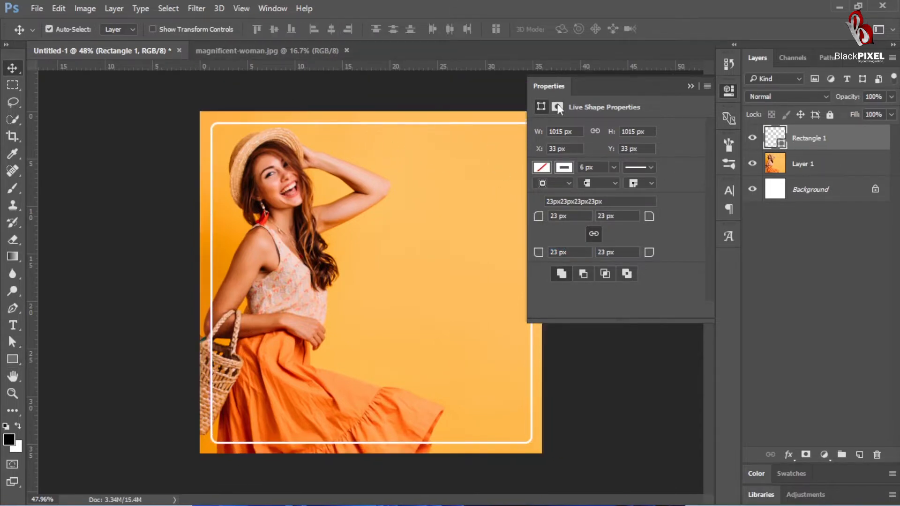
left_click(490, 170, "ctrl")
Step: Set the blend mode of the rounded frame's layer to Overlay and deselect the layer
scroll(577, 242, "up", 1)
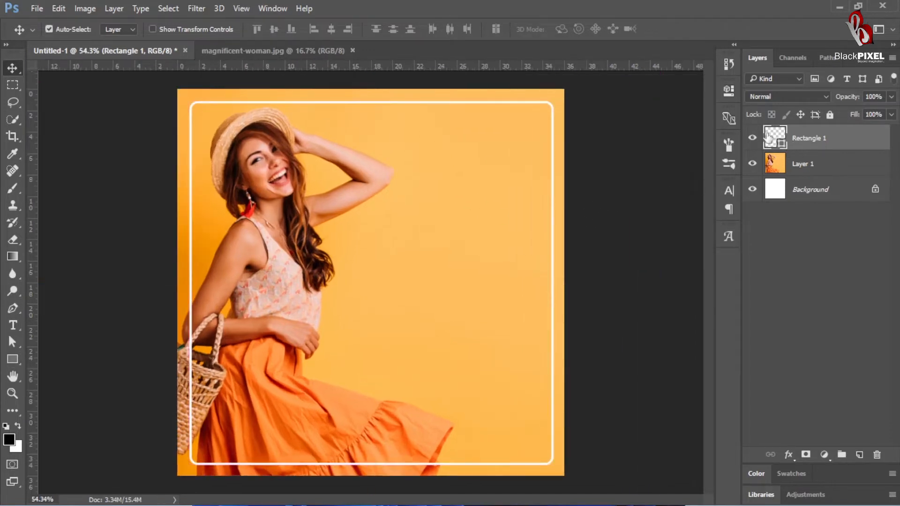
left_click(771, 97)
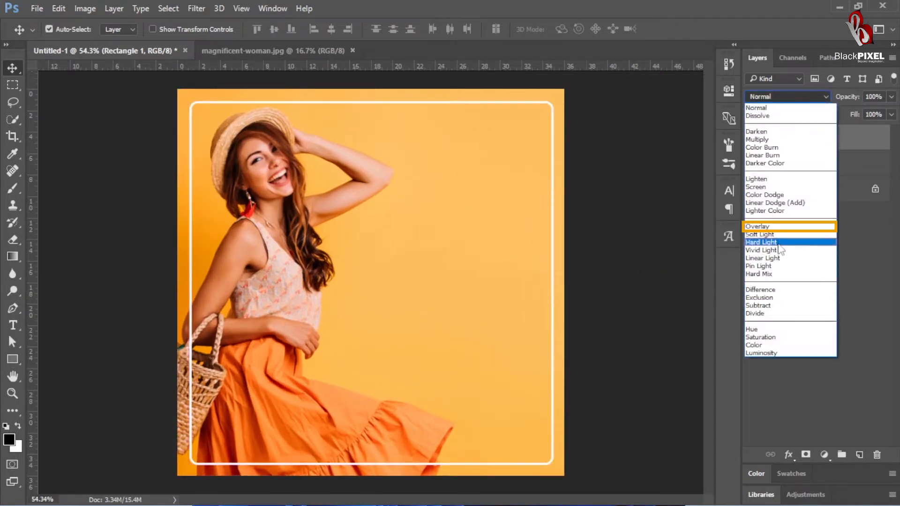
left_click(769, 227)
left_click(628, 205)
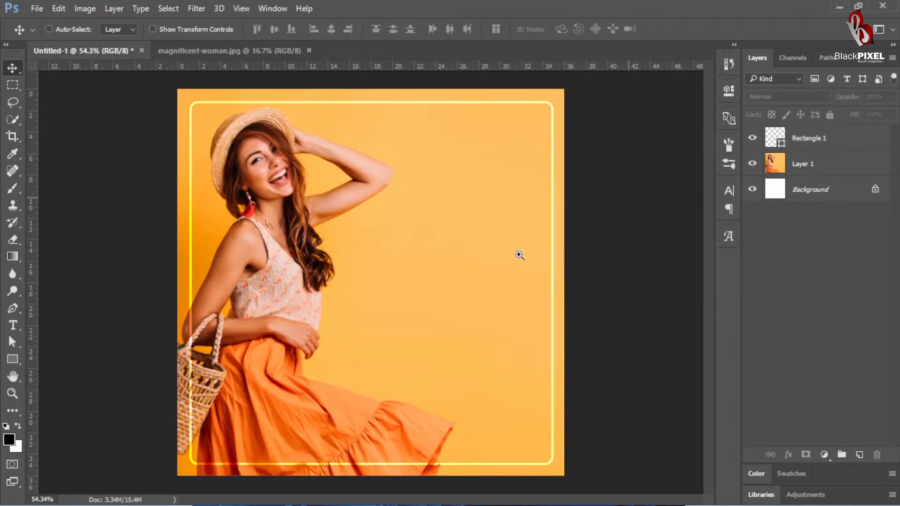
scroll(513, 257, "up", 1)
scroll(513, 258, "down", 3)
scroll(468, 273, "up", 1)
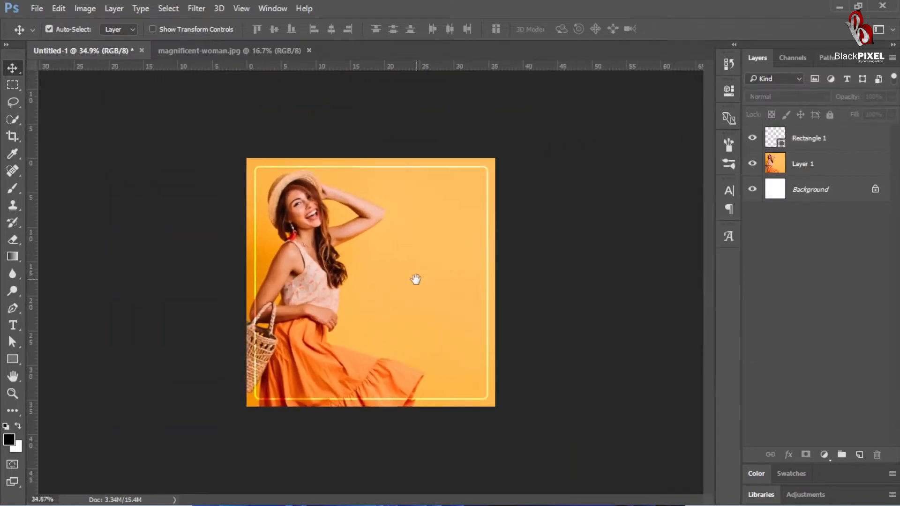
scroll(446, 301, "up", 1)
scroll(419, 325, "down", 1)
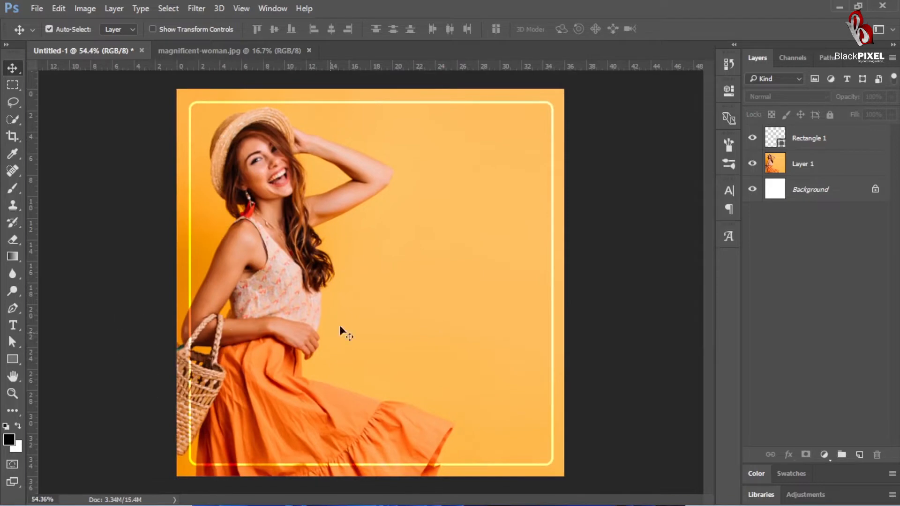
Step: Draw a white rounded, downward-pointing triangle custom shape, about 983 × 866 px, over the lower right of the canvas
left_click(11, 359)
left_click(58, 421)
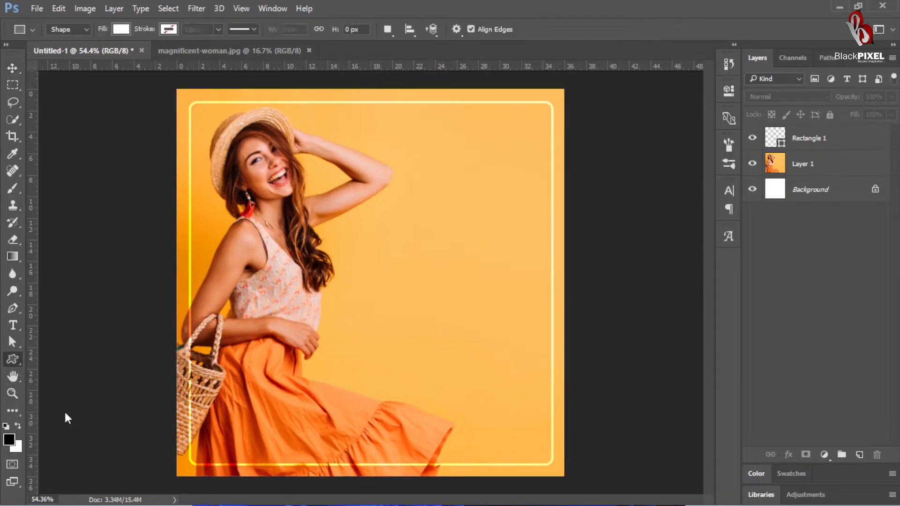
right_click(359, 249)
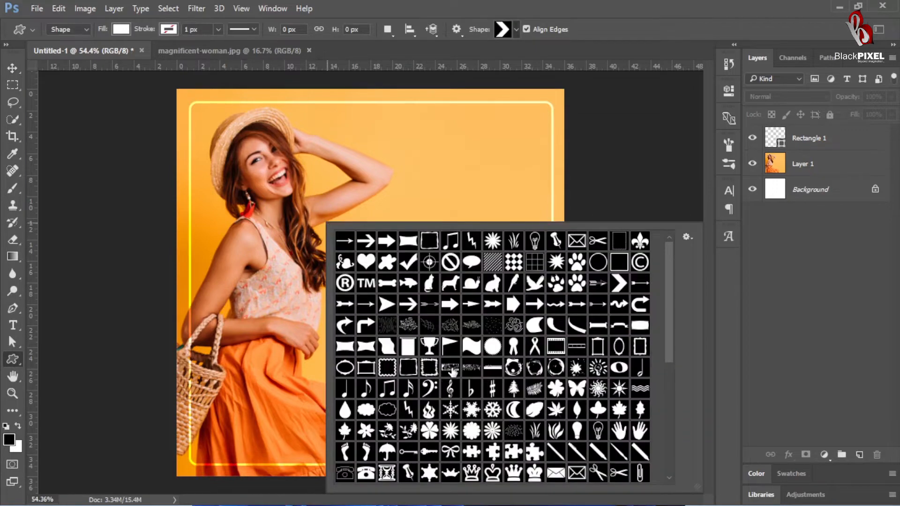
scroll(452, 371, "down", 5)
scroll(422, 402, "down", 1)
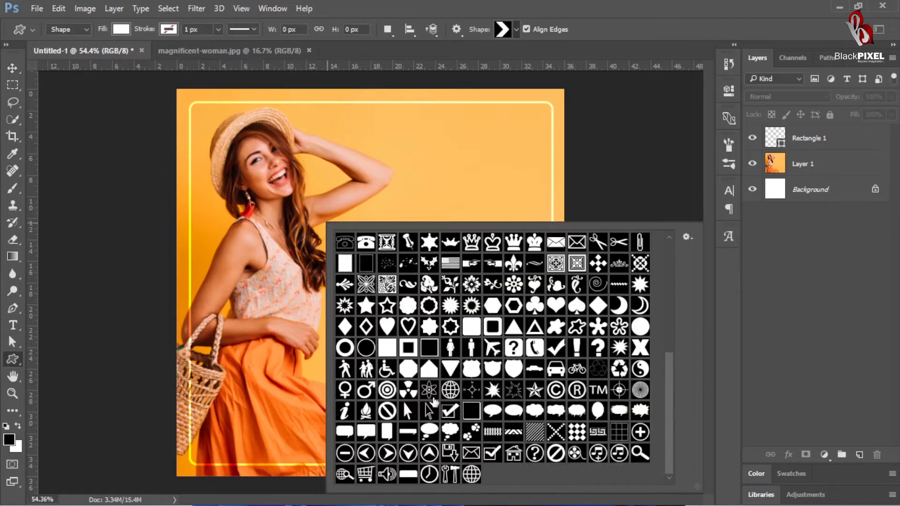
double_click(451, 367)
left_click_drag(322, 159, 674, 470)
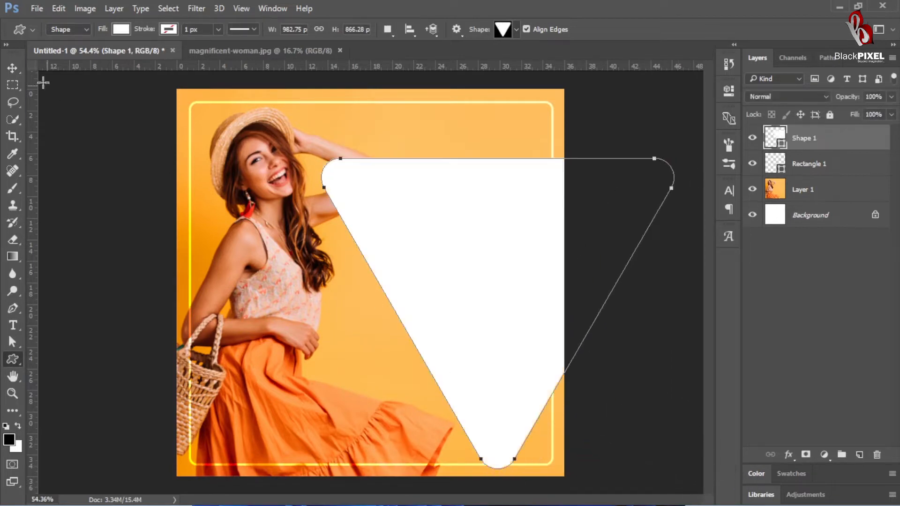
Step: Move the white triangle down toward the canvas's lower edge and rotate it about -4.24°
left_click(12, 68)
key("ctrl+t")
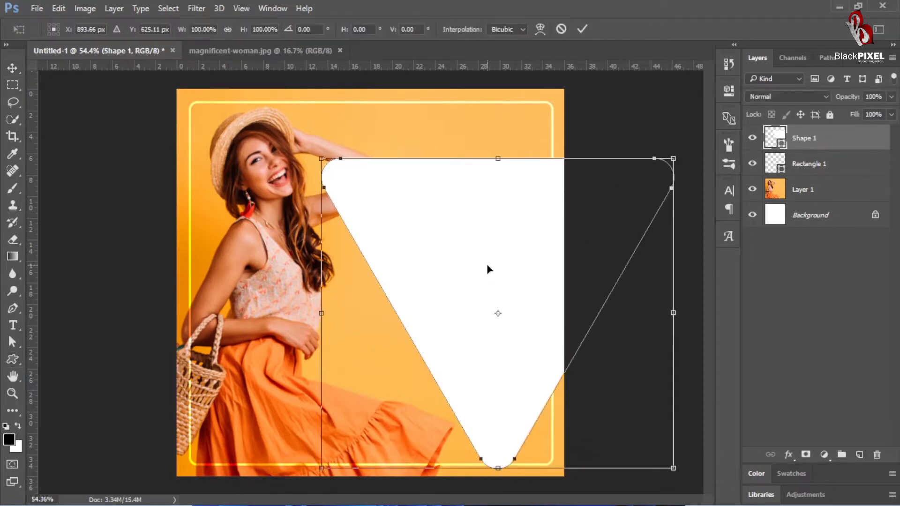
left_click_drag(486, 270, 485, 356)
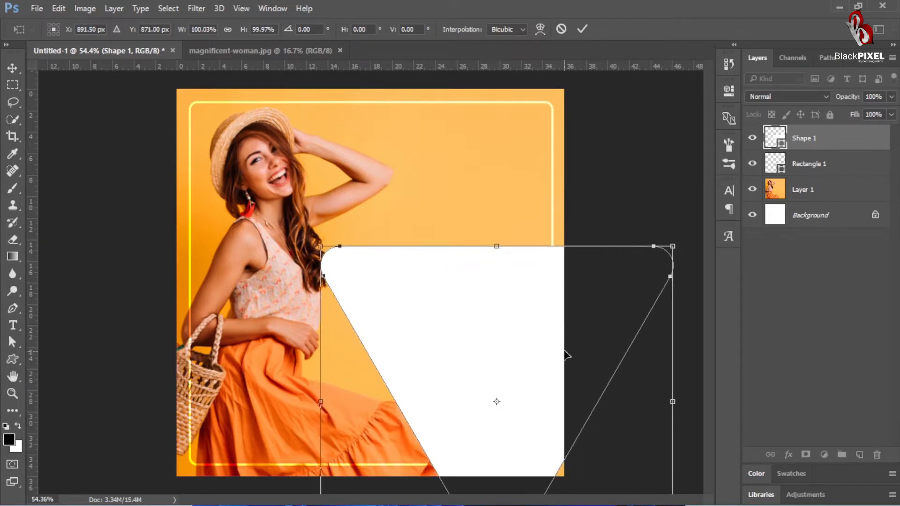
left_click_drag(685, 208, 672, 192)
left_click_drag(519, 344, 531, 347)
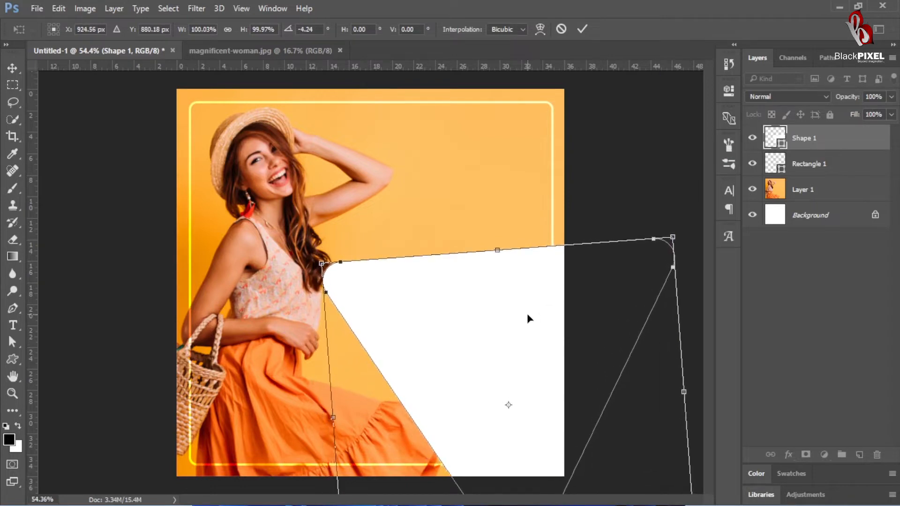
key("Return")
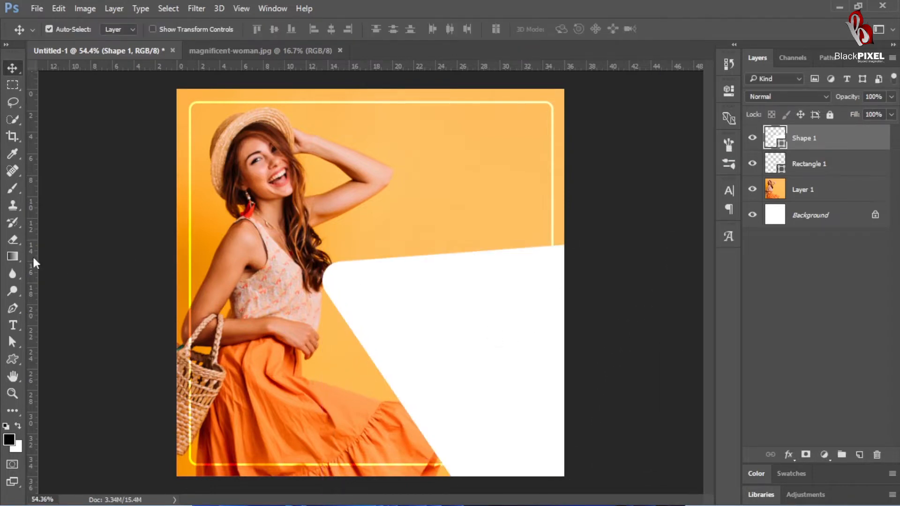
Step: Reshape the triangle by raising its off-canvas upper-right anchor point for a steeper top edge, smooth the corner beside the woman, and deselect the shape
left_click(12, 308)
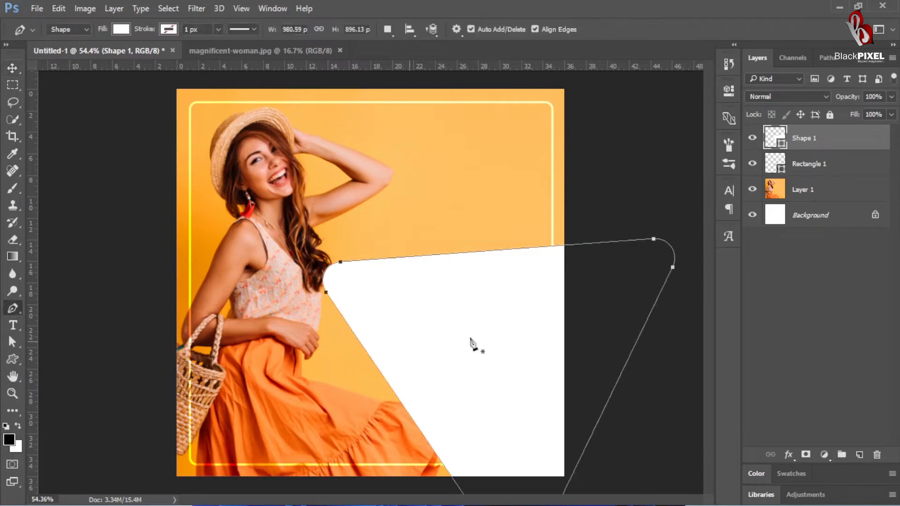
left_click_drag(656, 242, 632, 141)
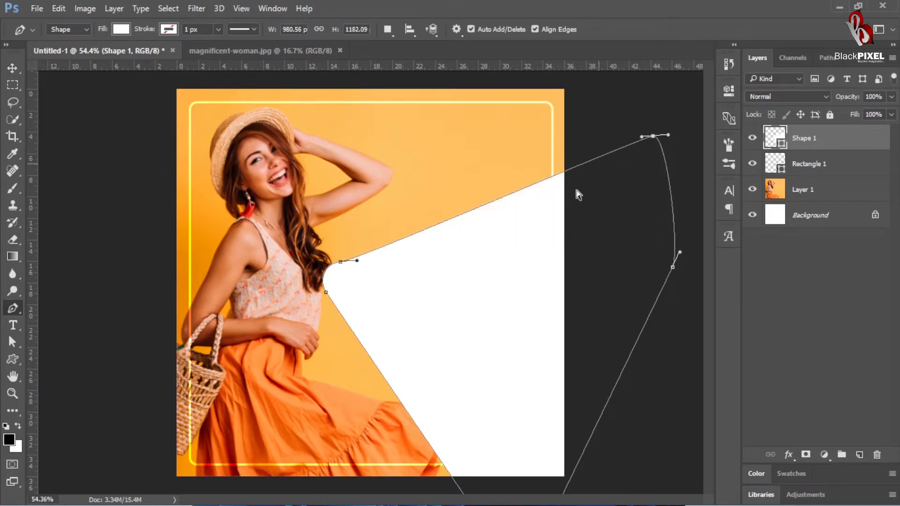
left_click_drag(327, 261, 417, 245)
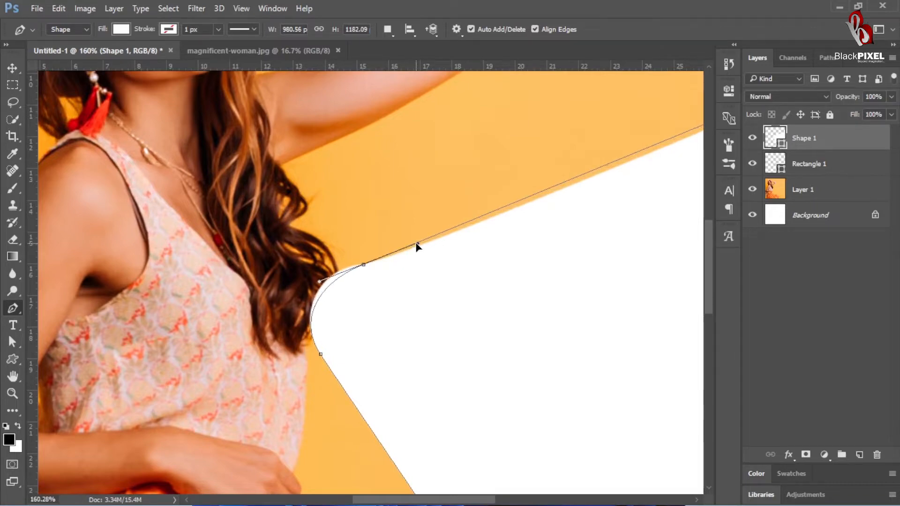
left_click_drag(417, 244, 417, 243)
left_click_drag(470, 299, 428, 338)
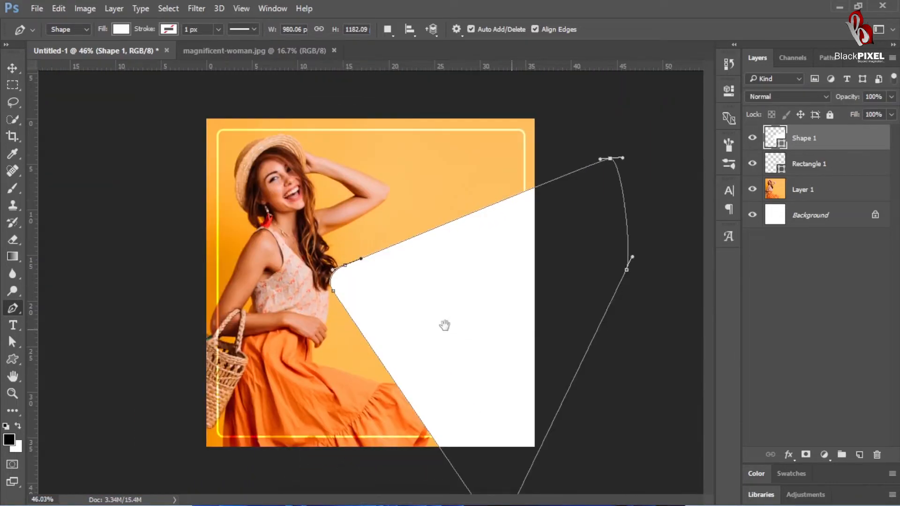
left_click(13, 68)
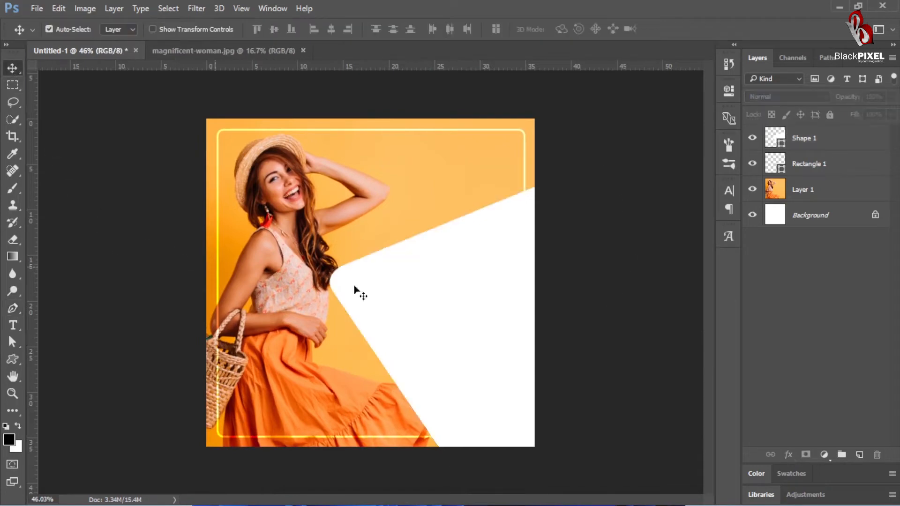
left_click(496, 305)
left_click(646, 308)
left_click(469, 268)
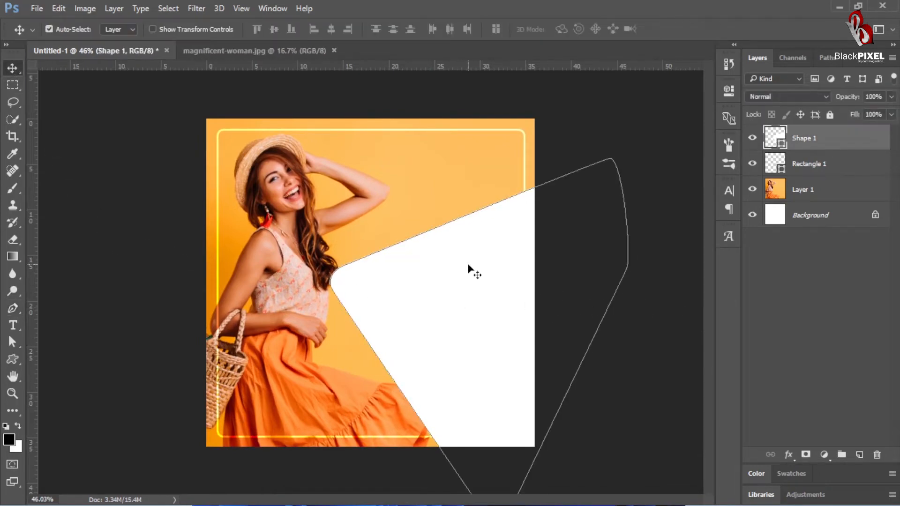
left_click(642, 415)
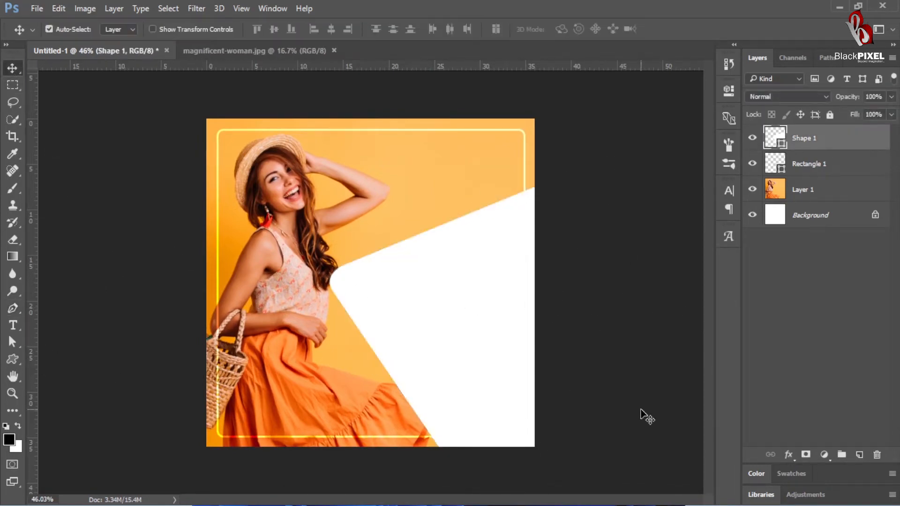
Step: Draw a second white rounded triangle, about 799 × 704 px, over the canvas's upper-right corner and enlarge it toward the lower right
left_click(13, 362)
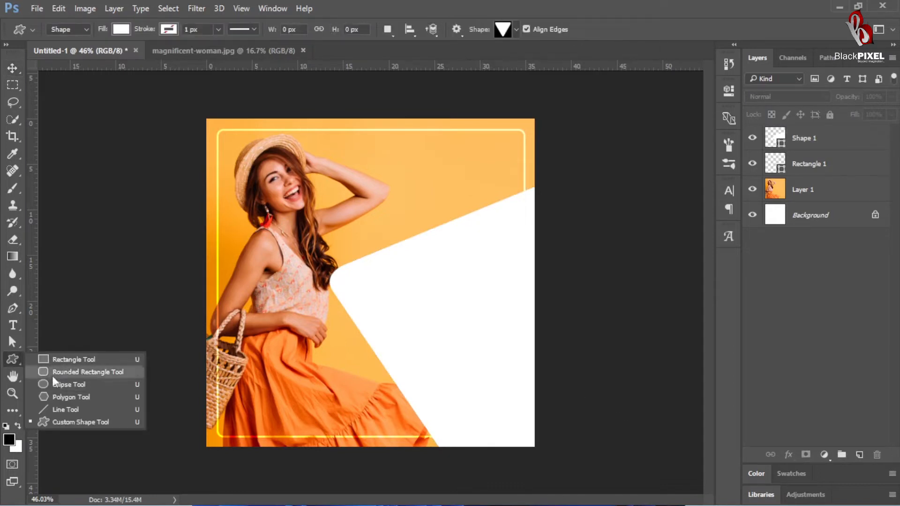
left_click(15, 359)
left_click_drag(388, 99, 630, 311)
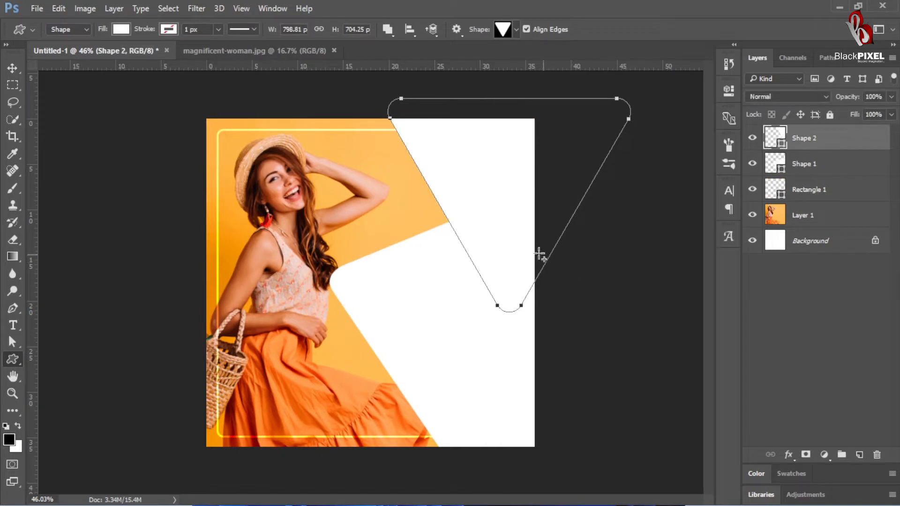
key("ctrl+t")
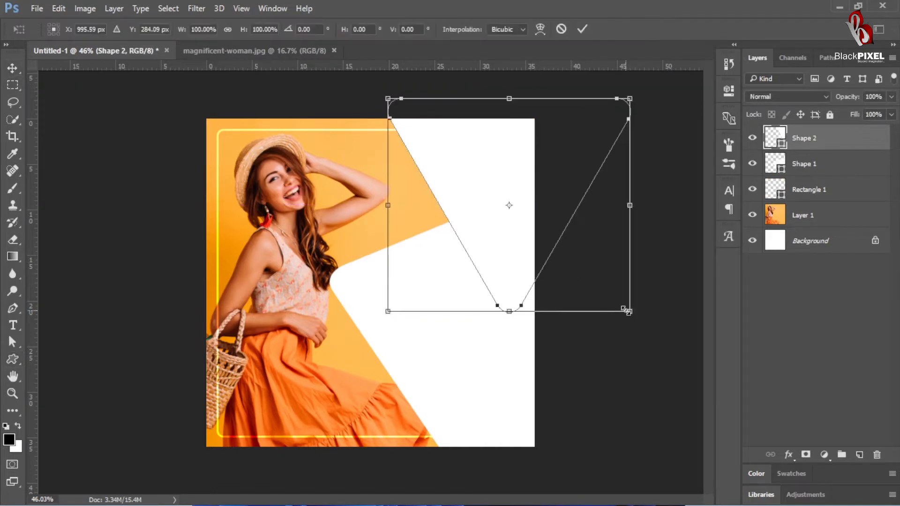
left_click_drag(627, 311, 673, 357)
key("Return")
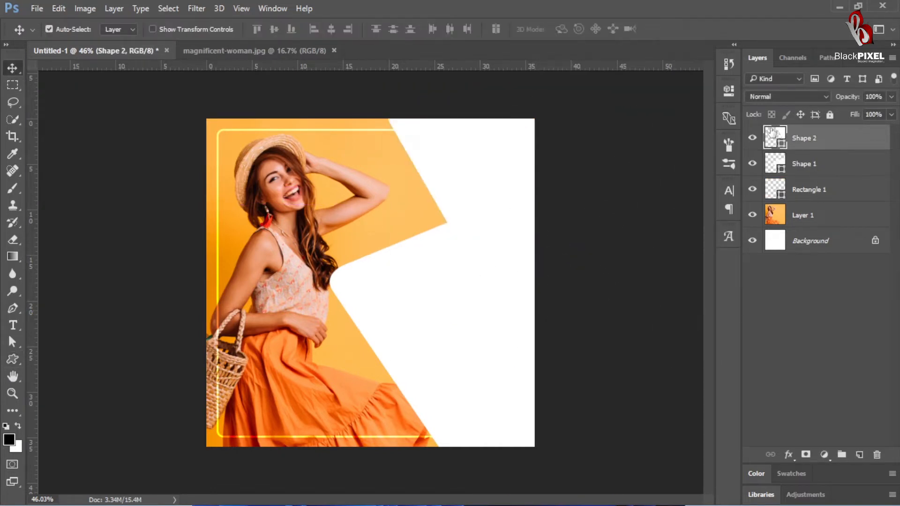
Step: Move the second triangle's layer below the first triangle and fill it with a mid grey
left_click_drag(772, 133, 787, 187)
double_click(777, 167)
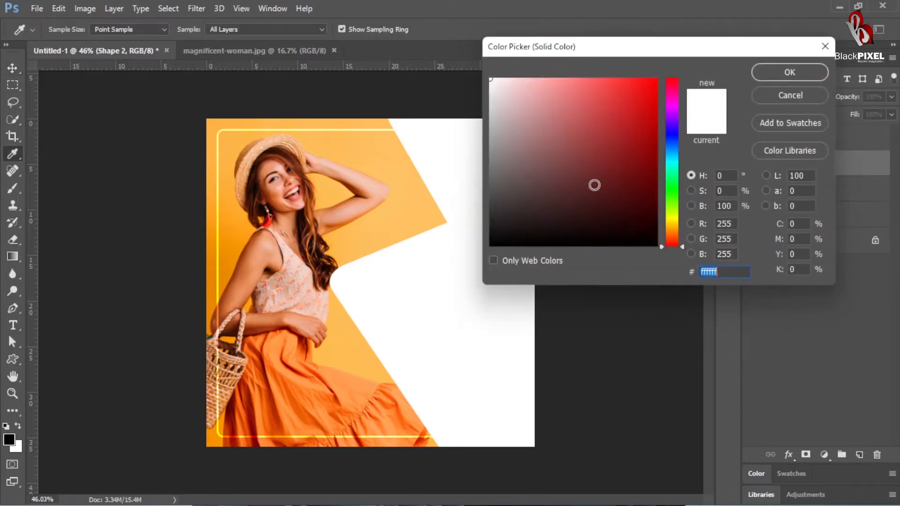
left_click_drag(517, 126, 488, 140)
key("Return")
Step: Duplicate the grey triangle to the canvas's lower edge and rotate it so a grey corner shows below the white shape
left_click_drag(474, 194, 422, 483)
key("ctrl+t")
left_click_drag(638, 396, 588, 209)
left_click_drag(592, 287, 578, 265)
left_click_drag(462, 431, 448, 414)
key("Return")
left_click(614, 349)
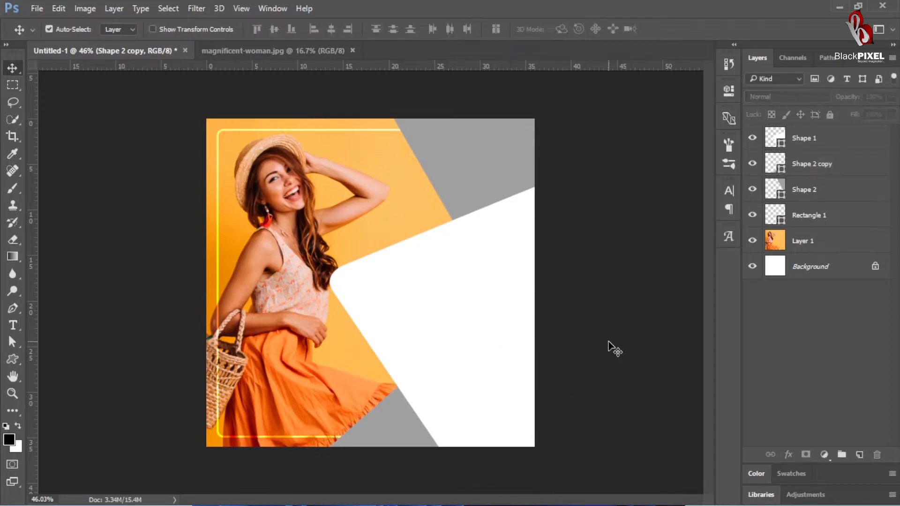
Step: Add a Gradient Overlay layer style to the large white shape
left_click_drag(441, 331, 428, 319)
key("ctrl+0")
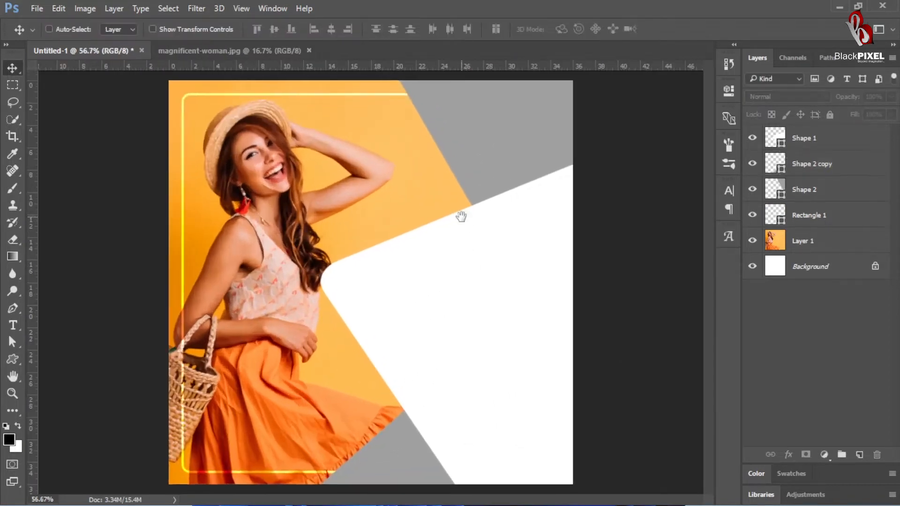
left_click(500, 145, "ctrl")
left_click(497, 264, "ctrl")
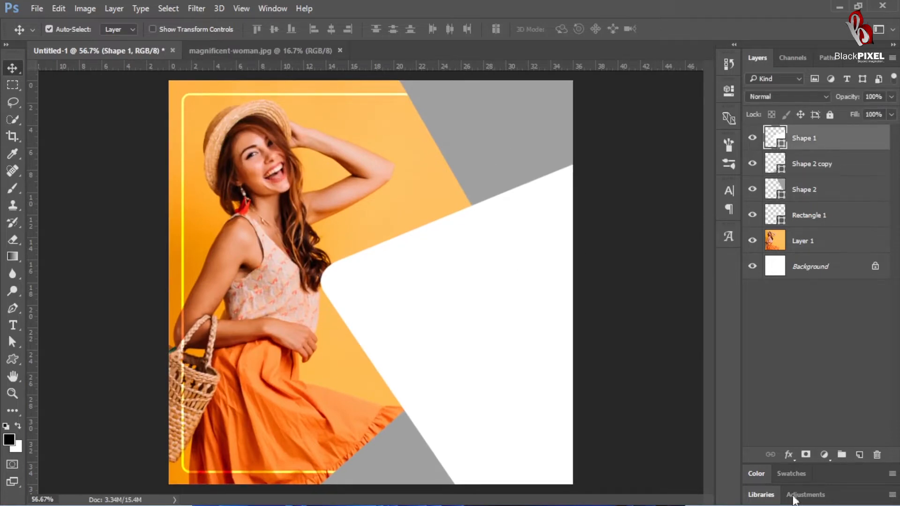
left_click(789, 454)
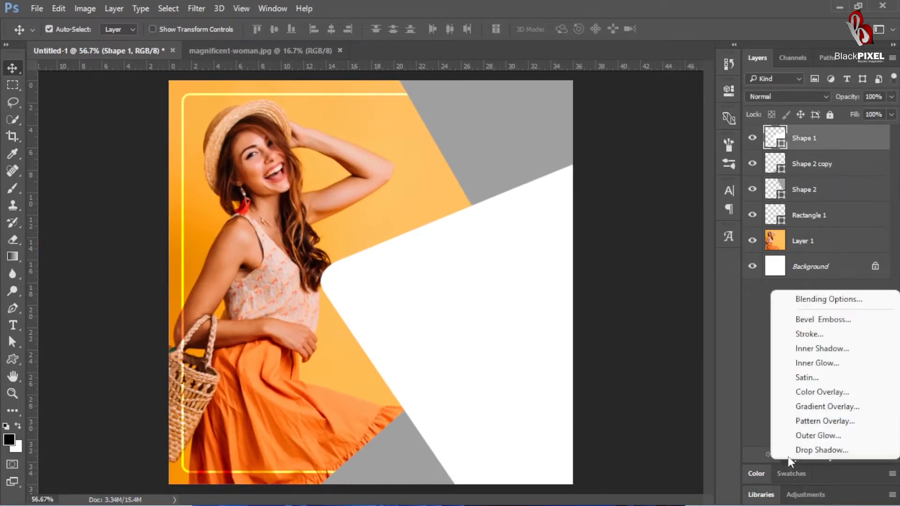
left_click(807, 406)
left_click_drag(514, 140, 812, 34)
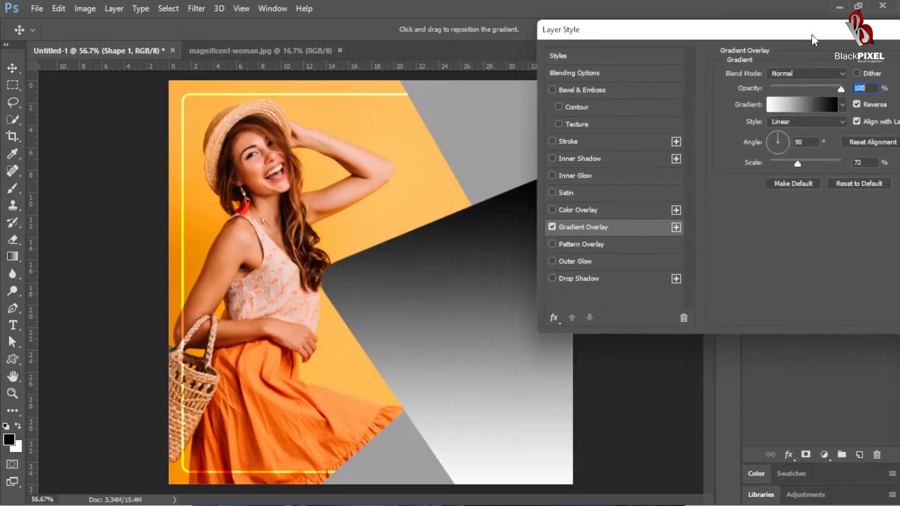
Step: Set the overlay gradient's stops to orange eb8700 and light orange ffbf62, both sampled from the photo's background
left_click(800, 103)
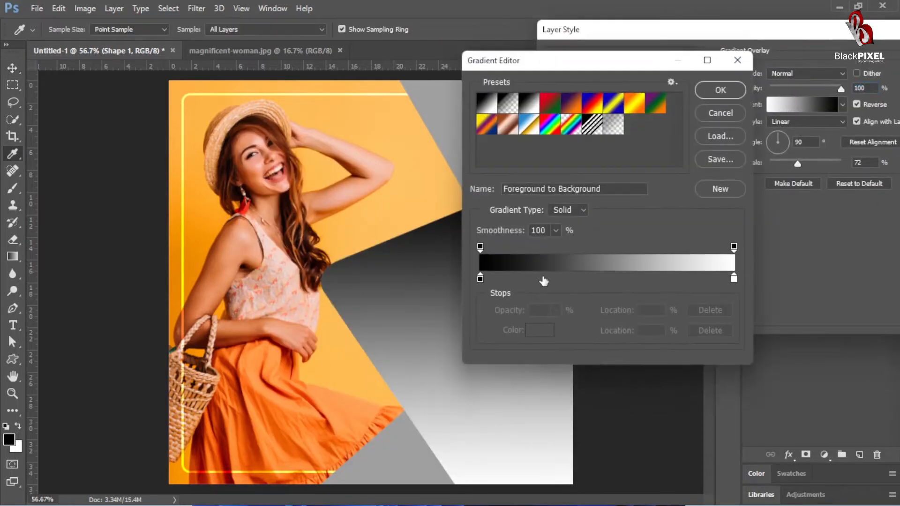
double_click(479, 279)
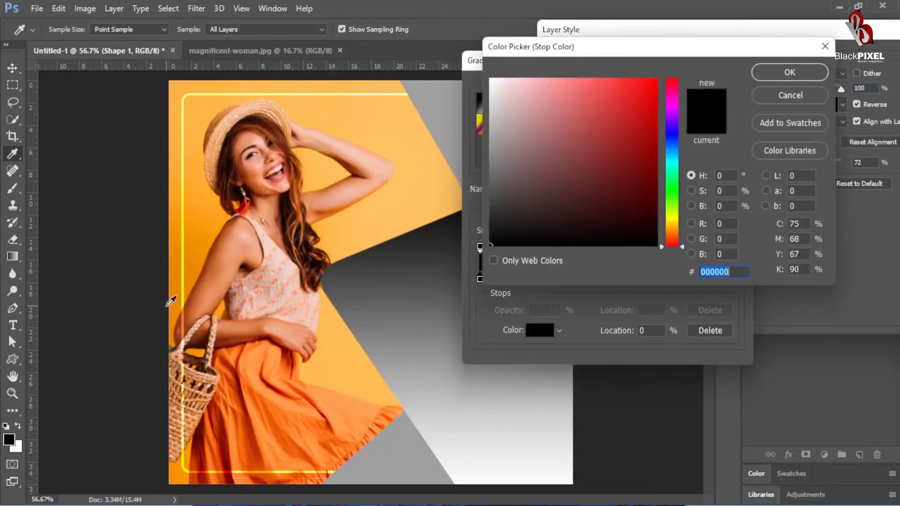
left_click(172, 317)
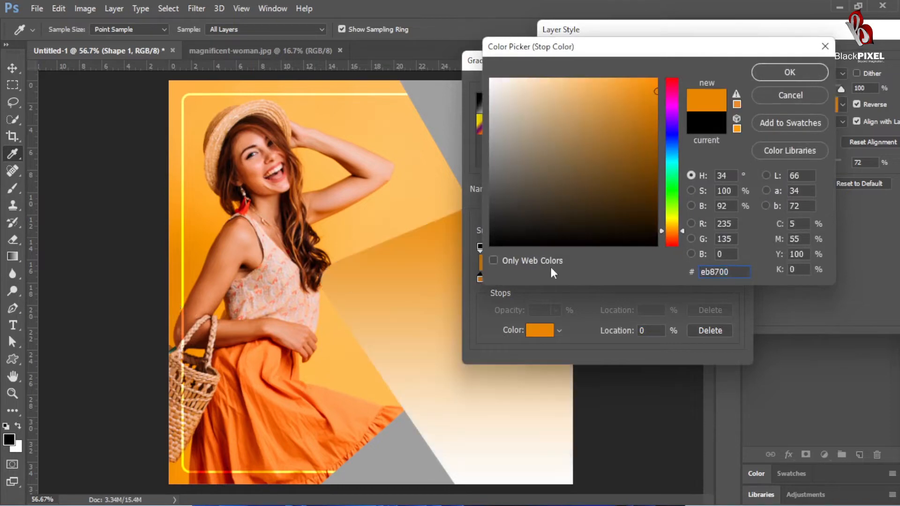
left_click(789, 73)
double_click(733, 278)
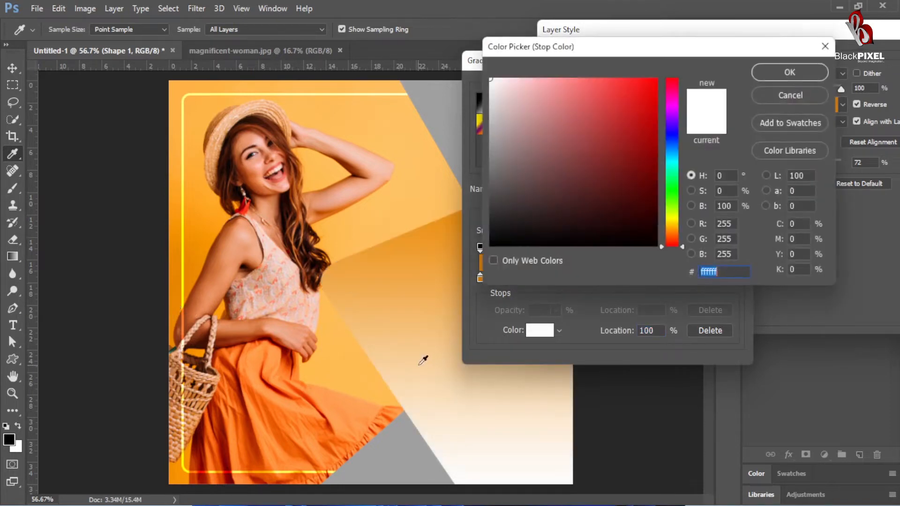
left_click(457, 205)
left_click(789, 72)
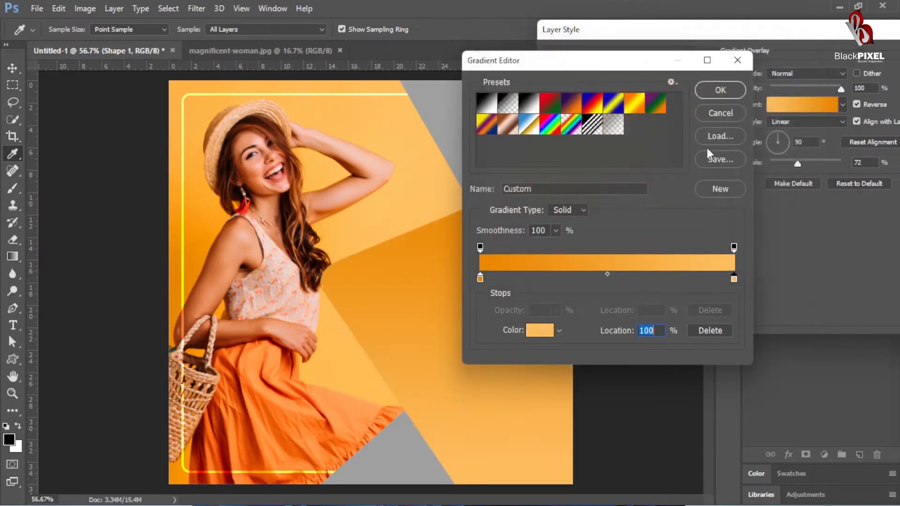
left_click(718, 89)
Step: Set the gradient overlay's style to Radial and its scale to 57%
left_click(807, 121)
left_click(800, 140)
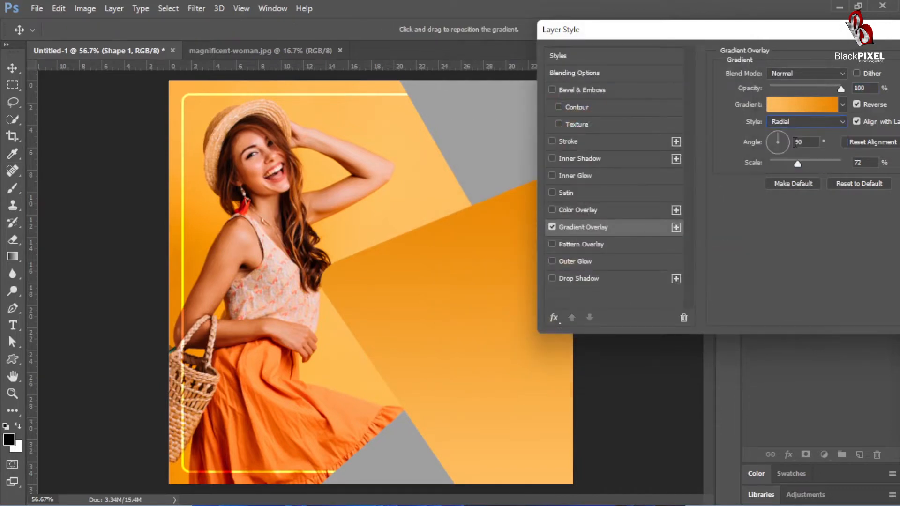
left_click_drag(803, 162, 789, 171)
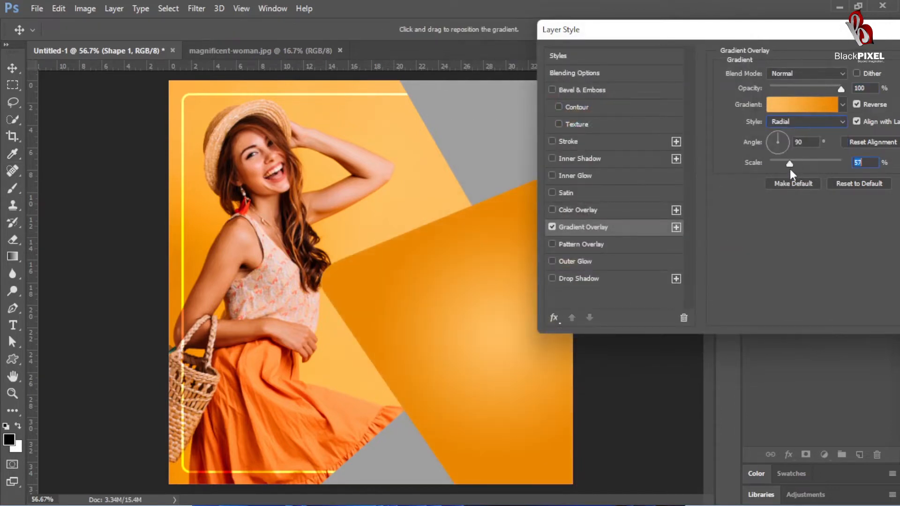
Step: Move the gradient's light orange stop to 73% and make its colour slightly paler
left_click(798, 104)
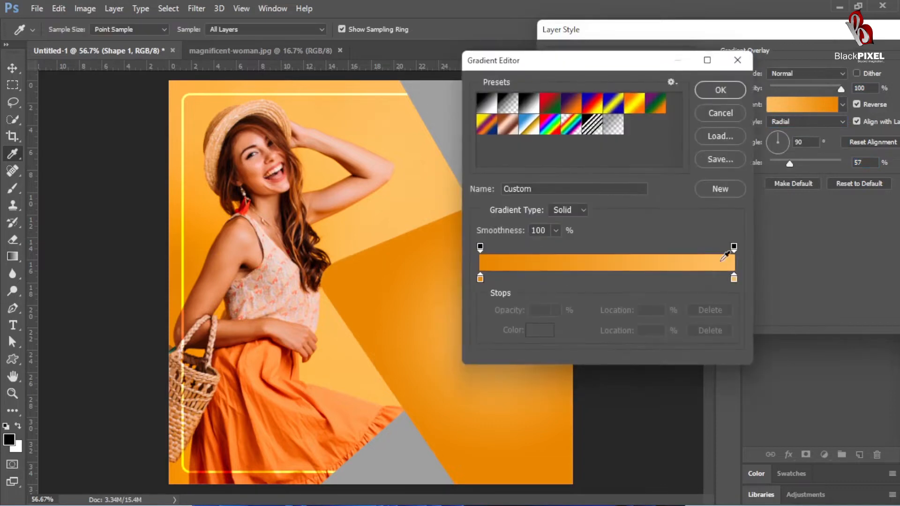
left_click_drag(733, 280, 666, 280)
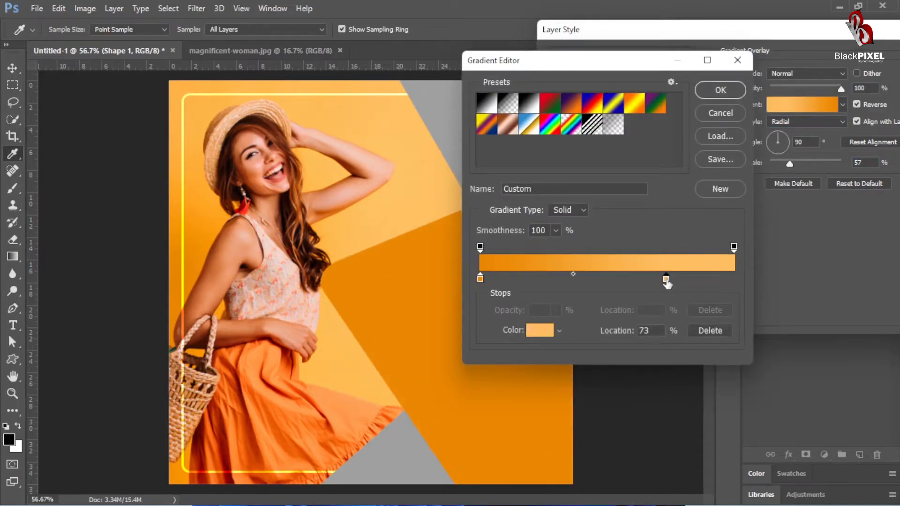
double_click(665, 279)
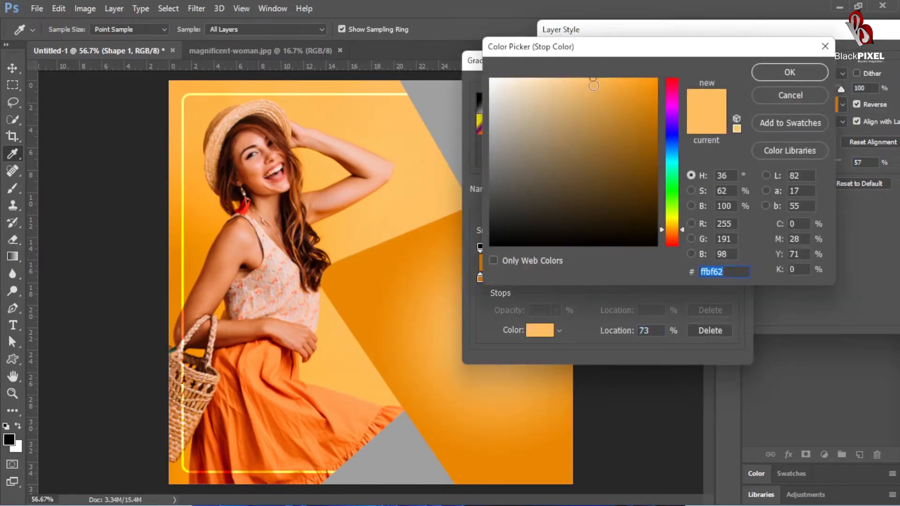
key("Return")
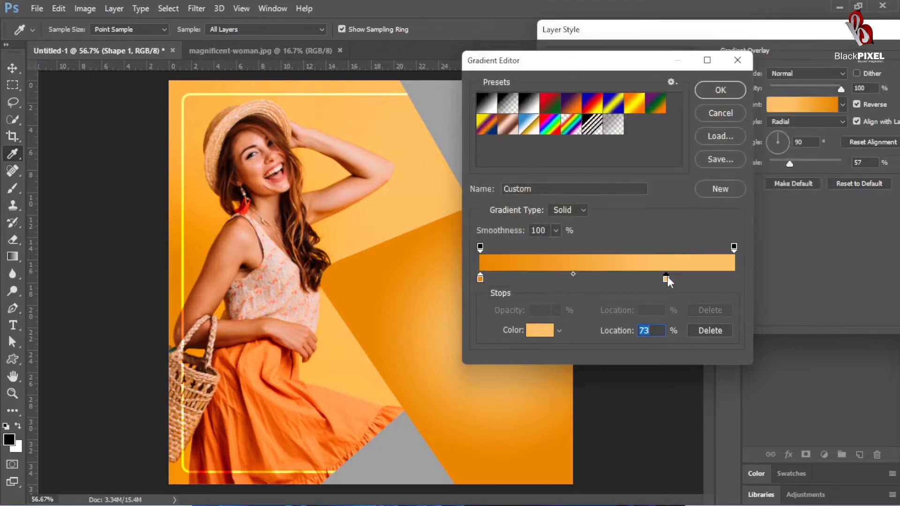
double_click(667, 277)
left_click_drag(582, 83, 578, 74)
key("Return")
key("Return")
Step: Set the gradient overlay's scale to 61%, shift its centre slightly up and left, then apply the style and deselect the shape
mouse_move(793, 164)
left_mouse_down()
mouse_move(803, 162)
mouse_move(792, 162)
left_mouse_up()
left_click_drag(455, 347, 452, 338)
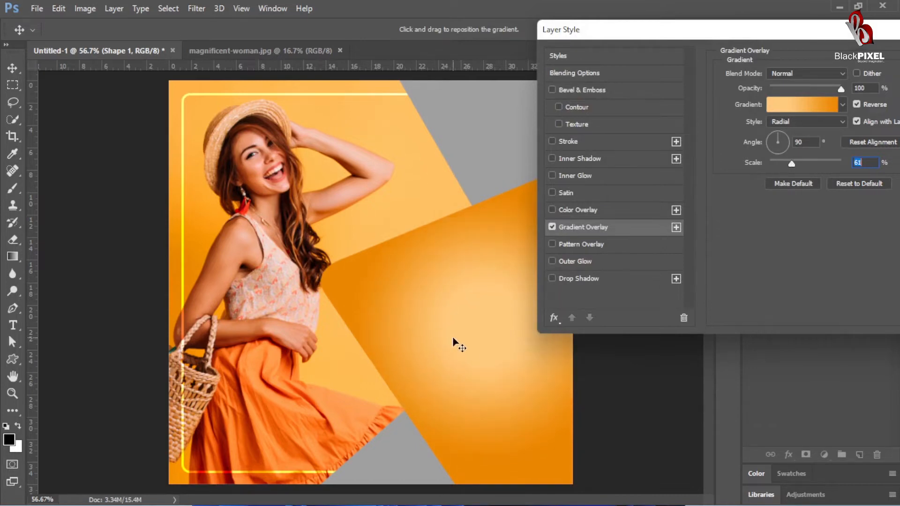
key("Return")
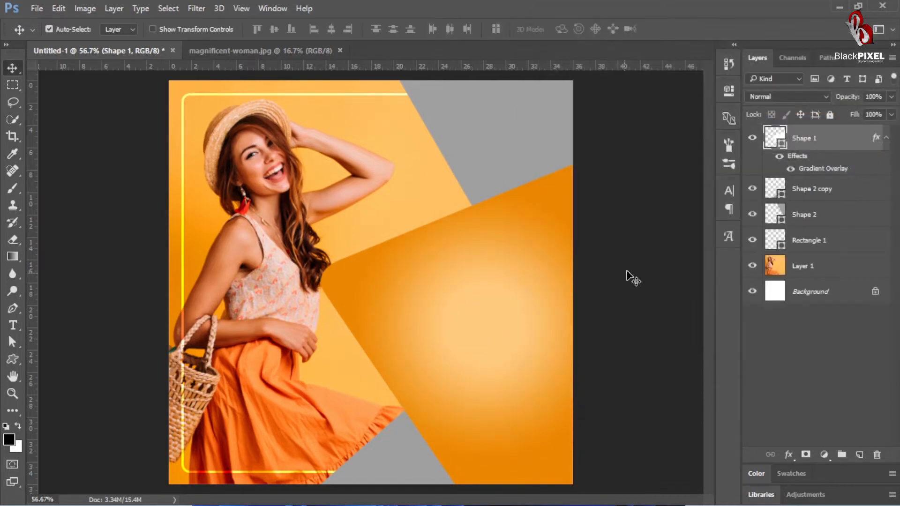
left_click(626, 271, "ctrl")
left_click_drag(478, 312, 486, 253)
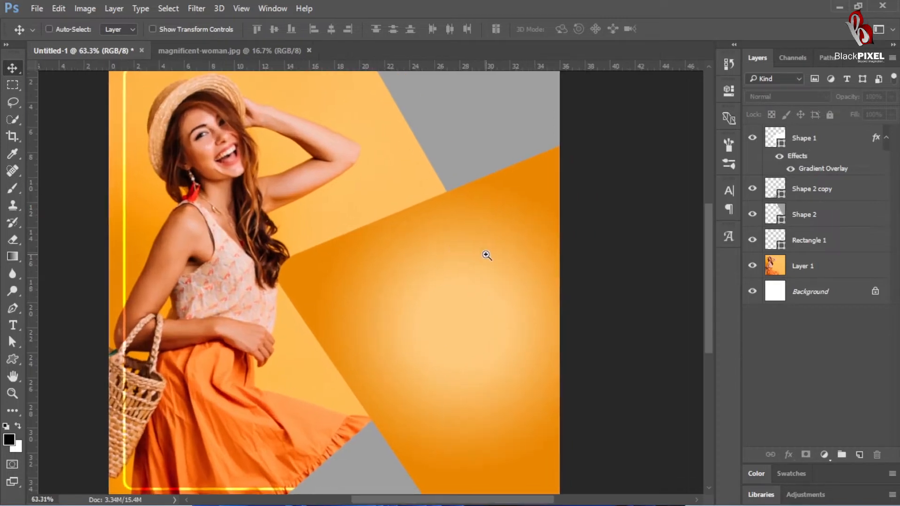
Step: Change the fill colour of the grey triangle in the canvas's upper right corner to white ffffff
left_click(462, 279, "ctrl")
left_click_drag(459, 285, 441, 299)
left_click(482, 176, "ctrl")
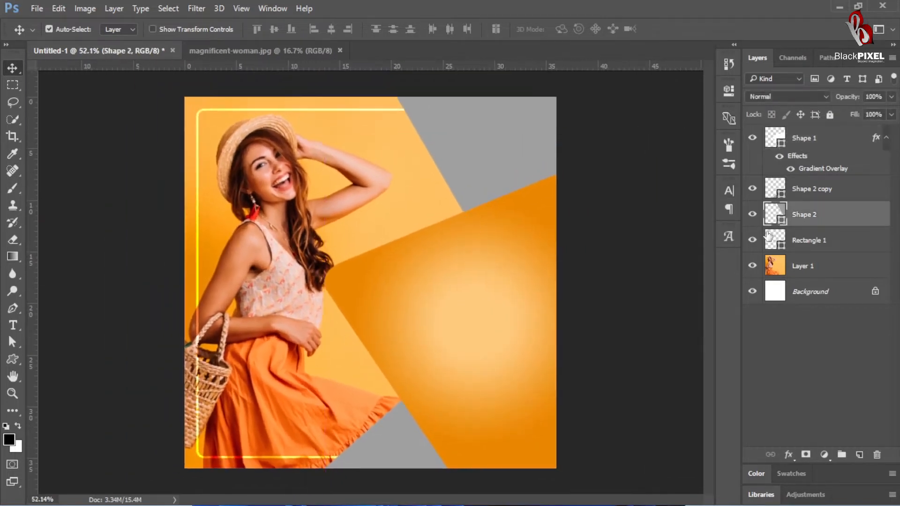
double_click(775, 214)
type("ffffff")
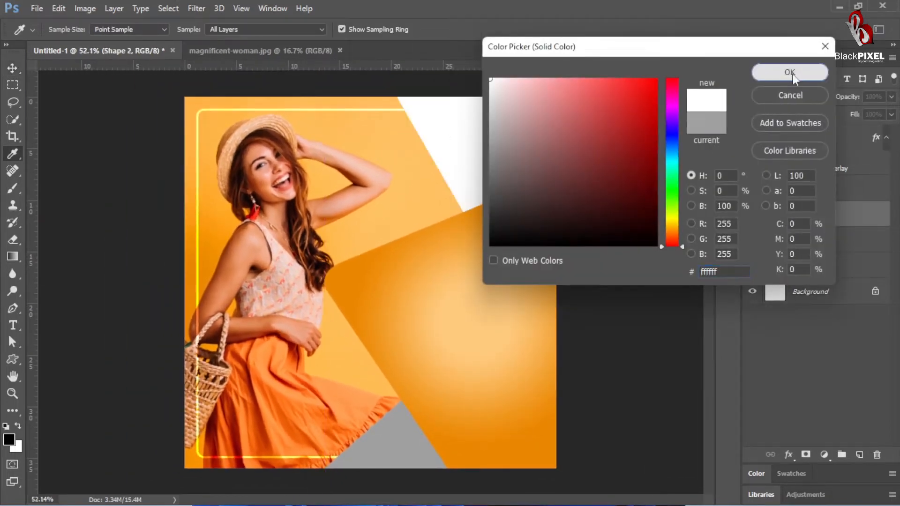
left_click(792, 73)
left_click(776, 242)
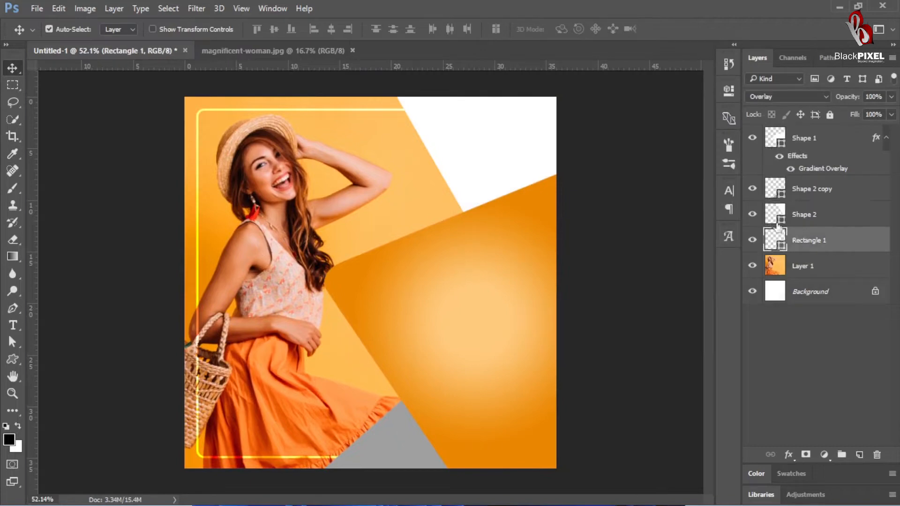
left_click(666, 239)
Step: Recolour the grey triangle at the canvas's lower edge to white ffffff and deselect it
left_click(374, 441)
double_click(782, 188)
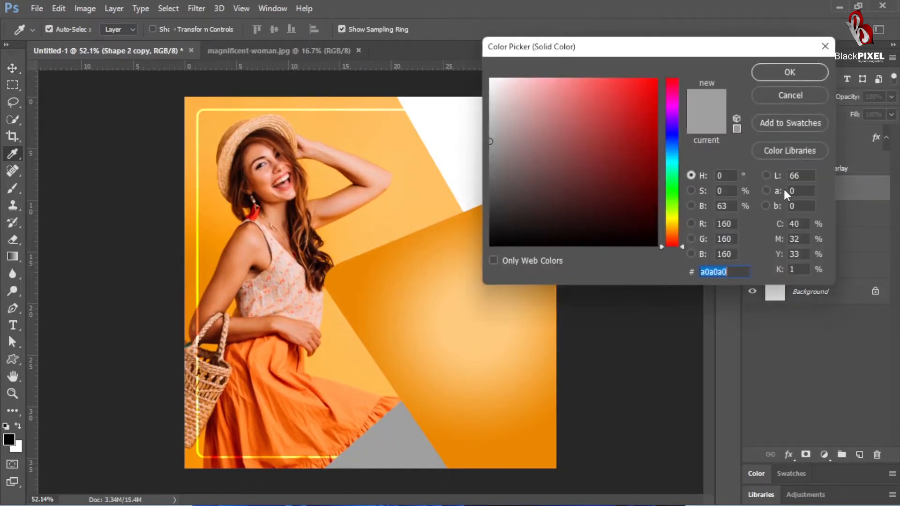
type("ffffff")
key("Return")
left_click(629, 300)
scroll(446, 315, "down", 3)
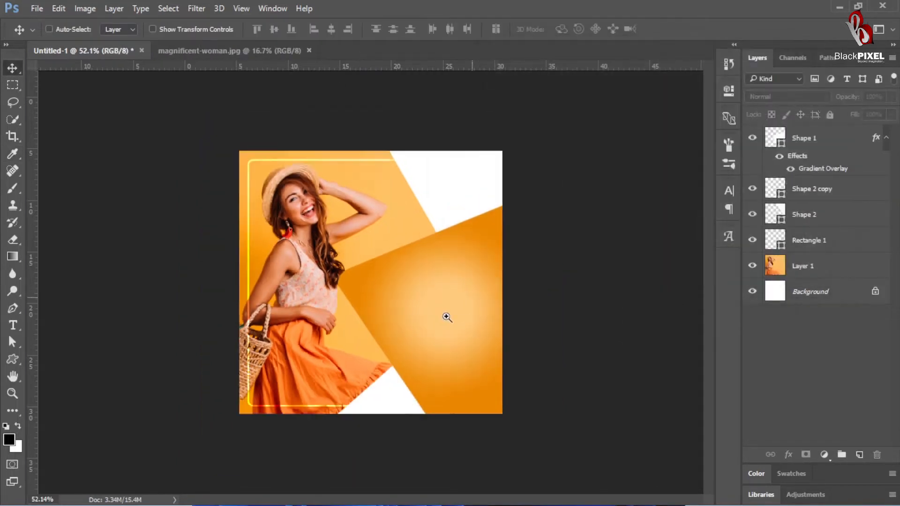
scroll(445, 206, "up", 3)
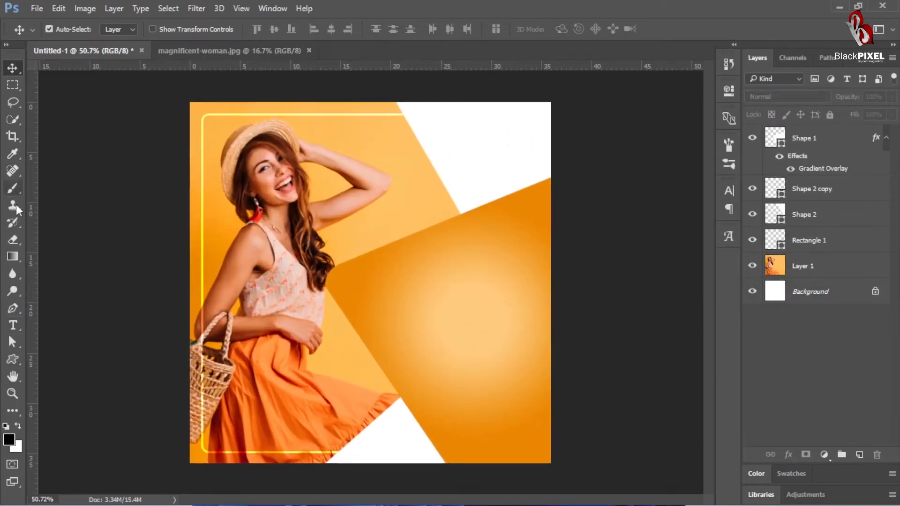
Step: Draw a closed four-point Pen path along the upper white triangle's slanted edge and the orange shape's upper edge, and convert it to a shape
left_click(14, 310)
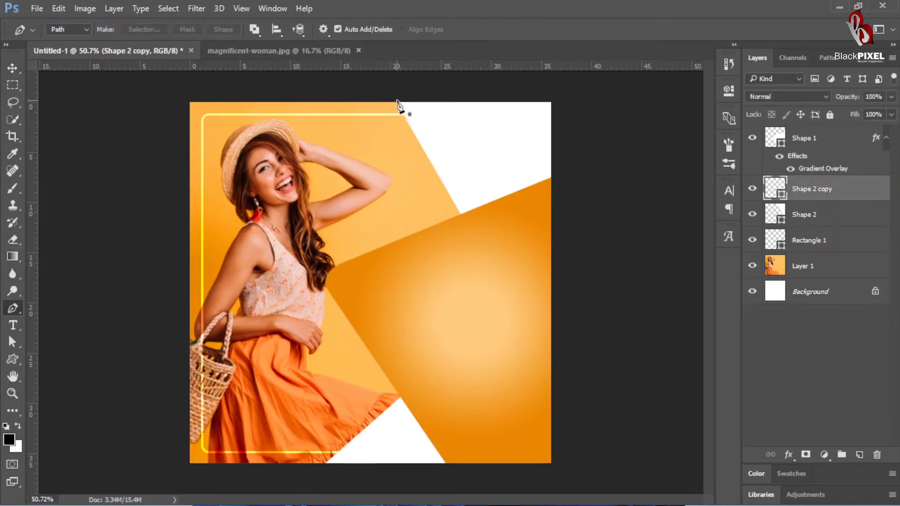
left_click(397, 101)
left_click(439, 207)
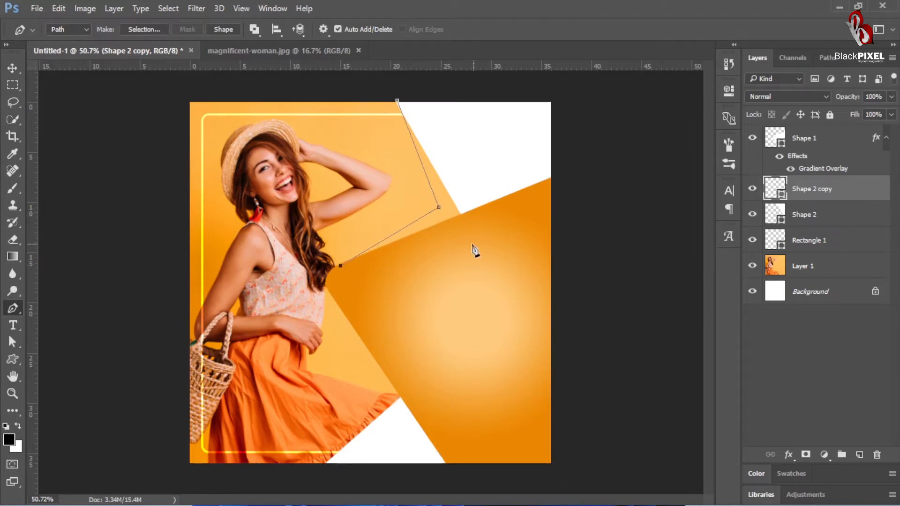
left_click_drag(472, 227, 508, 177)
left_click_drag(446, 189, 471, 165)
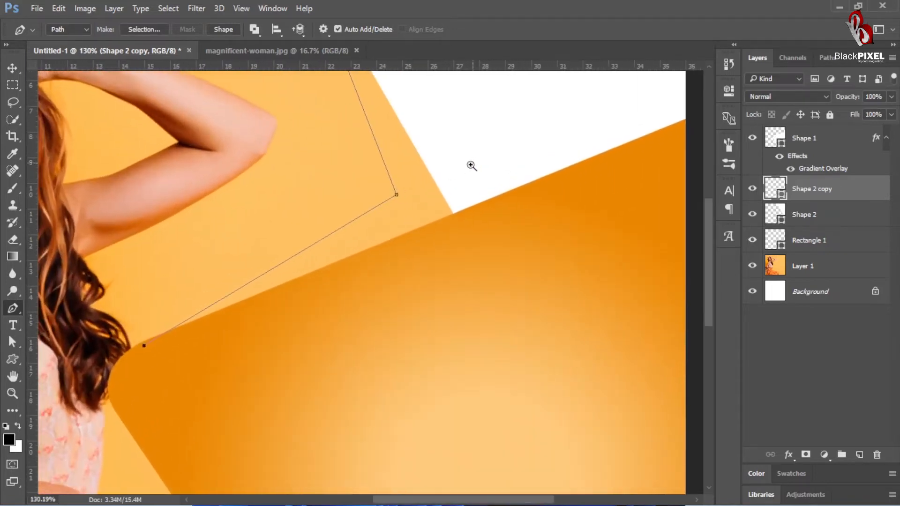
left_click_drag(397, 194, 396, 199)
left_click_drag(455, 213, 417, 253)
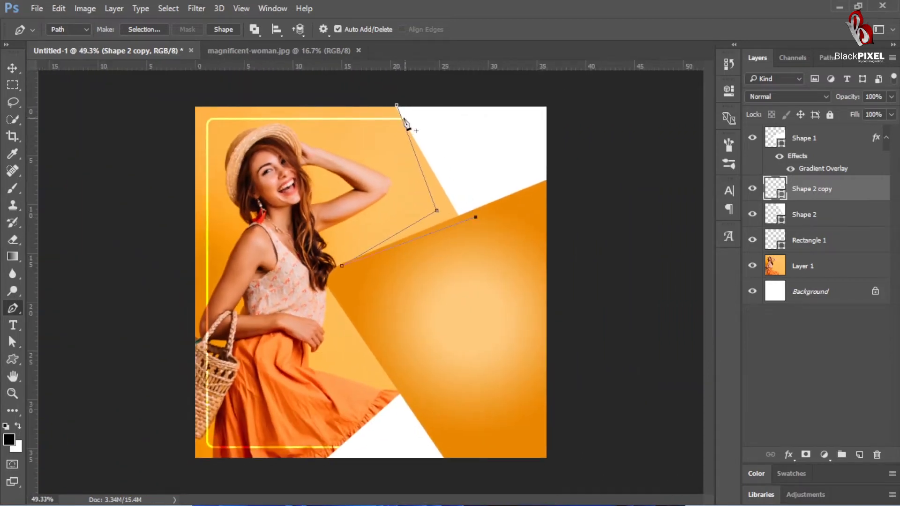
left_click(396, 107)
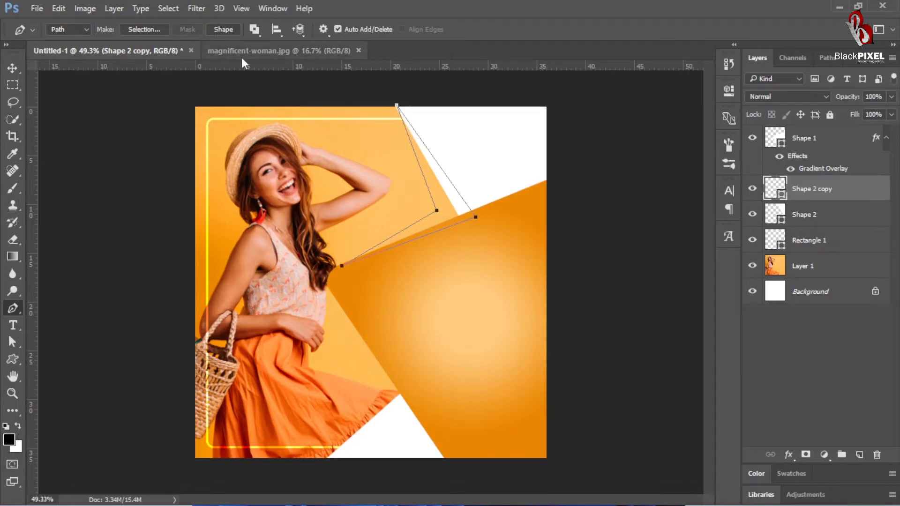
left_click(226, 29)
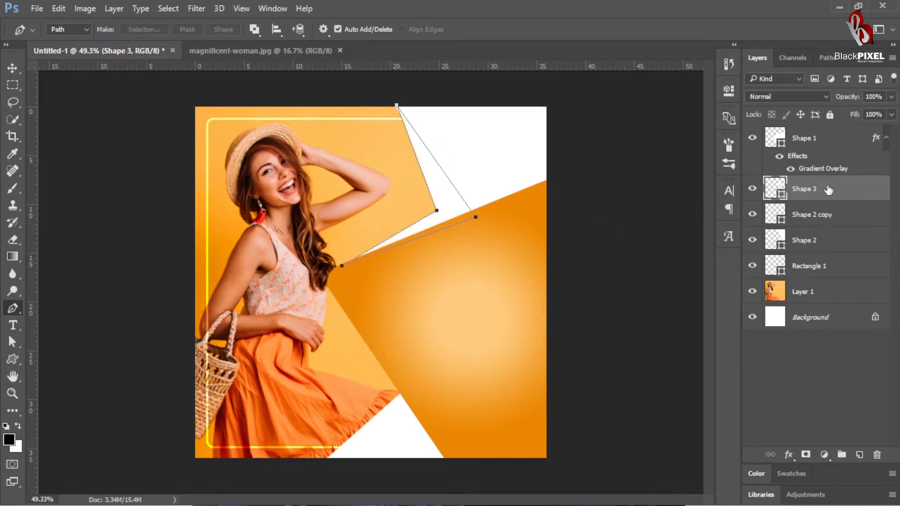
Step: Fill the new upper fold shape with black 000000 and move its layer directly below Shape 2, then deselect it
double_click(776, 192)
type("000000")
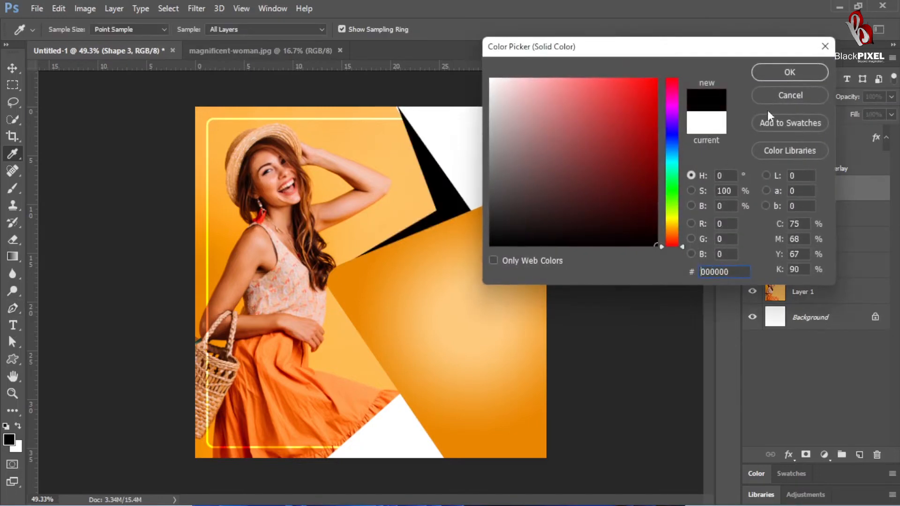
key("Return")
left_click_drag(778, 192, 761, 254)
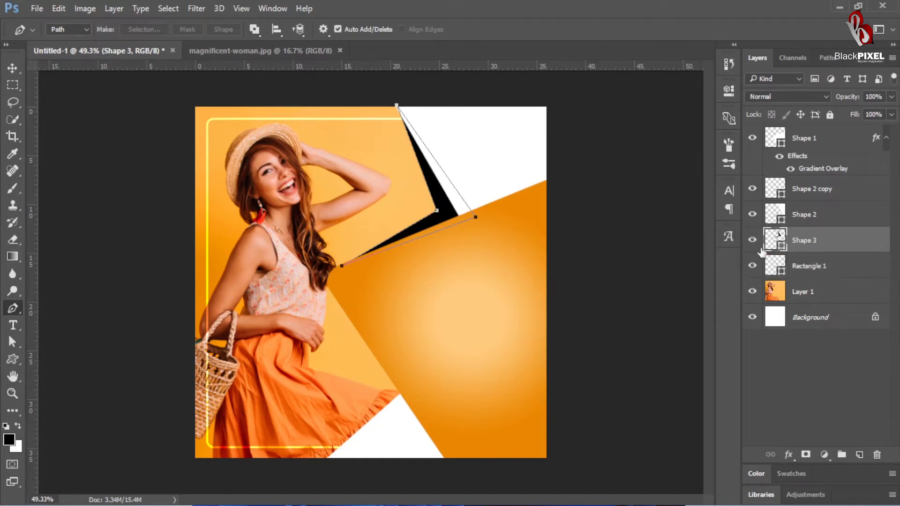
left_click(13, 68)
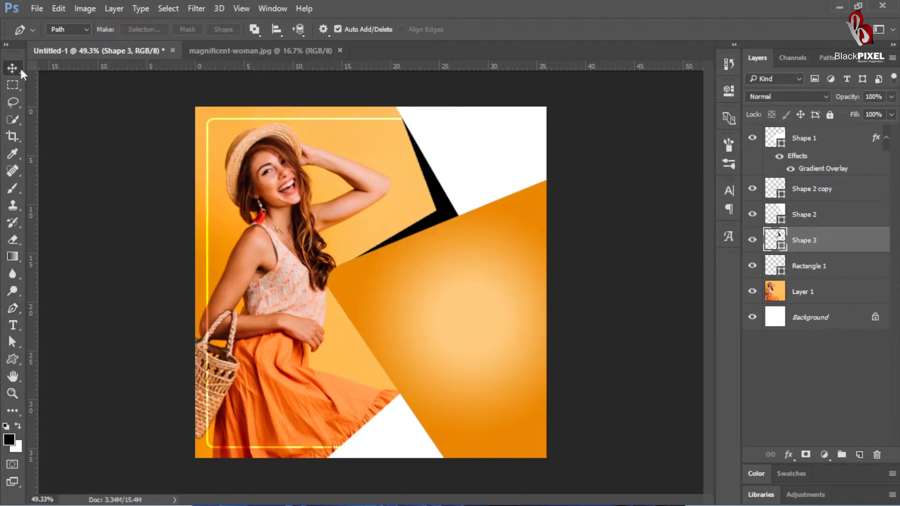
left_click_drag(510, 212, 547, 197)
left_click_drag(451, 405, 434, 329)
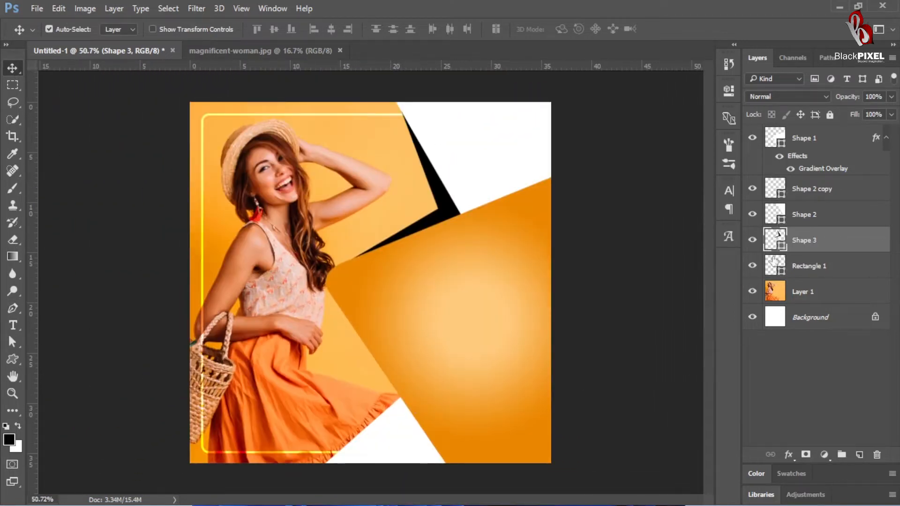
left_click(652, 323)
Step: Draw a closed four-point Pen path along the orange shape's lower-left edge and the lower white triangle's slanted edge, and convert it to a shape
left_click(12, 309)
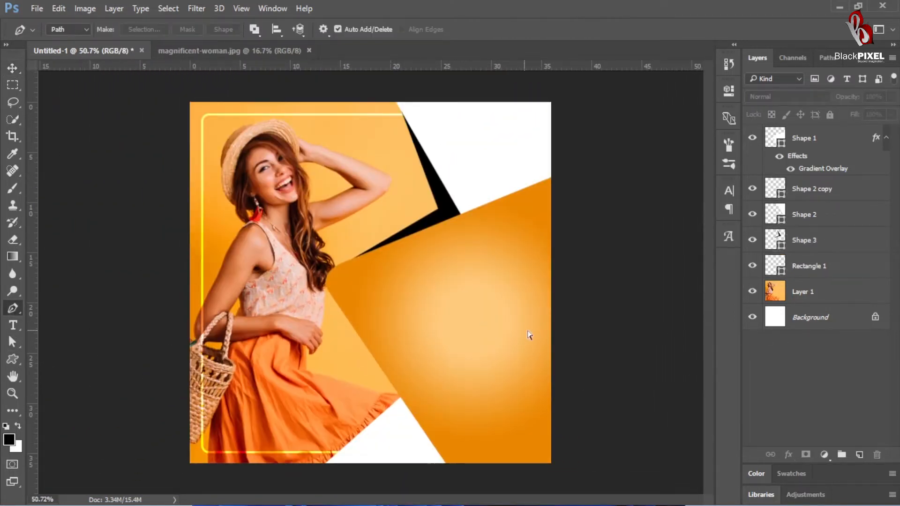
left_click(335, 297)
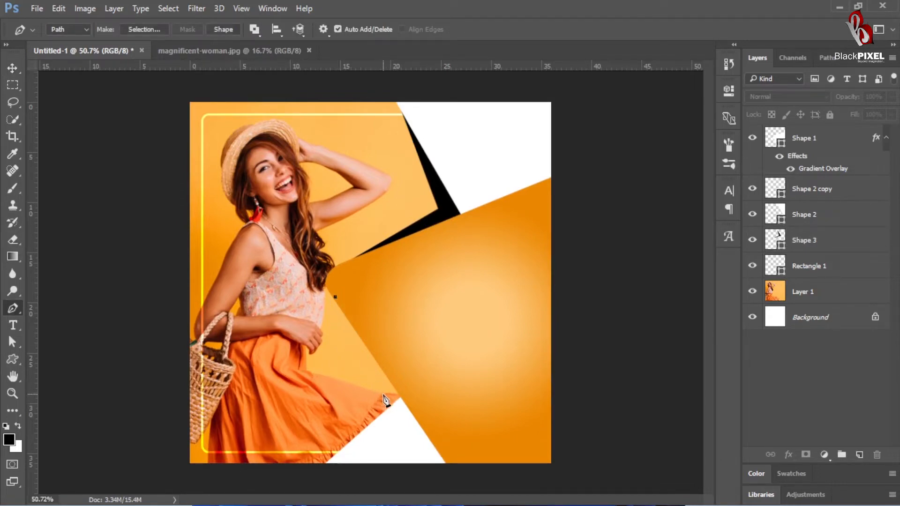
left_click(329, 463)
left_click(393, 412)
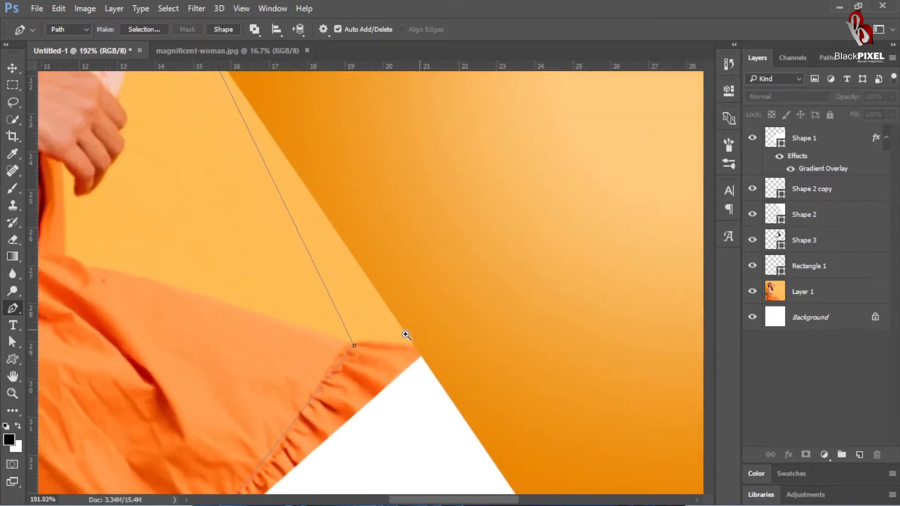
left_click_drag(356, 346, 360, 352)
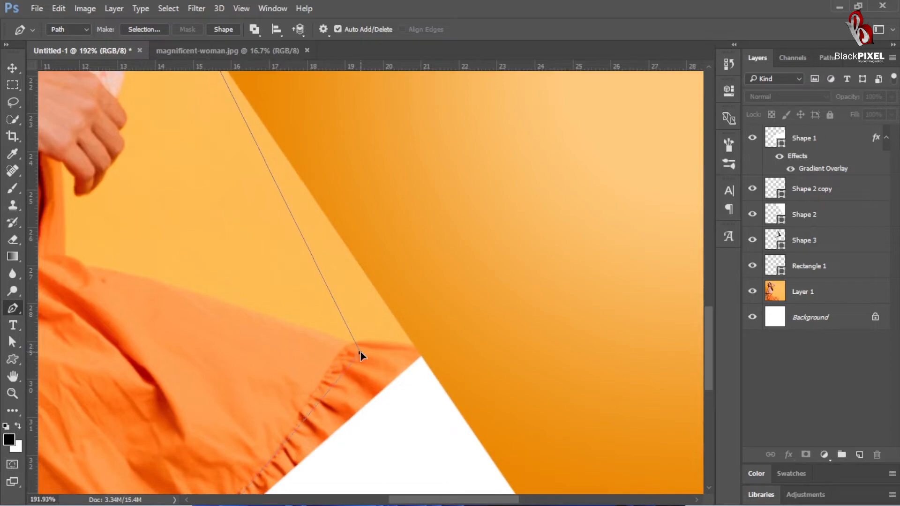
left_click_drag(432, 389, 413, 417)
left_click(421, 407)
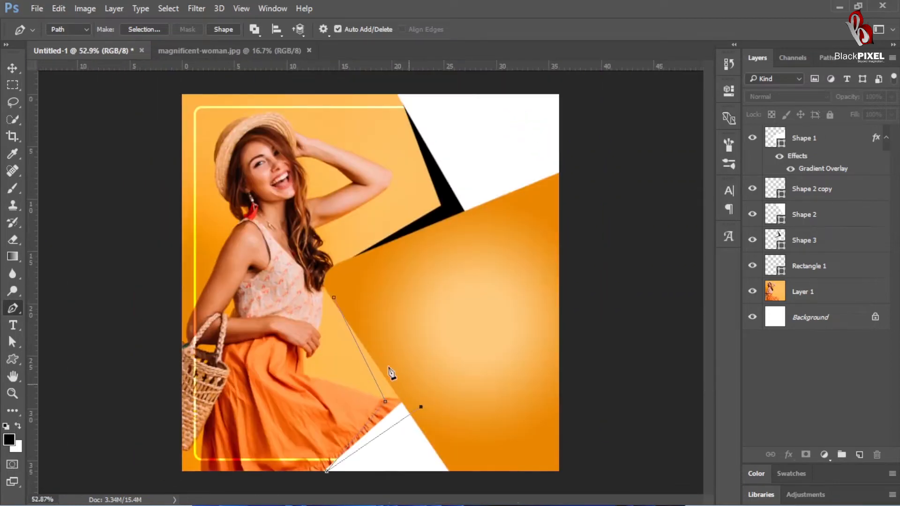
left_click(335, 298)
left_click(235, 29)
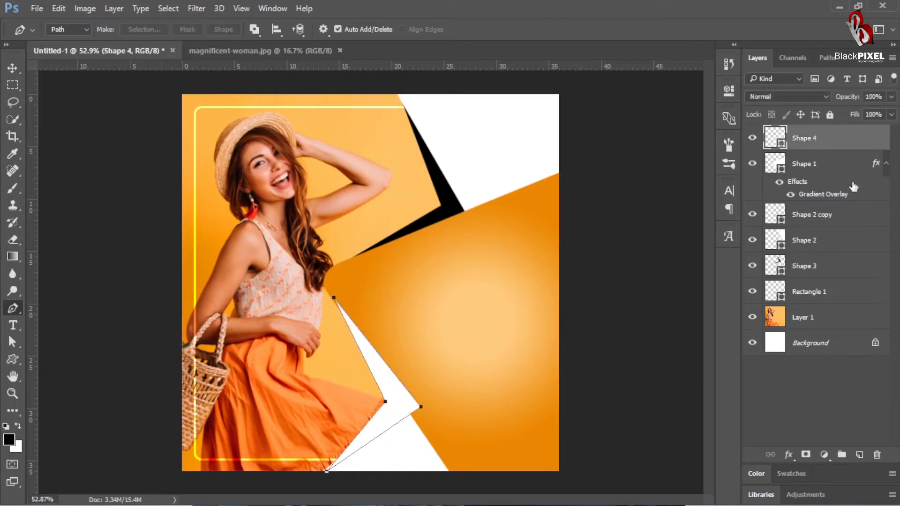
Step: Fill the new lower fold shape with black 000000 and move its layer between Shape 3 and Rectangle 1
double_click(775, 139)
type("000000")
key("Return")
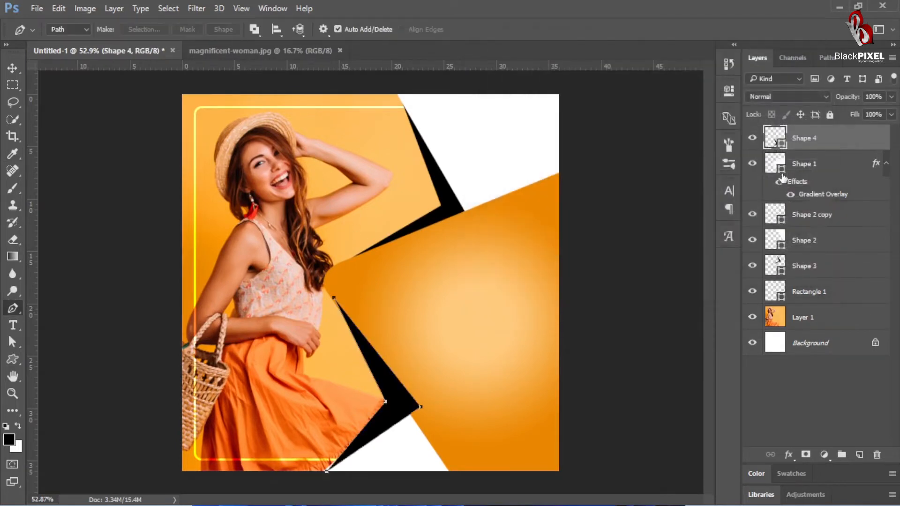
left_click_drag(778, 142, 788, 279)
left_click(12, 68)
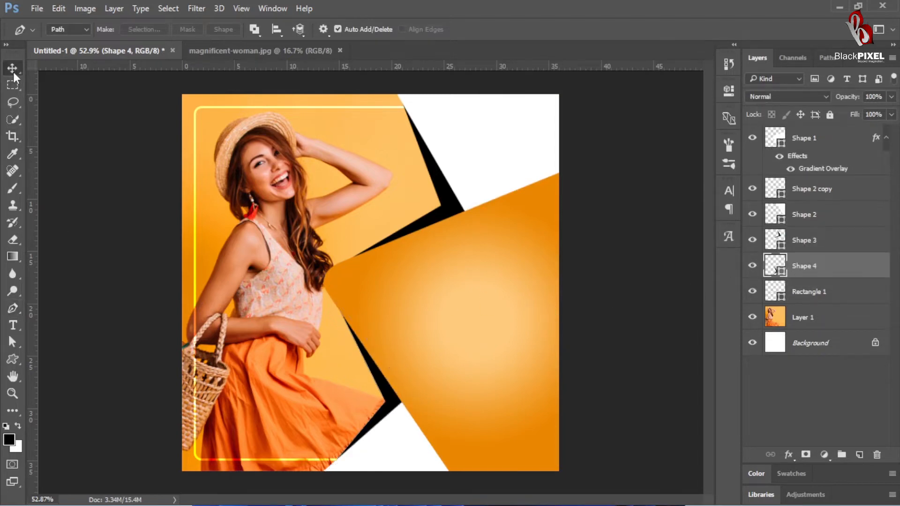
key("ctrl+minus")
key("ctrl+0")
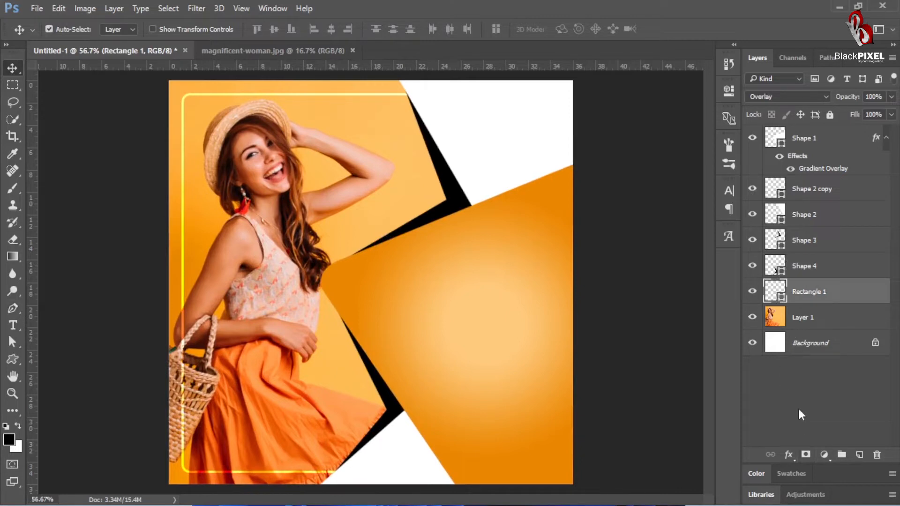
Step: Add a new layer above the woman's photo and paint one soft black 35 px brush dot just below her raised elbow
left_click(804, 322)
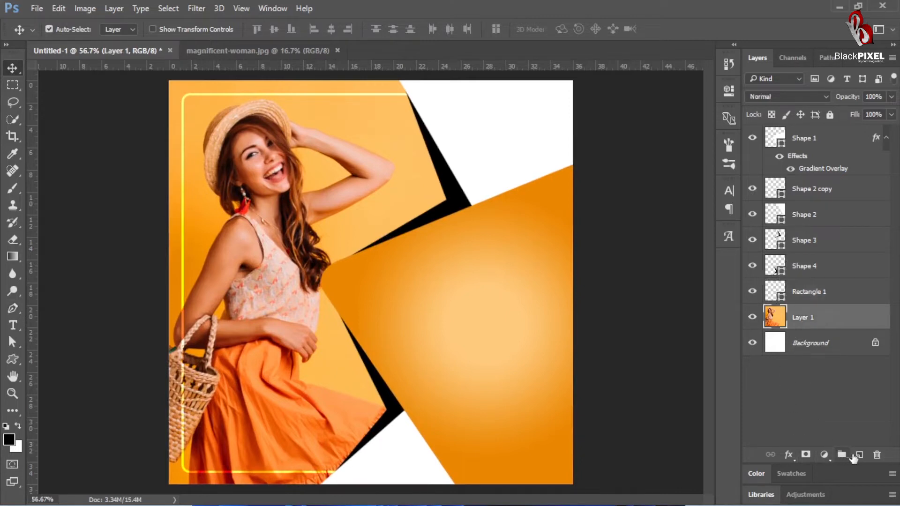
left_click(859, 455)
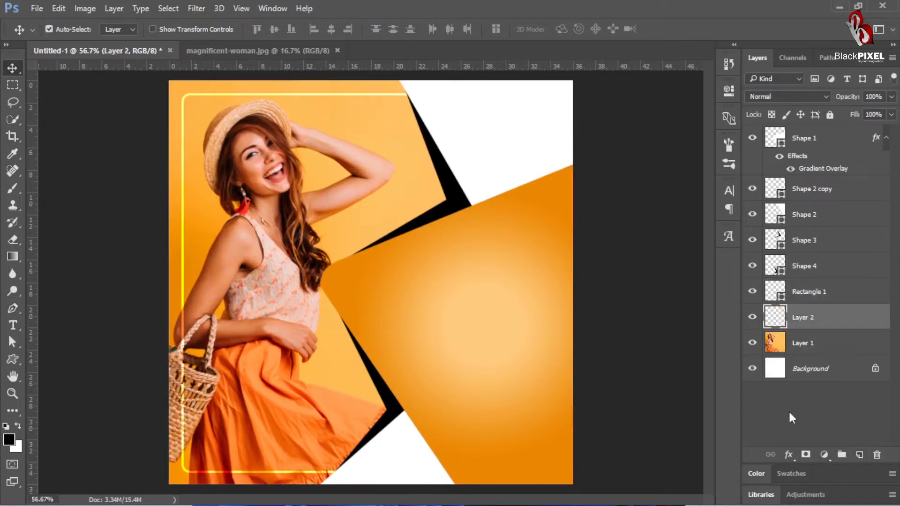
left_click(12, 189)
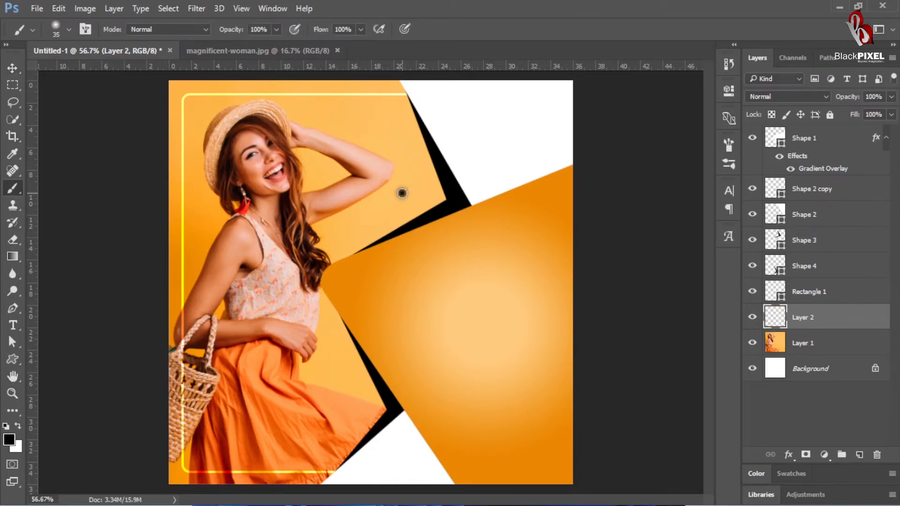
key("v")
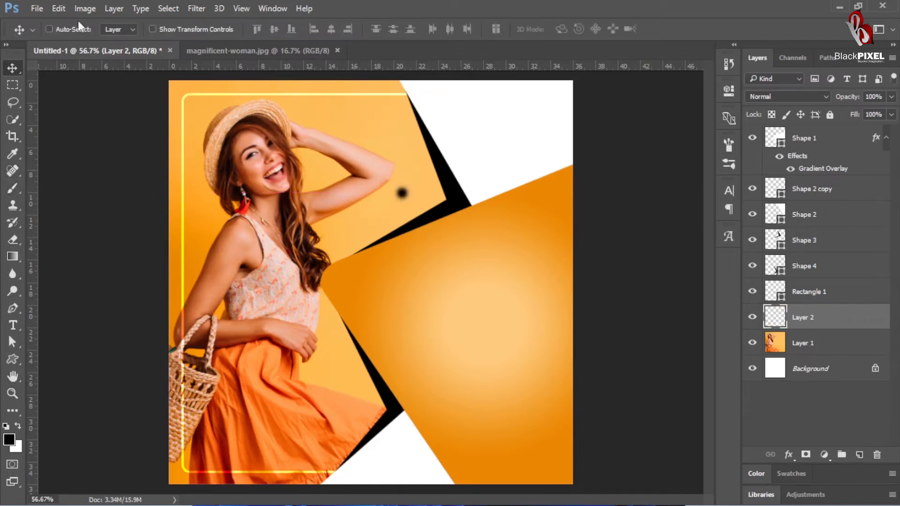
Step: Enlarge the black dot with Free Transform and move it behind the corner of the upper black fold as a soft shadow
left_click(58, 8)
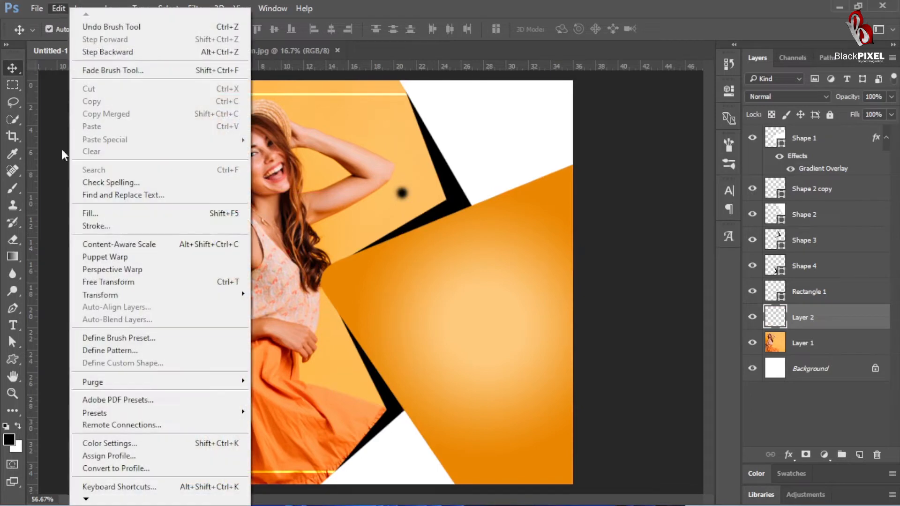
left_click(141, 282)
left_click_drag(414, 182, 505, 88)
left_click_drag(430, 205, 484, 218)
key("Return")
Step: Stretch the soft shadow's height to about 163% and shift it slightly down behind the upper fold
key("ctrl+t")
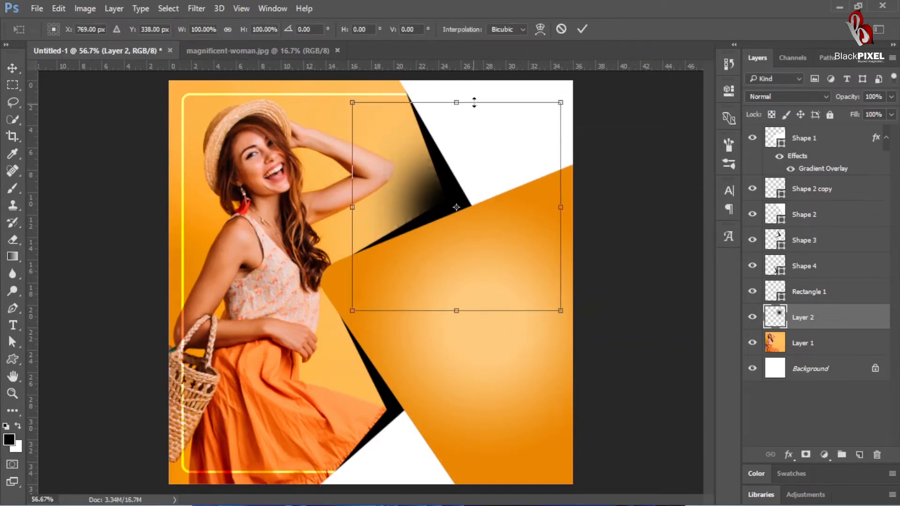
left_click_drag(474, 103, 481, 36)
left_click_drag(488, 171, 492, 187)
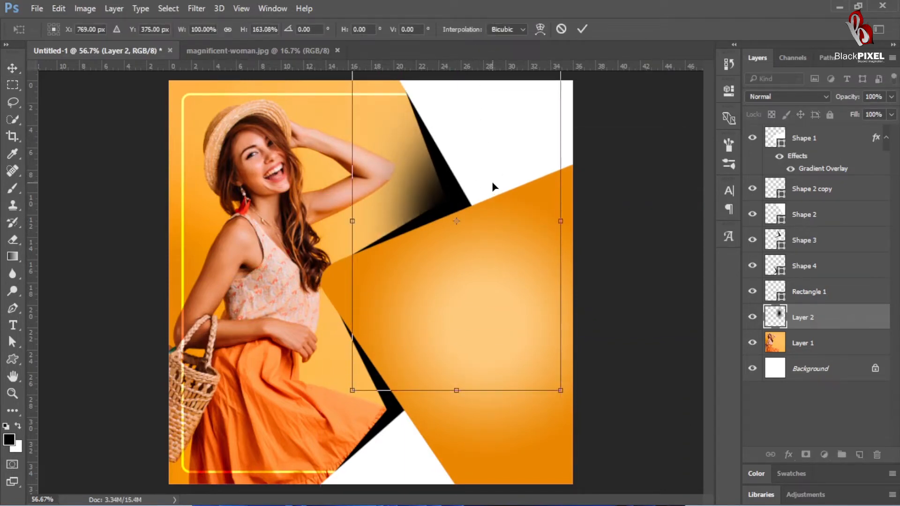
key("Return")
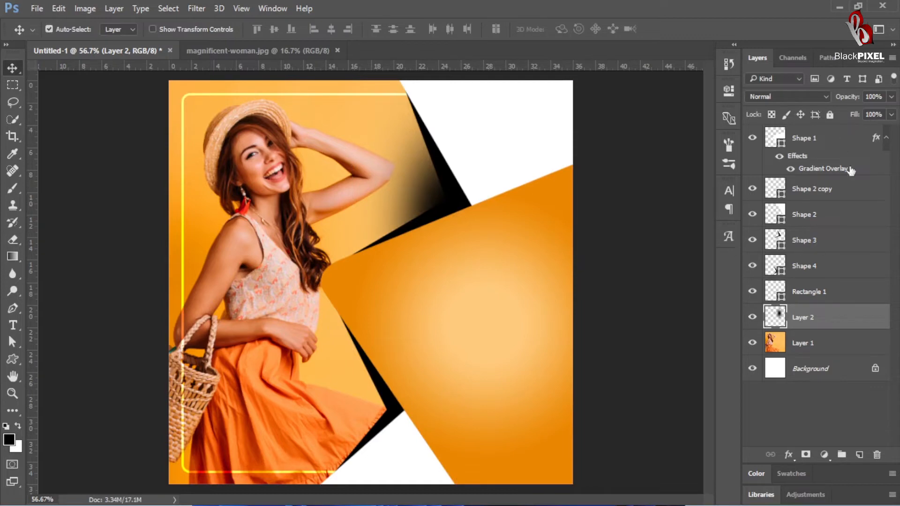
Step: Lower the soft shadow layer's opacity to 70% and select the large orange gradient shape
left_click_drag(854, 99, 843, 118)
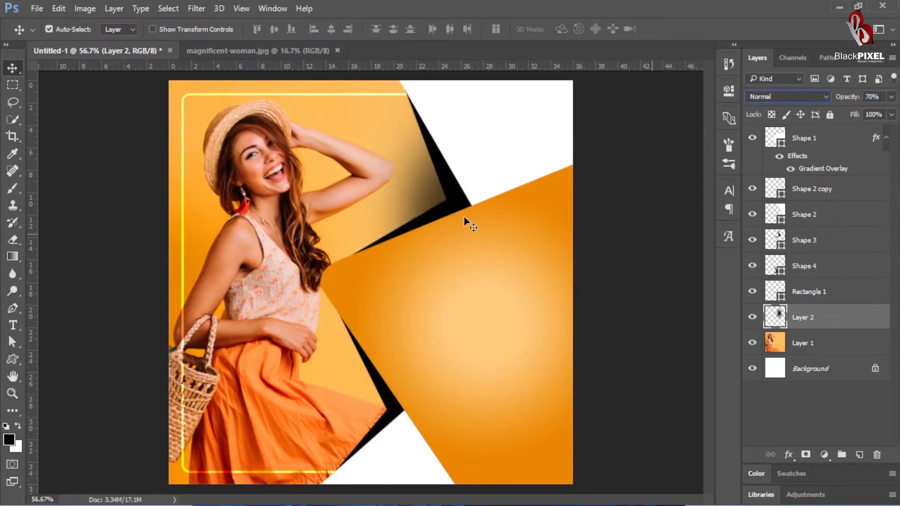
left_click(649, 189)
left_click_drag(522, 218, 488, 244)
left_click(480, 288)
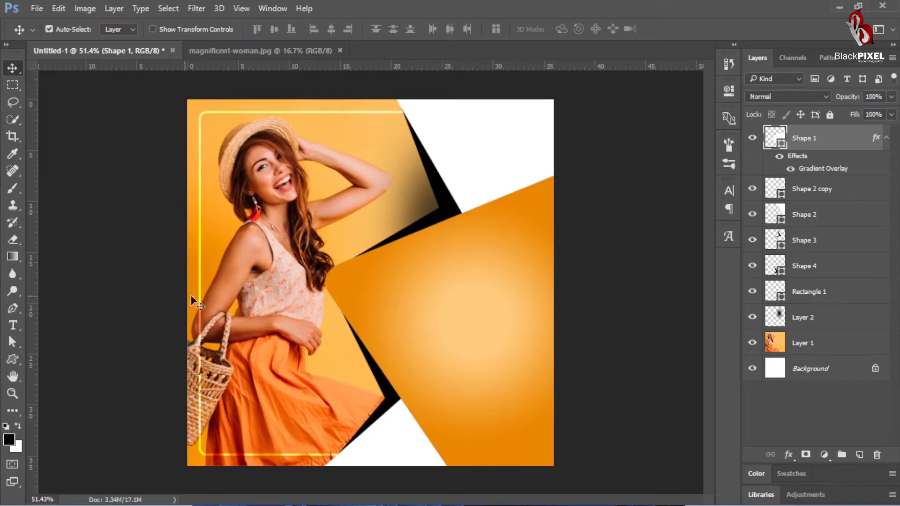
Step: Add the text "Super" on the orange gradient shape and format it in all caps
key("ctrl+space")
left_click_drag(389, 251, 403, 252)
left_click(12, 324)
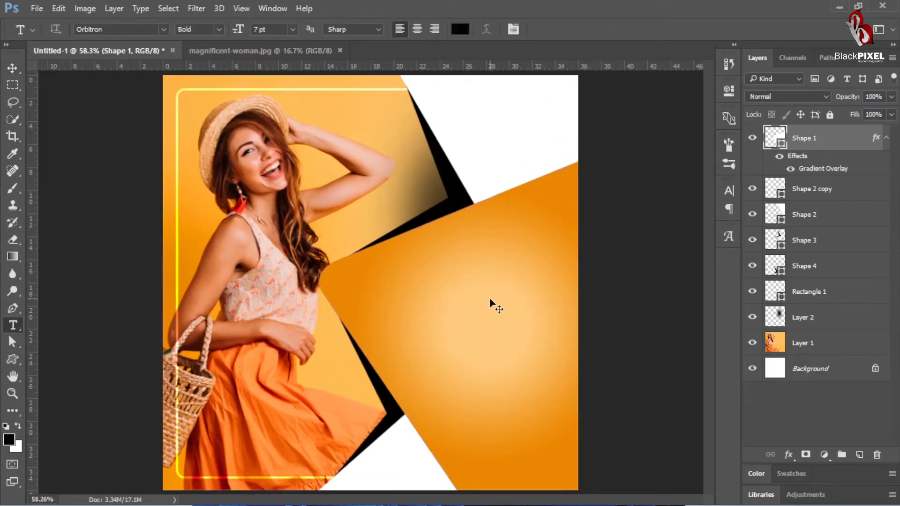
left_click(422, 286)
type("Super")
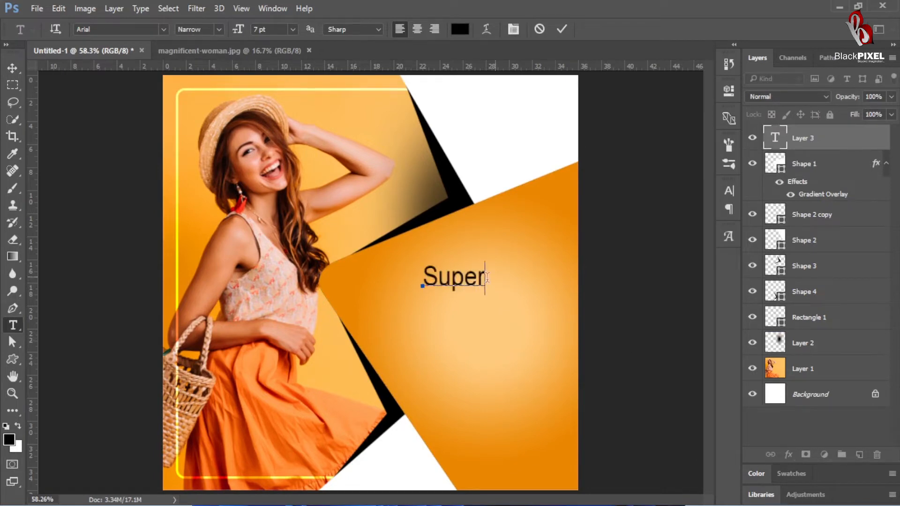
key("ctrl+a")
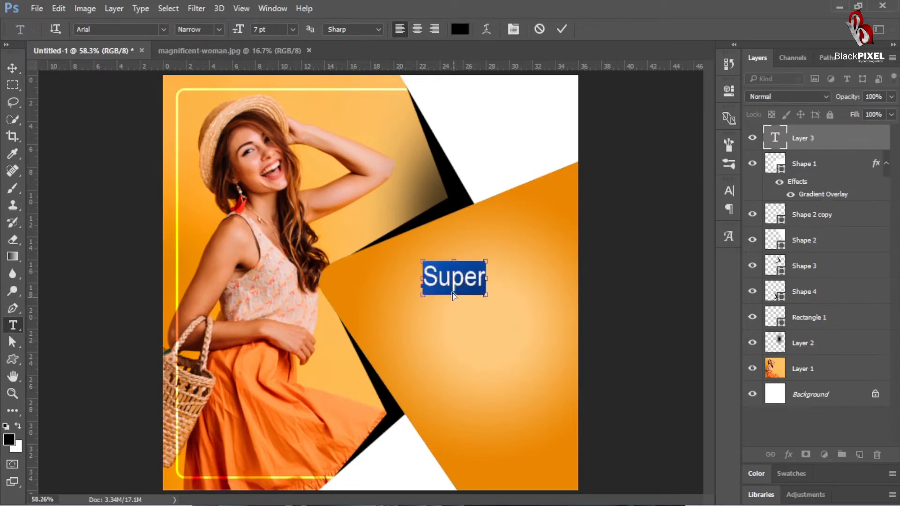
key("ctrl+shift+k")
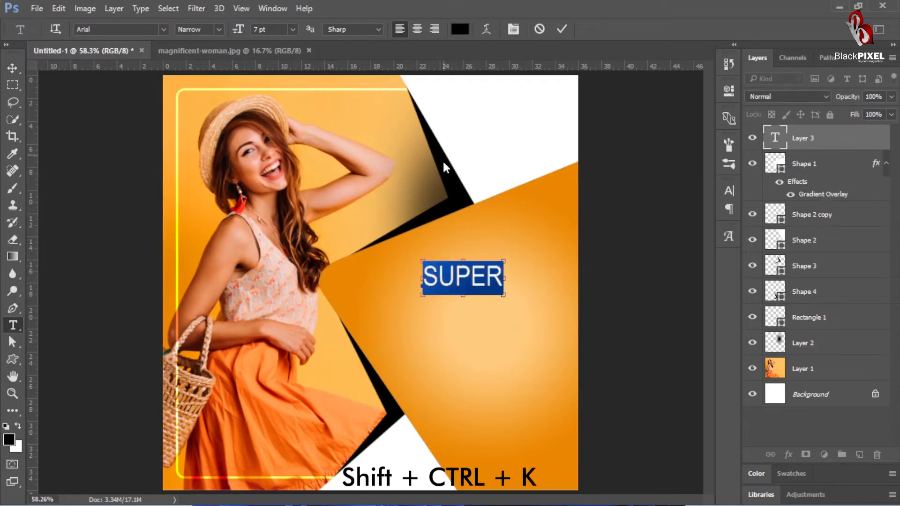
Step: Set the SUPER text's font to Orbitron Black and commit the text
left_click(115, 29)
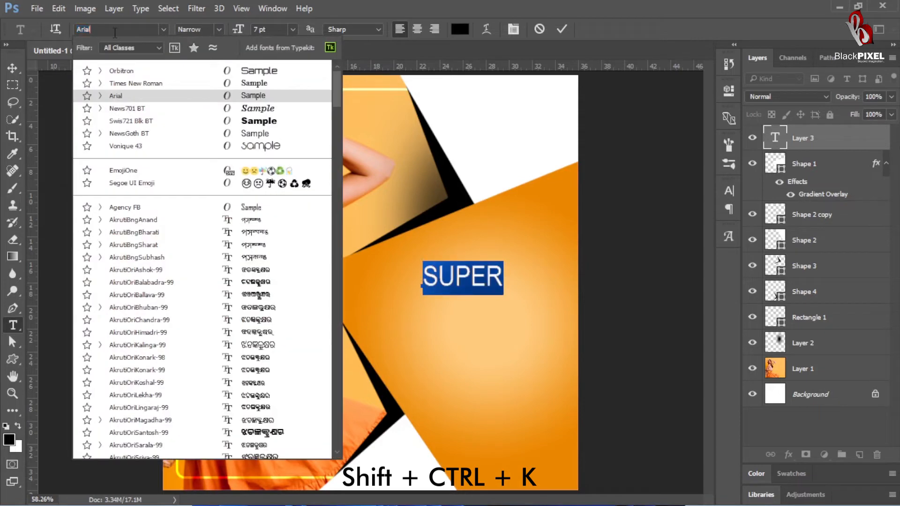
type("orbi")
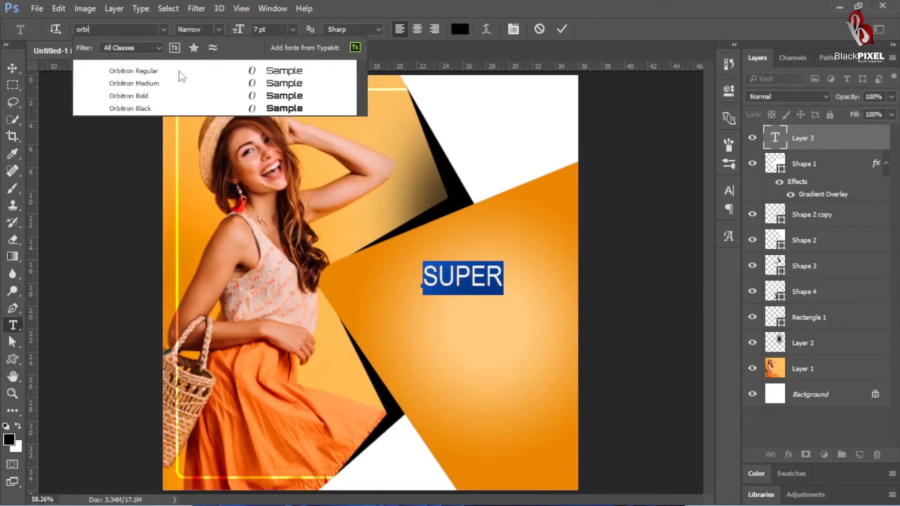
left_click(214, 109)
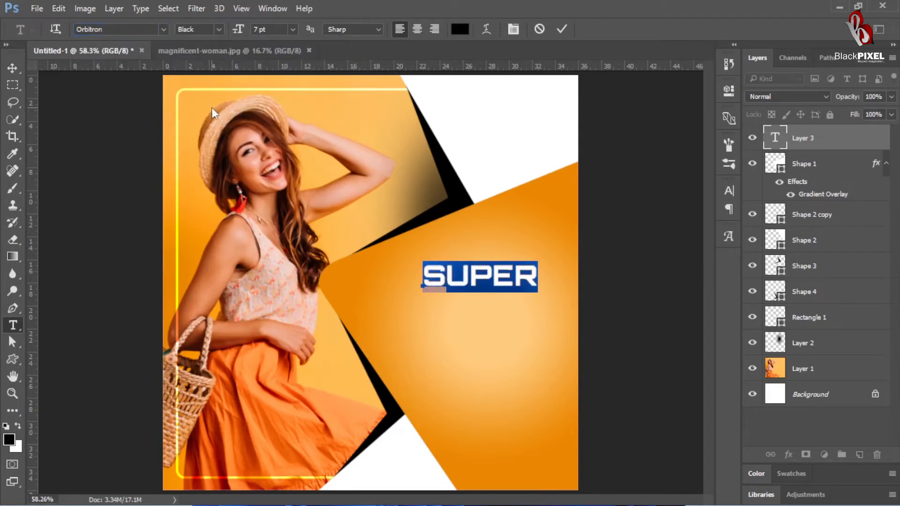
left_click(561, 29)
Step: Move the SUPER text up toward the orange shape's right edge and scale it down to about 6 pt
key("v")
left_click_drag(499, 283, 520, 269)
key("ctrl+t")
key("Return")
key("ctrl+t")
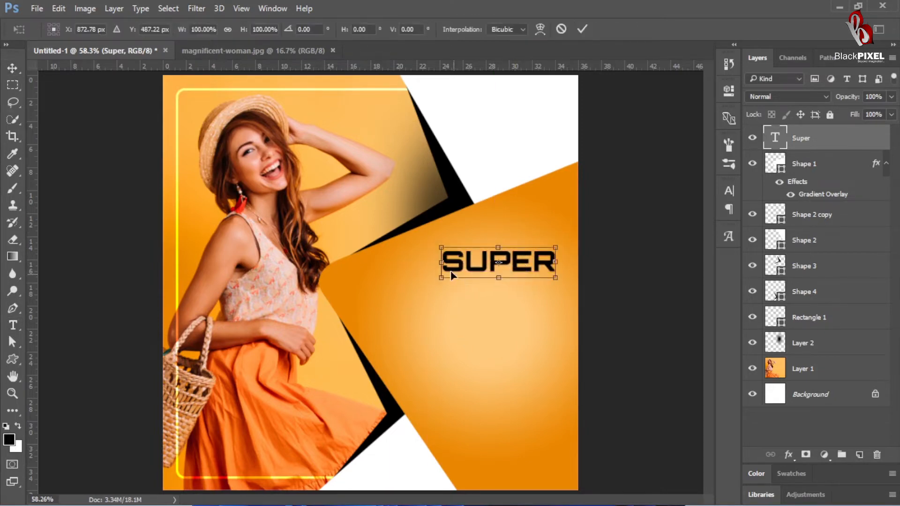
left_click_drag(445, 282, 462, 274)
key("Return")
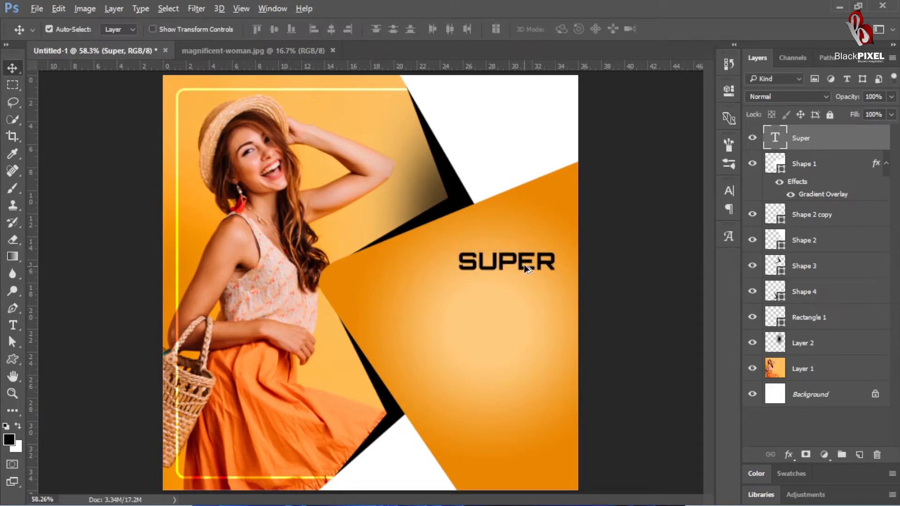
Step: Duplicate the SUPER text directly below itself and change the copy's wording to SALE
left_click_drag(526, 264, 528, 287)
double_click(530, 286)
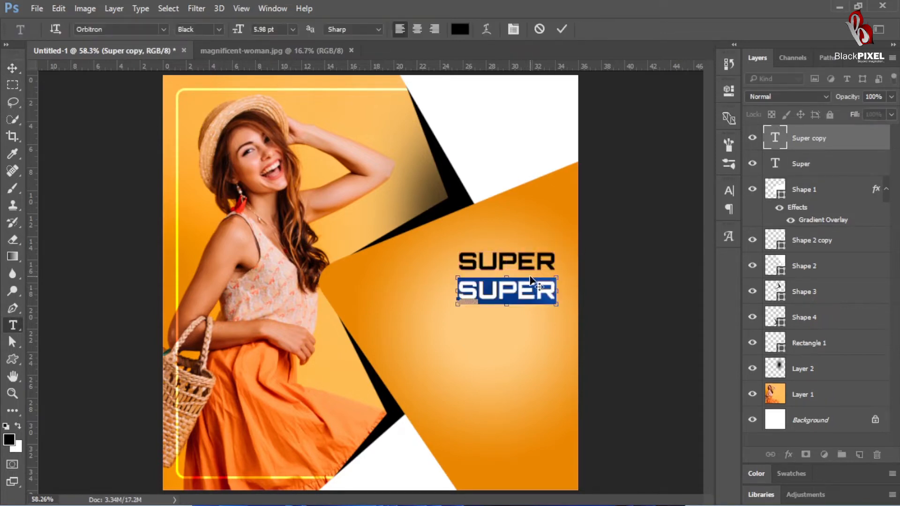
left_click(532, 282)
key("Delete")
key("Delete")
key("Delete")
key("Delete")
type("ALE")
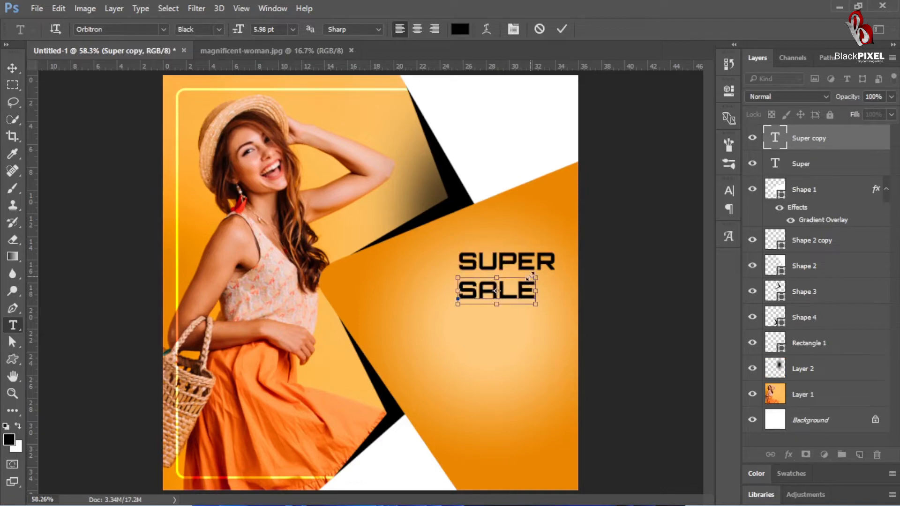
key("ctrl+Return")
Step: Scale the SALE text up to nearly twice the width of SUPER and nudge it slightly left beneath it
key("ctrl+t")
left_click_drag(451, 301, 356, 329)
key("Return")
left_click_drag(428, 319, 476, 311)
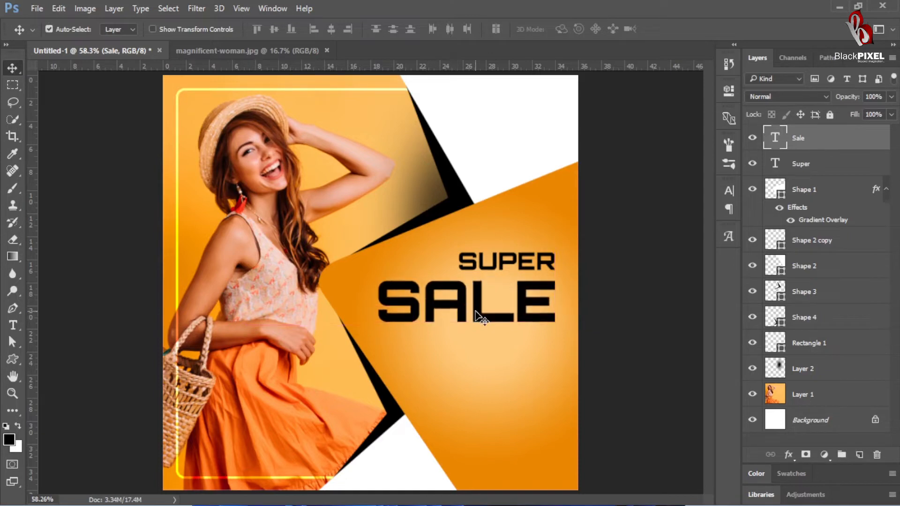
key("shift+Left")
key("shift+Left")
key("shift+Left")
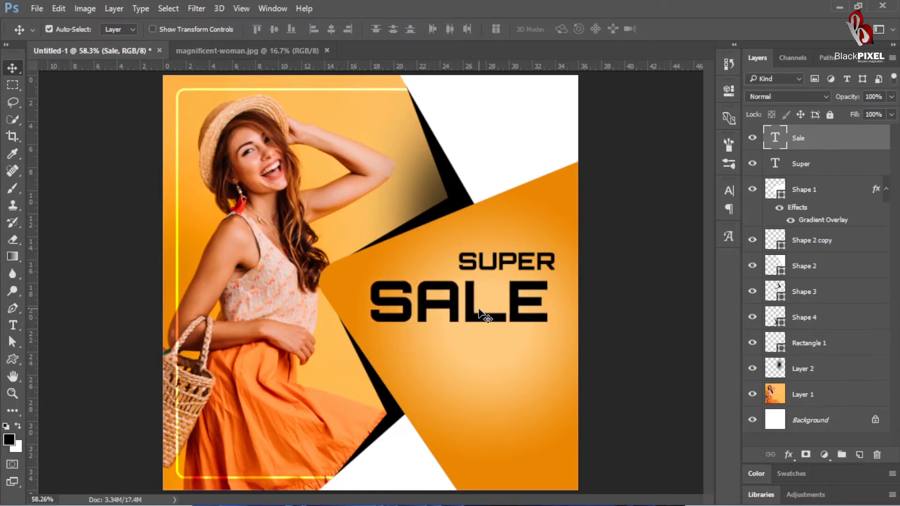
Step: Duplicate the SUPER text below SALE and change the copy's wording to ONLY THIS WEEK
left_click(512, 265)
left_click_drag(510, 263, 512, 342)
double_click(512, 342)
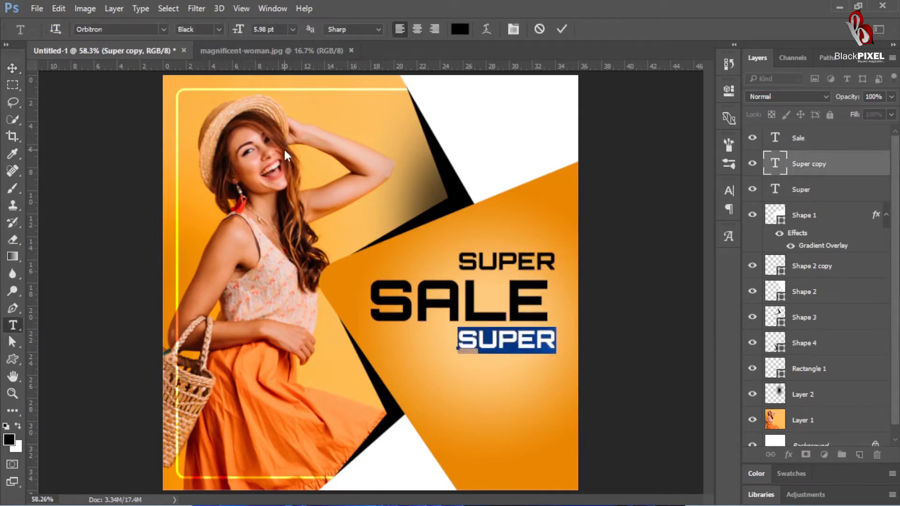
type("ONLY")
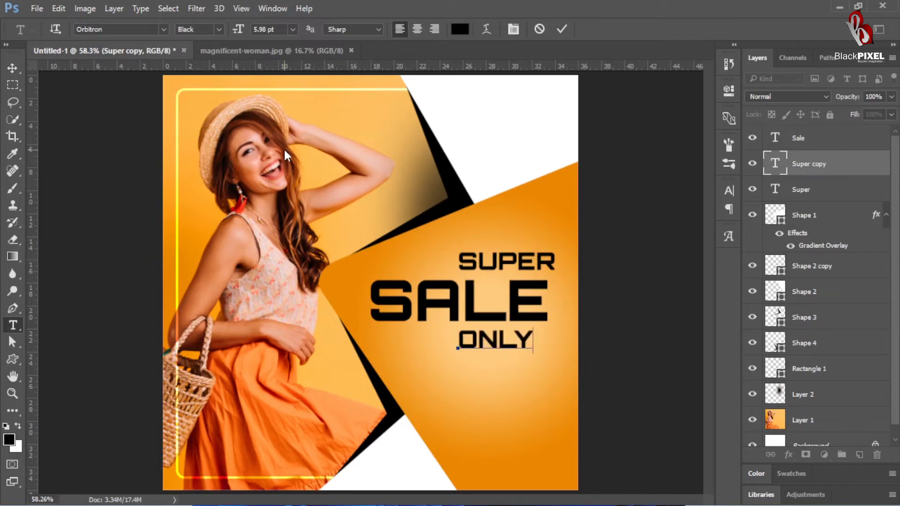
type(" TH")
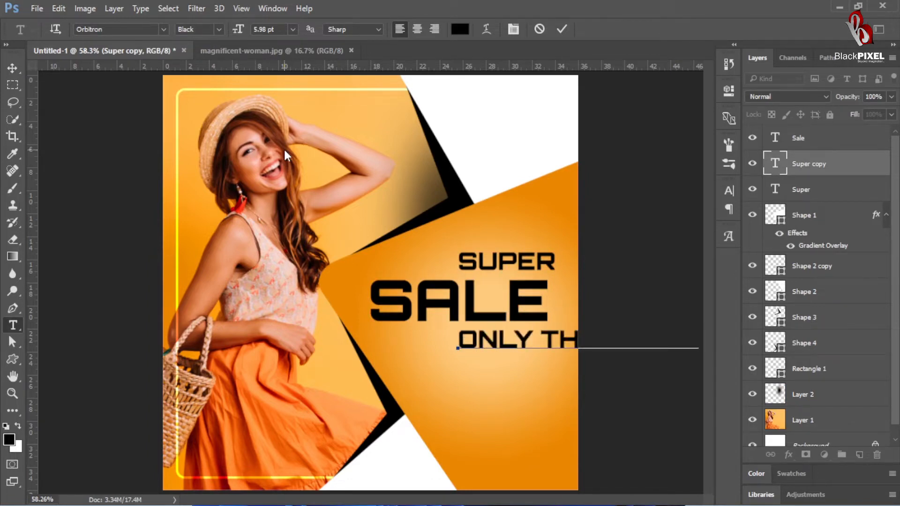
Step: Reduce the ONLY THIS WEEK text to 2.98 pt and place it close under SALE, ending level with SUPER's right edge
key("ctrl+a")
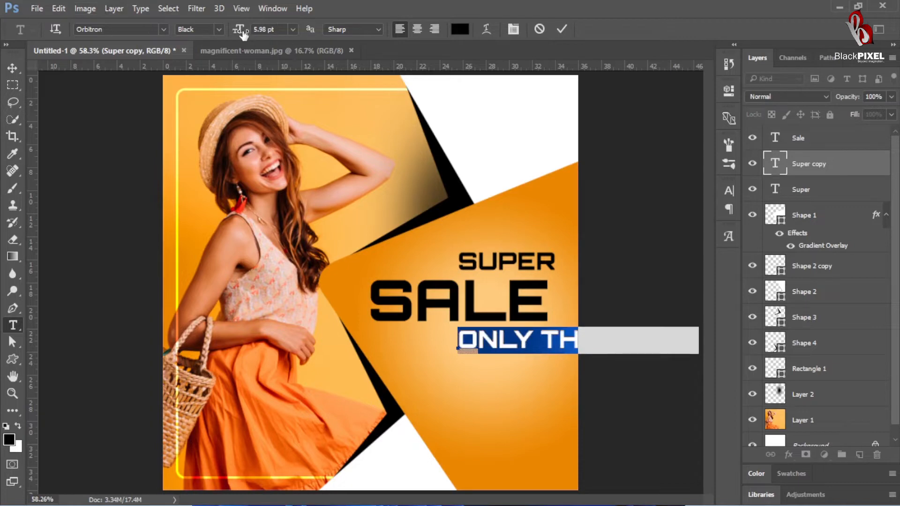
left_click_drag(250, 26, 237, 30)
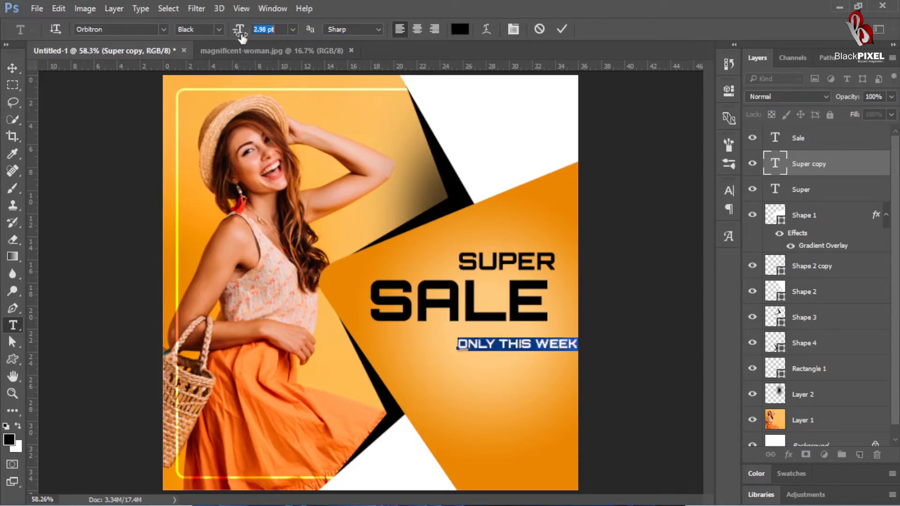
left_click(562, 29)
key("v")
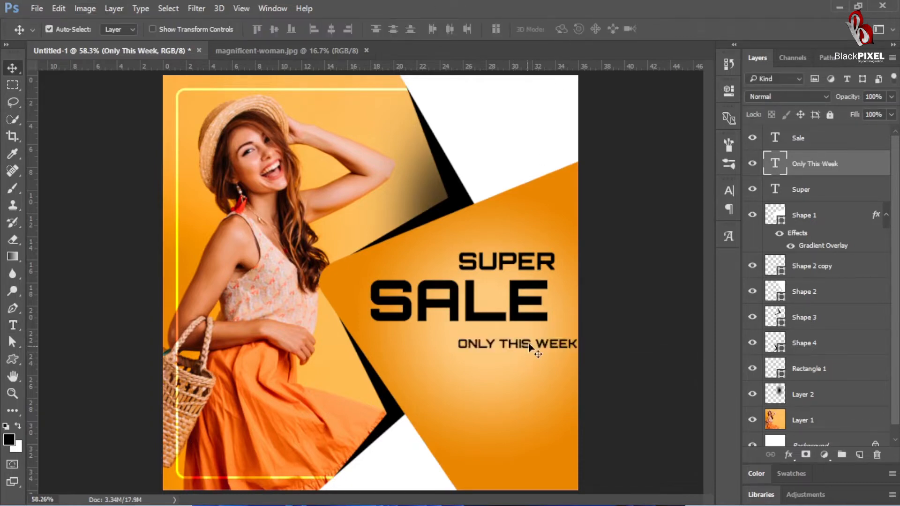
mouse_move(529, 345)
left_mouse_down()
mouse_move(498, 340)
mouse_move(515, 333)
left_mouse_up()
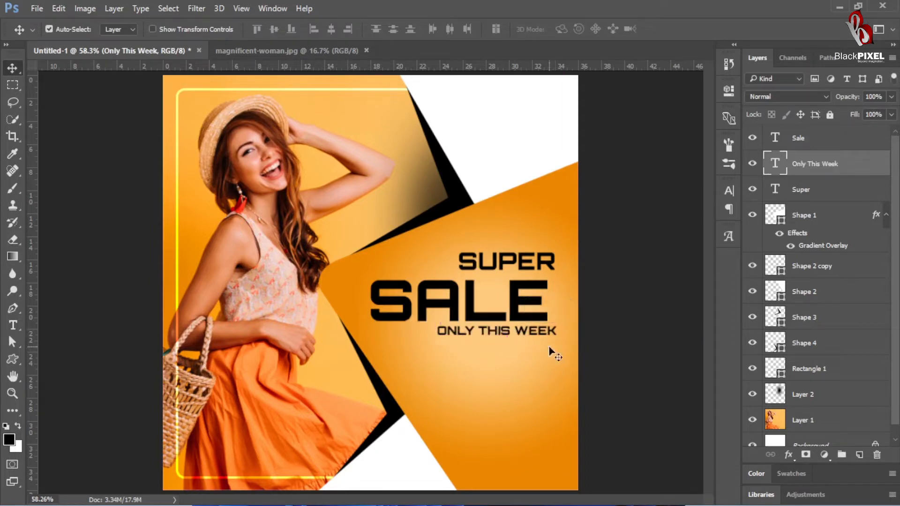
Step: Give the SALE text a black 13 px outside stroke and lower its fill to 0%
left_click(413, 315)
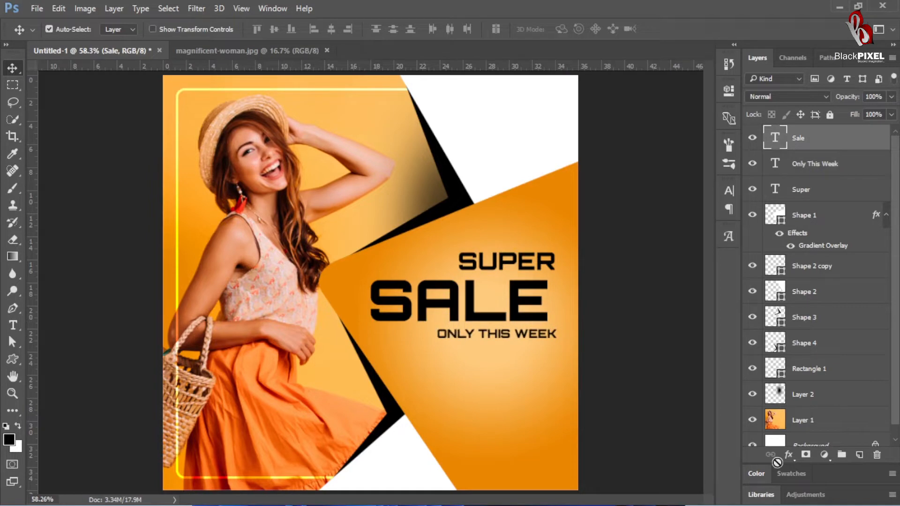
left_click(789, 454)
left_click(818, 386)
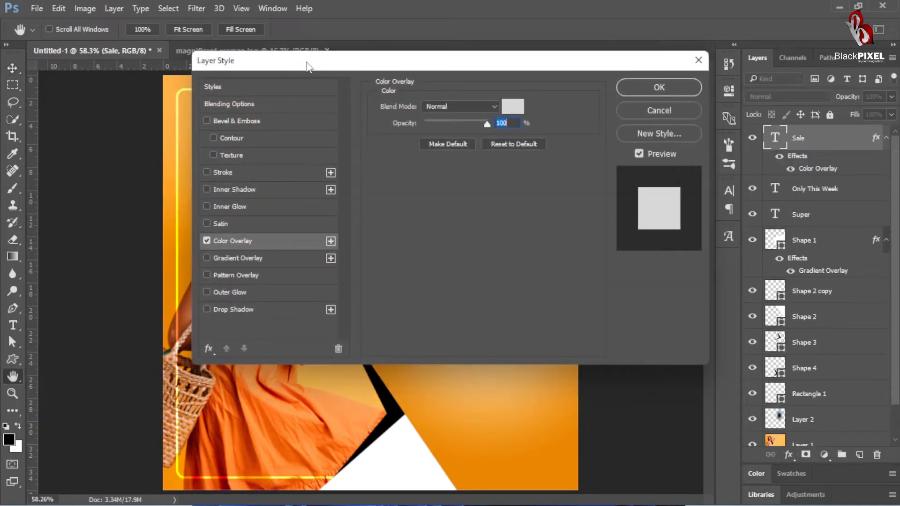
left_click_drag(308, 67, 710, 48)
left_click(599, 222)
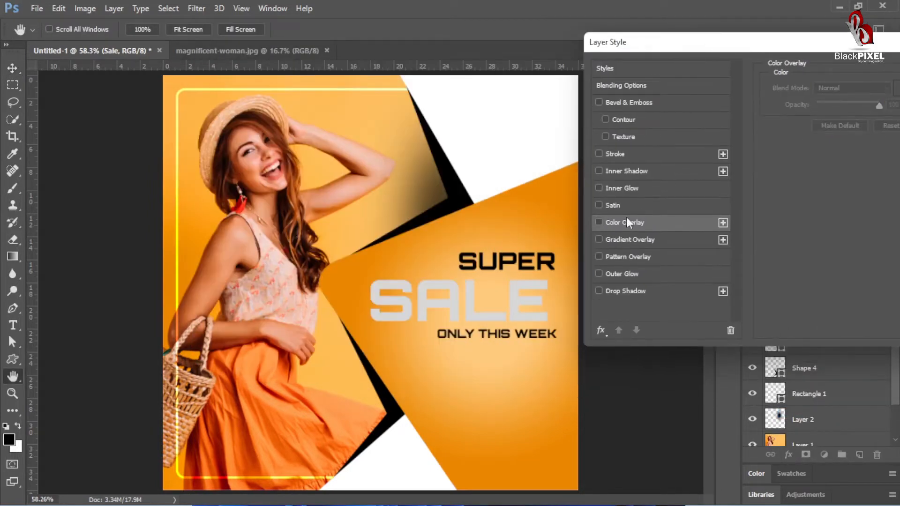
left_click(643, 157)
left_click(799, 183)
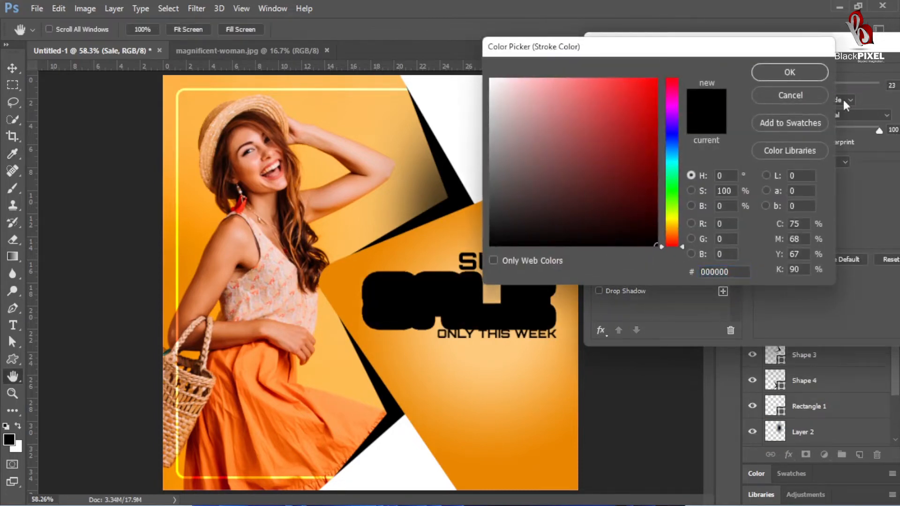
key("Return")
key("Down")
key("Down")
key("Down")
key("Down")
key("Down")
key("Down")
key("Down")
key("Down")
key("Down")
key("Down")
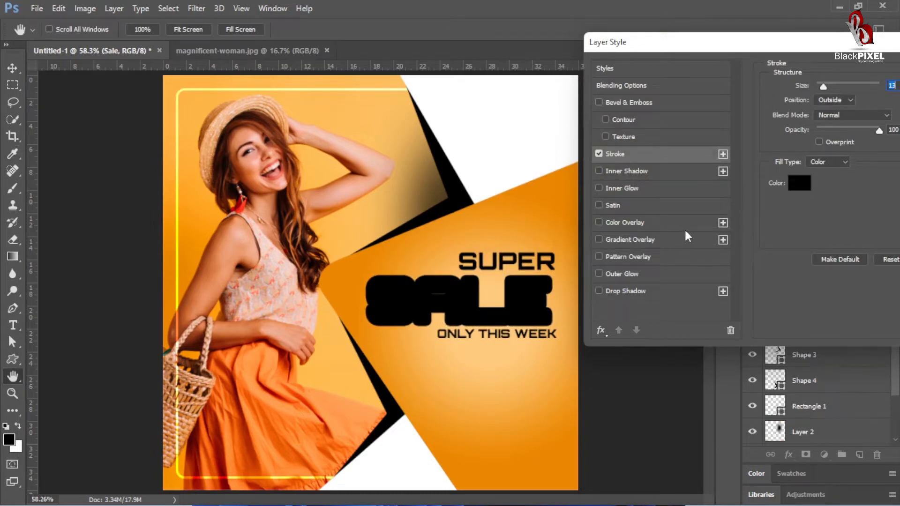
key("Return")
mouse_move(858, 120)
left_mouse_down()
mouse_move(713, 159)
mouse_move(707, 153)
left_mouse_up()
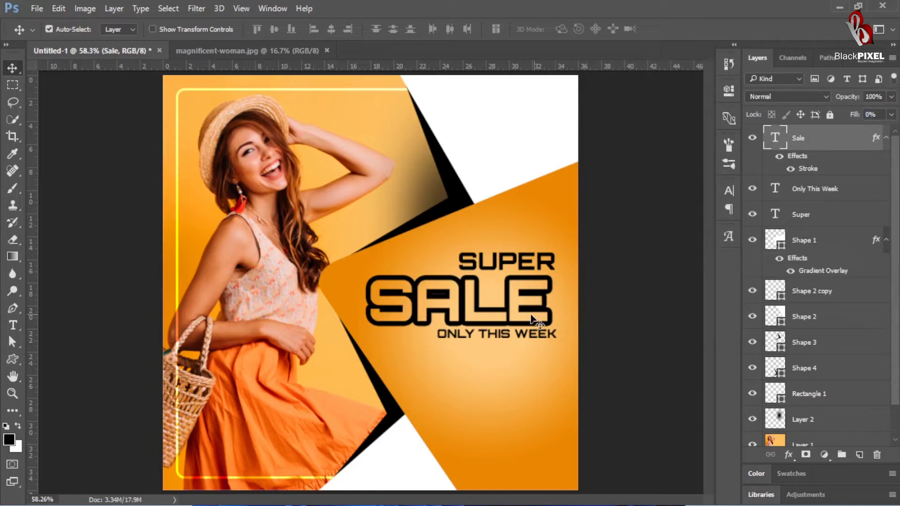
Step: Shift the outlined SALE to align with SUPER's right edge, nudge ONLY THIS WEEK slightly down, and deselect the layers
left_click(524, 265)
left_click(521, 302)
scroll(521, 304, "up", 2)
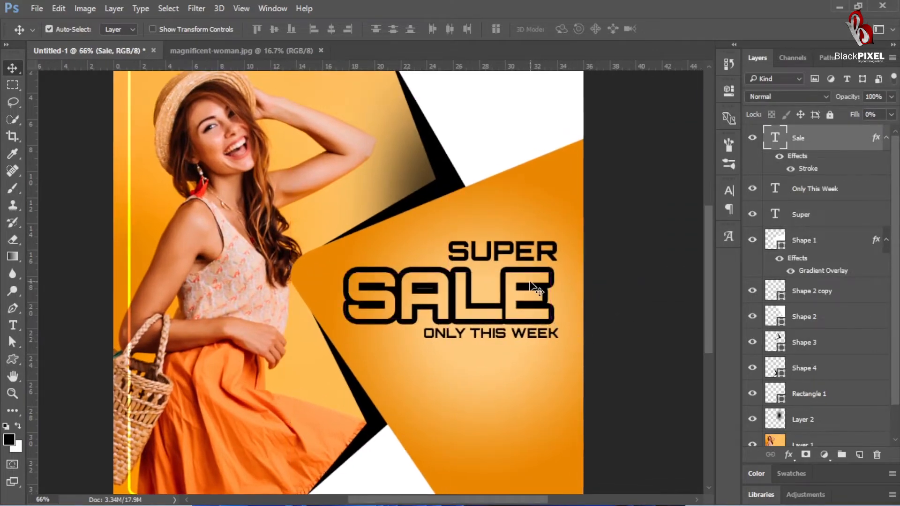
left_click_drag(531, 280, 539, 298)
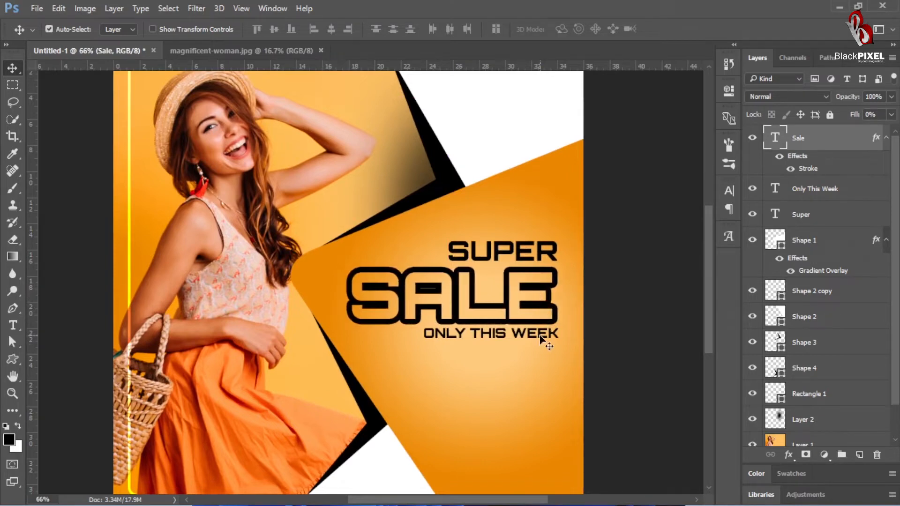
left_click_drag(541, 342, 544, 347)
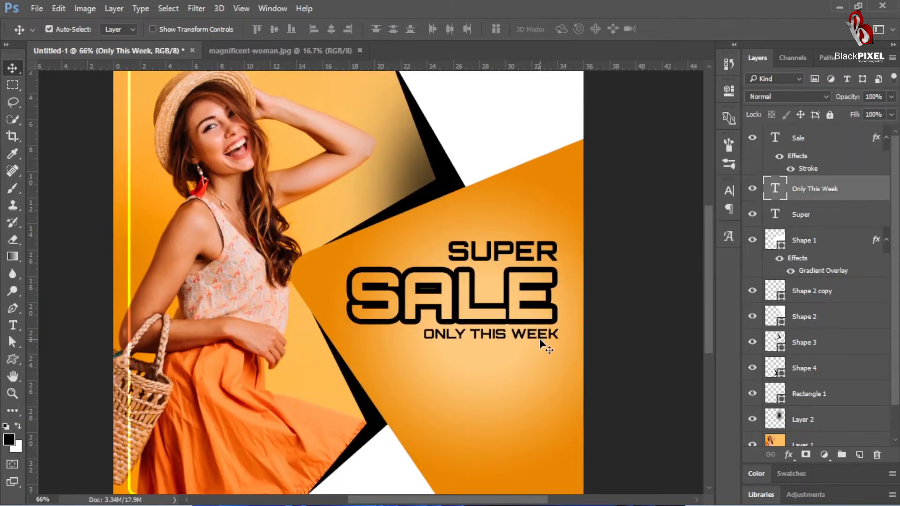
left_click(642, 260)
left_click_drag(515, 305, 531, 294)
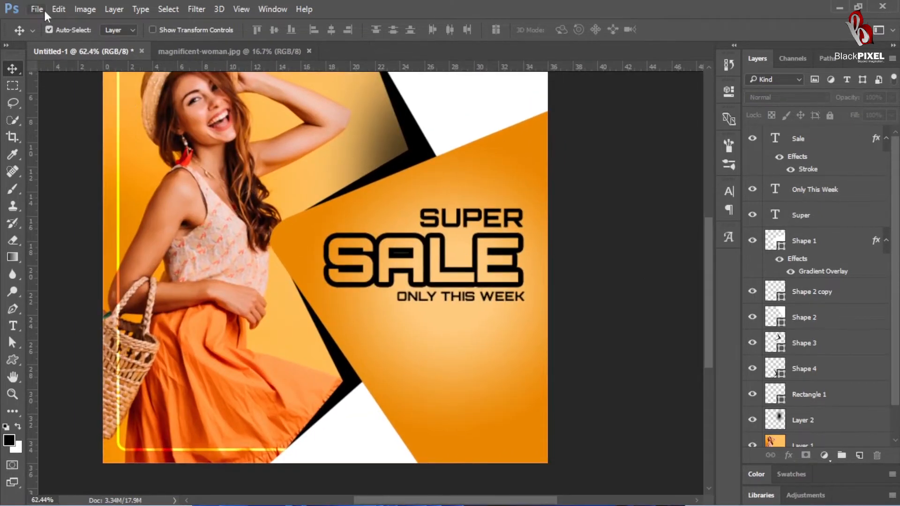
Step: Create a new 1080 × 1080 px RGB document at 300 pixels/centimeter with a white background
left_click(36, 8)
left_click(37, 20)
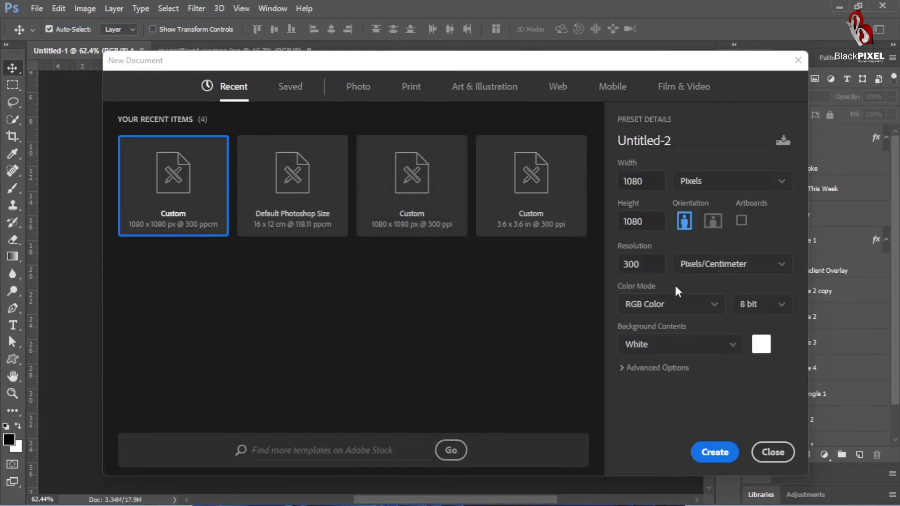
left_click(714, 452)
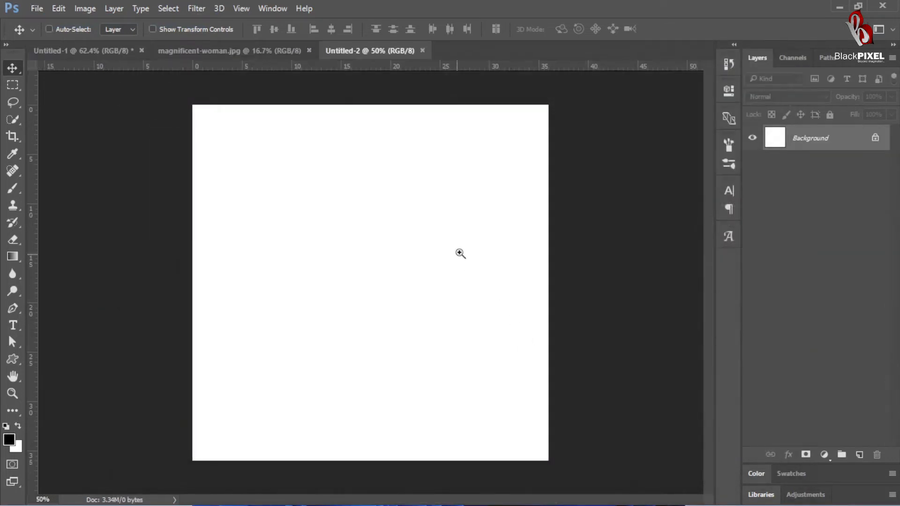
Step: Replace the new document's white background with an empty transparent layer
left_click_drag(460, 253, 483, 252)
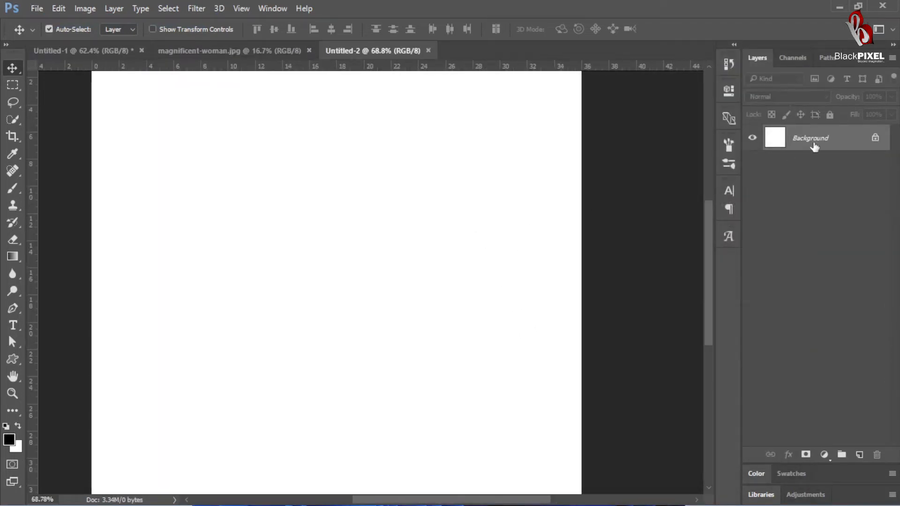
double_click(783, 145)
key("Return")
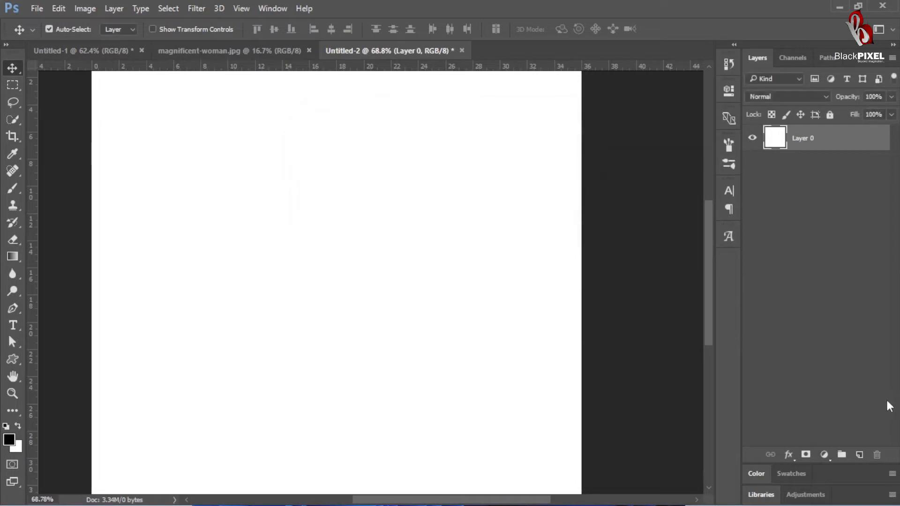
left_click(862, 455)
left_click(813, 164)
key("Delete")
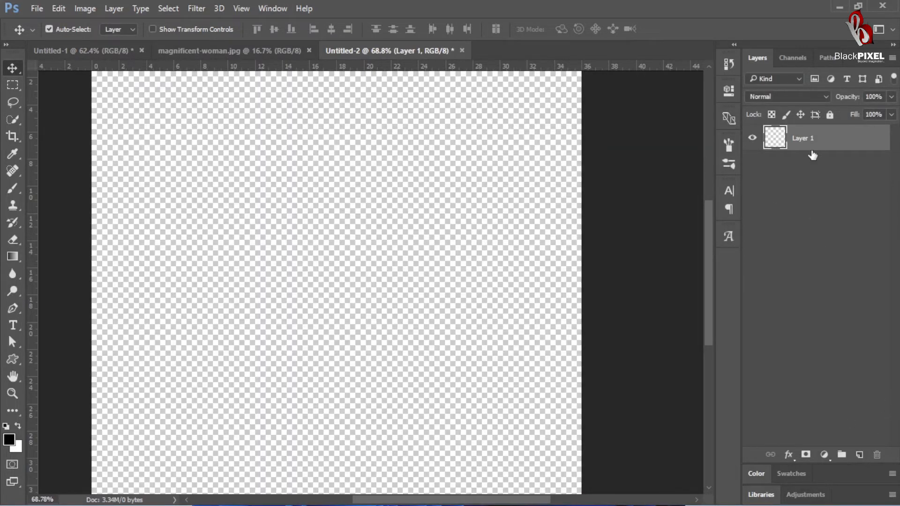
Step: Paste the captured image of the transparent canvas into the sale post document
left_click_drag(441, 252, 446, 252)
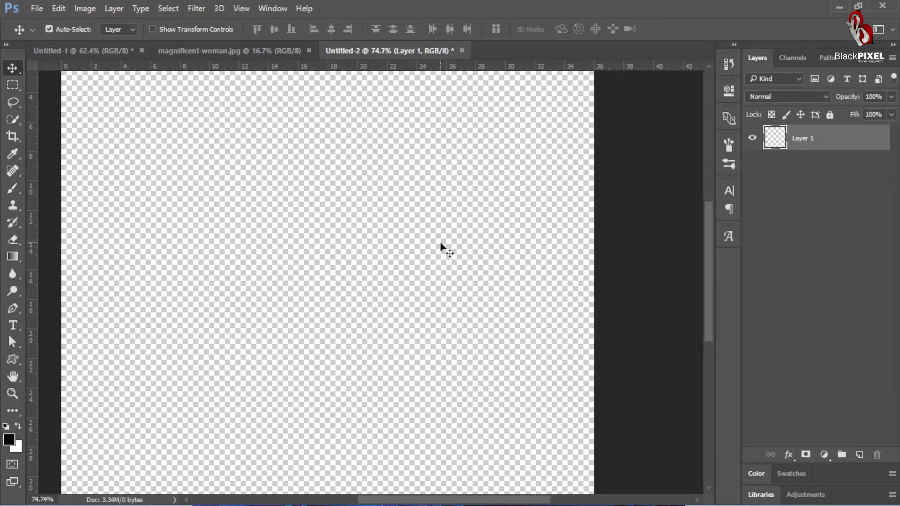
left_click(114, 53)
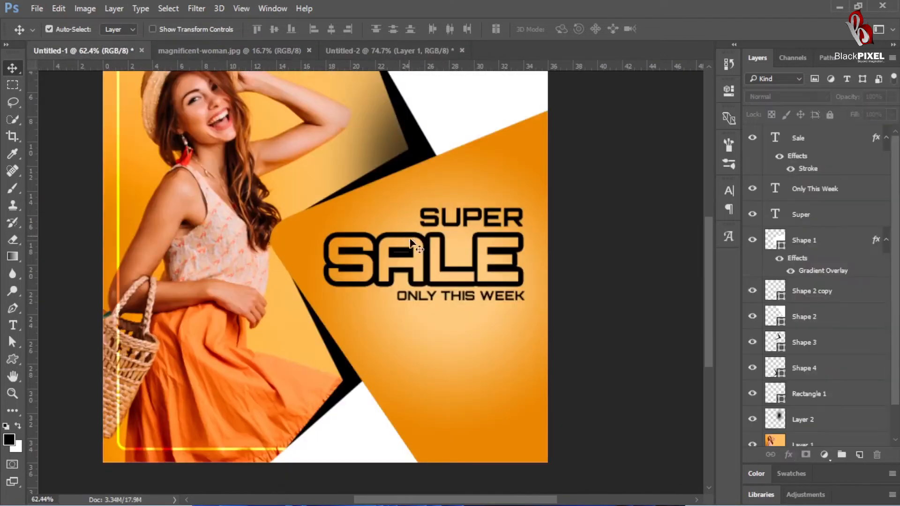
key("ctrl+v")
Step: Copy a wide rectangular piece of the pasted checkerboard to its own layer and delete the full screenshot layer
key("m")
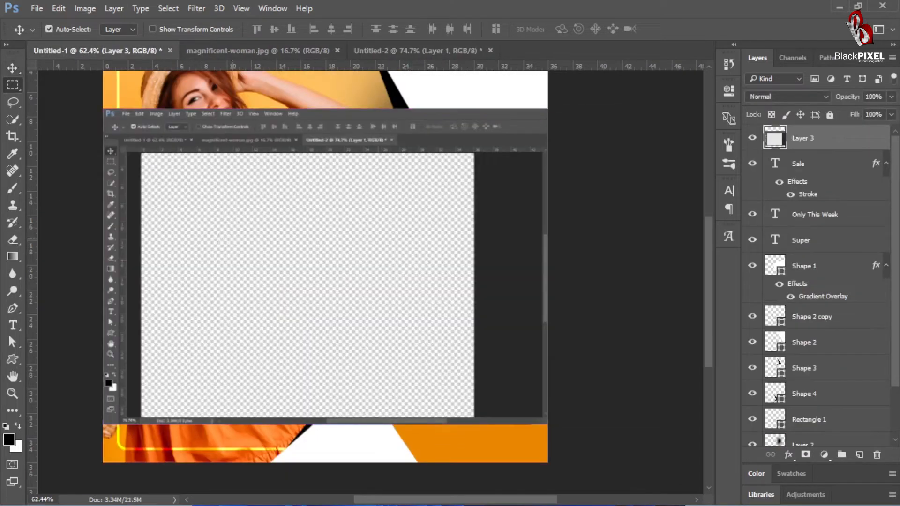
left_click_drag(153, 218, 476, 333)
key("ctrl+j")
key("v")
left_click(438, 161)
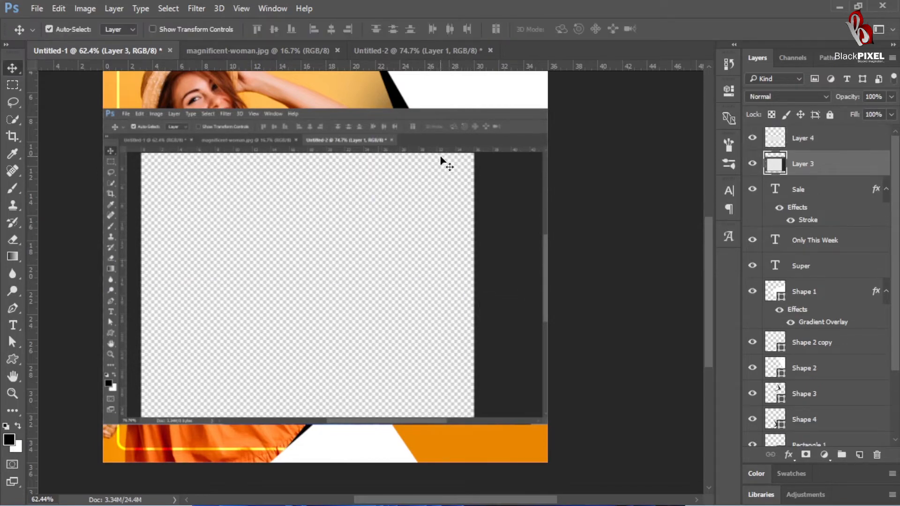
key("Delete")
Step: Move the checkerboard piece over SALE, copy only the area inside the SALE letters to a new layer, and delete the piece
left_click_drag(374, 266, 457, 266)
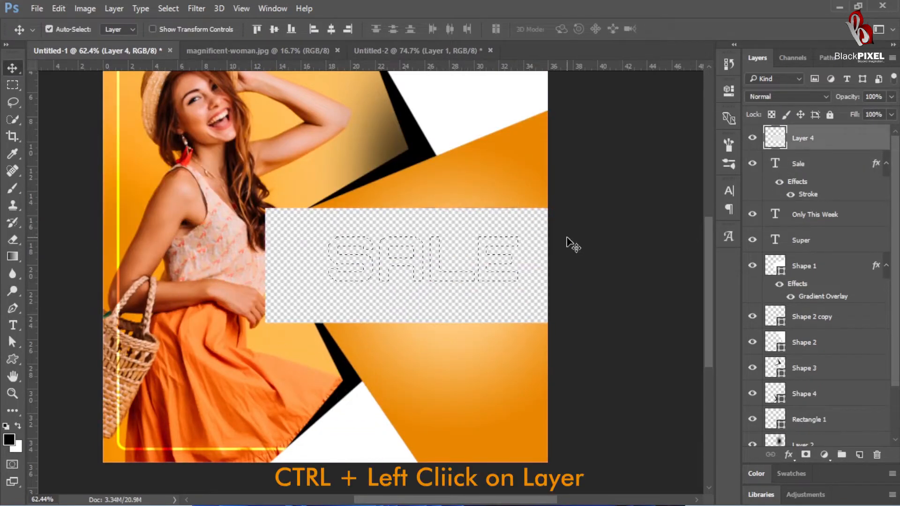
key("ctrl+j")
left_click(543, 228)
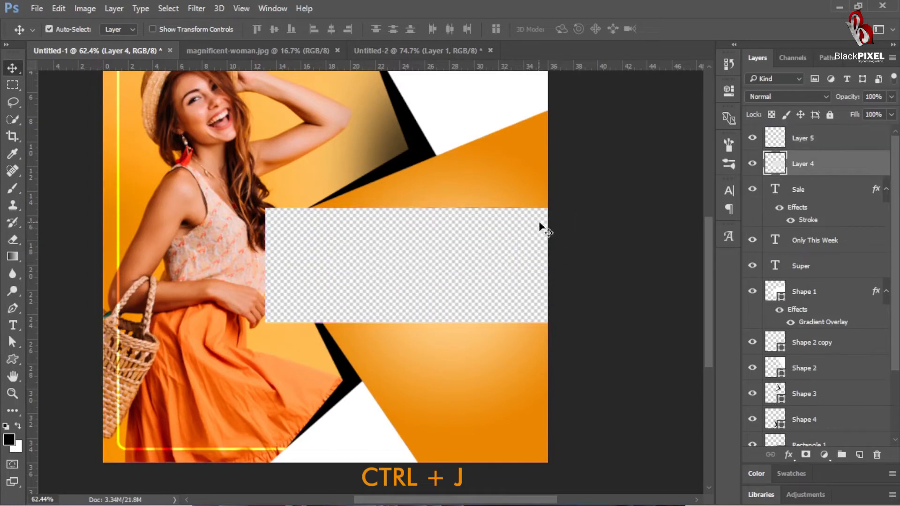
key("Delete")
left_click_drag(507, 272, 530, 254)
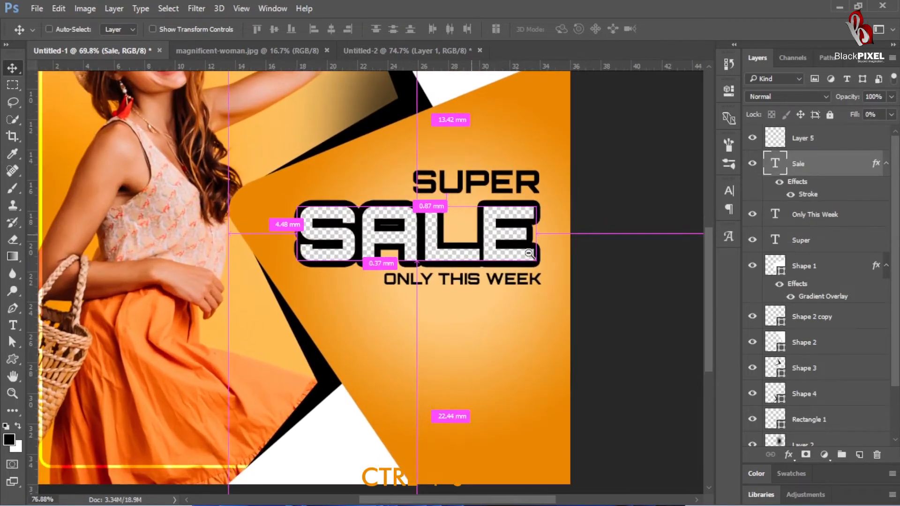
Step: Draw a thin white rectangle about 430 × 8 px beneath ONLY THIS WEEK and nudge it slightly down
scroll(516, 248, "down", 2)
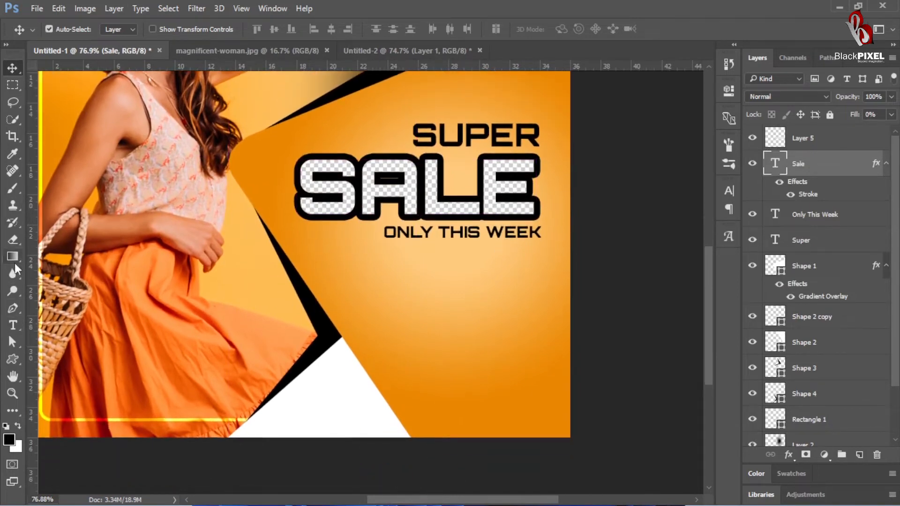
left_click(13, 359)
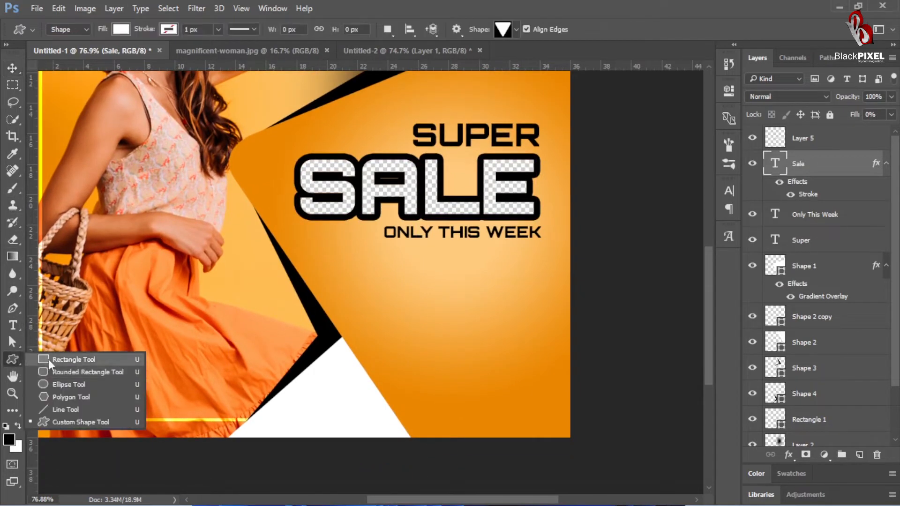
left_click(71, 358)
left_click_drag(542, 242, 324, 244)
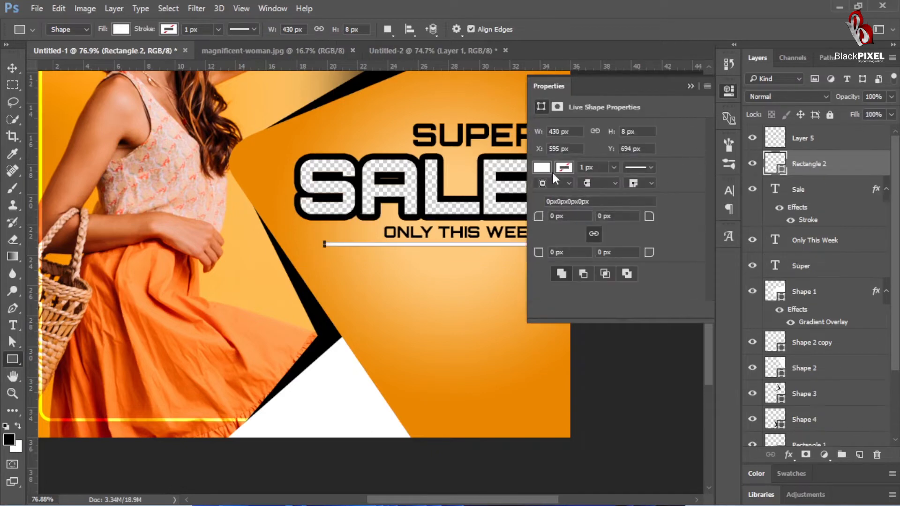
left_click(543, 87)
left_click(12, 68)
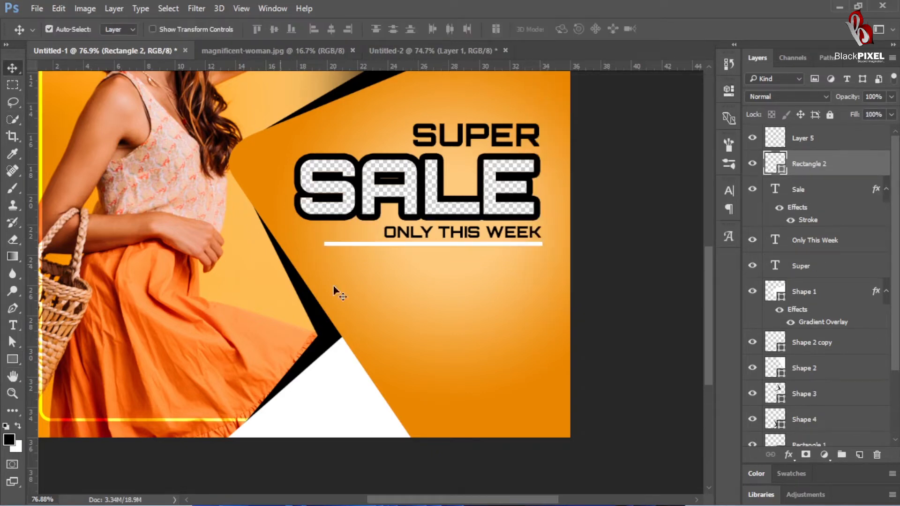
key("Down")
key("Down")
key("Down")
key("Down")
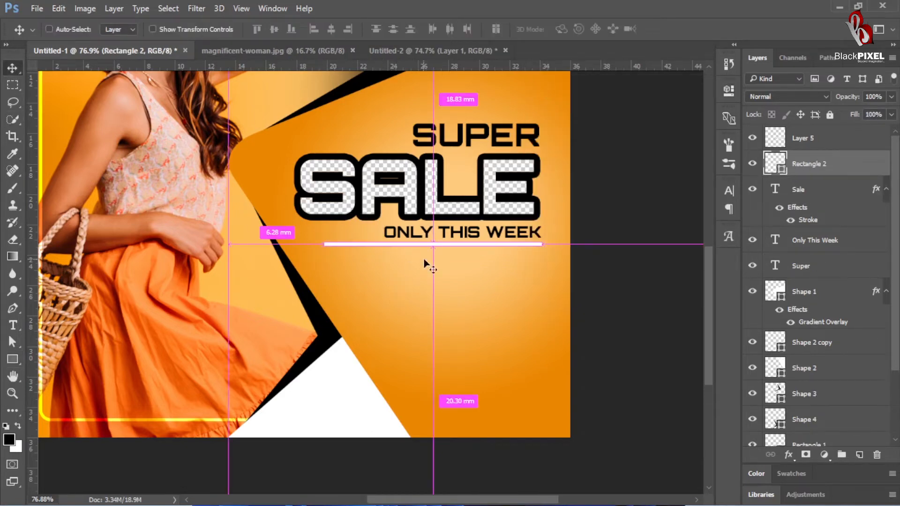
Step: Duplicate the white line and narrow the copy from its left end to 72.33% width, flush with the start of ONLY THIS WEEK
right_click(803, 165)
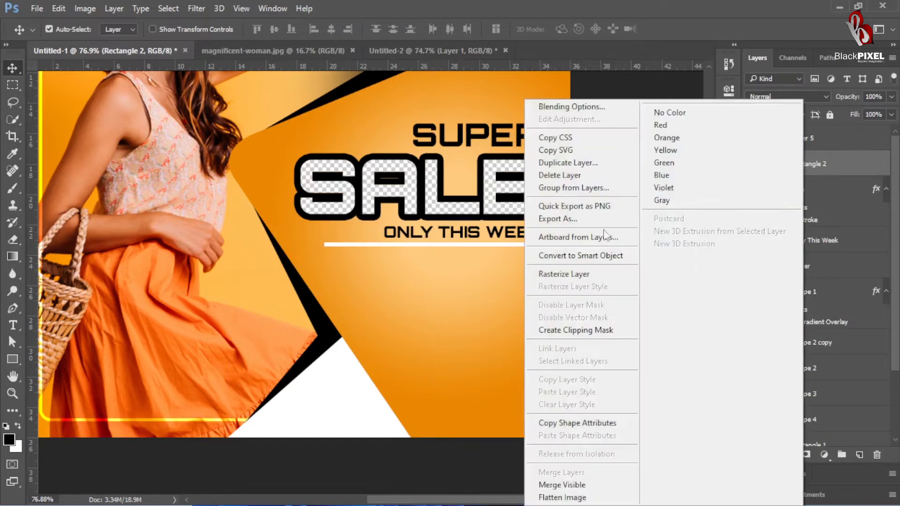
left_click(605, 163)
left_click(569, 144)
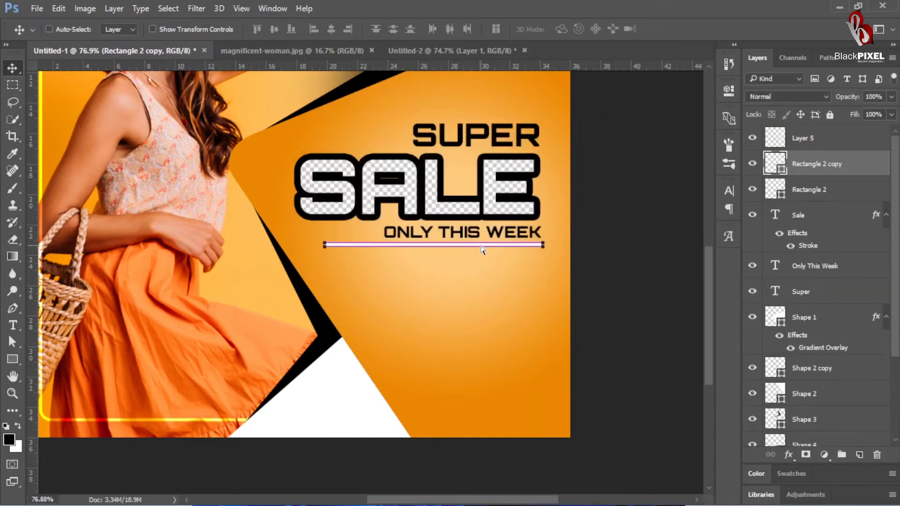
key("ctrl+t")
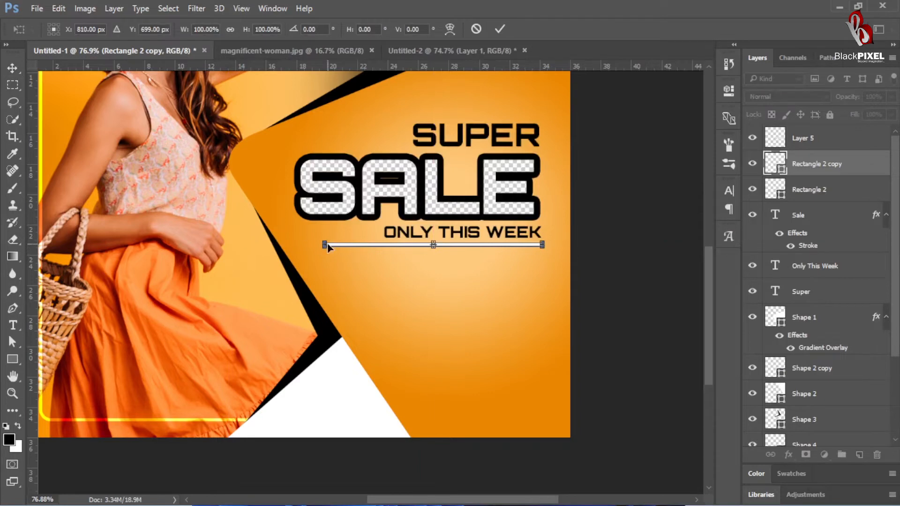
left_click_drag(324, 245, 384, 245)
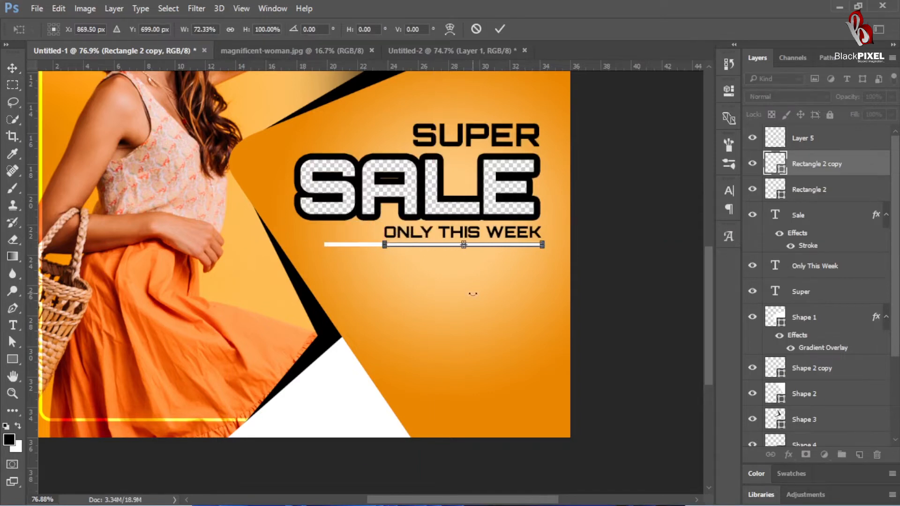
key("Return")
Step: Change the original full-length line's fill to black
key("alt+bracketleft")
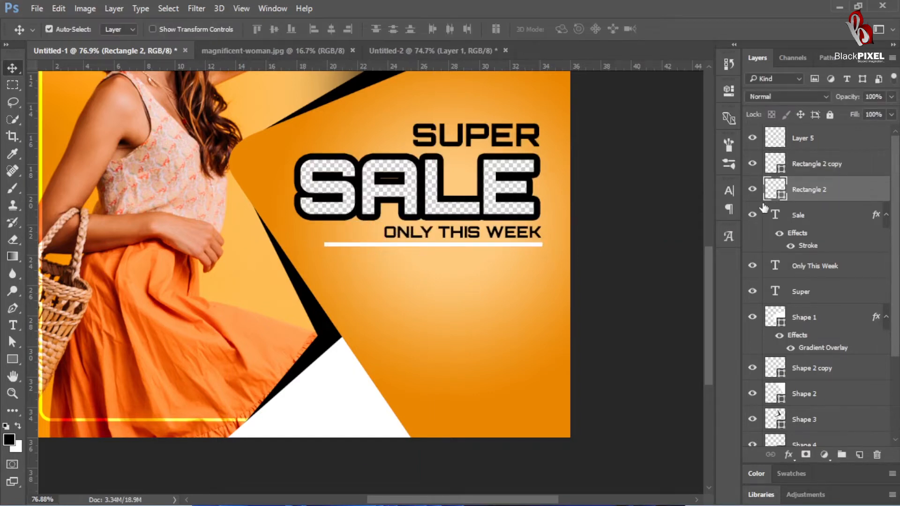
double_click(775, 191)
key("Return")
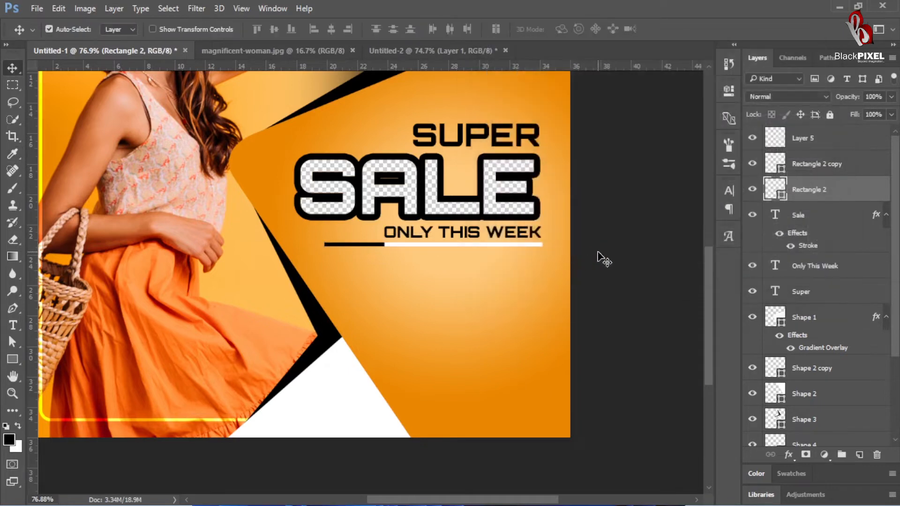
Step: Draw a black bar about 224 × 19 px left of SUPER, fully round its corners to 9.5 px, and nudge it slightly up
left_click_drag(575, 287, 538, 309)
left_click_drag(474, 211, 494, 195)
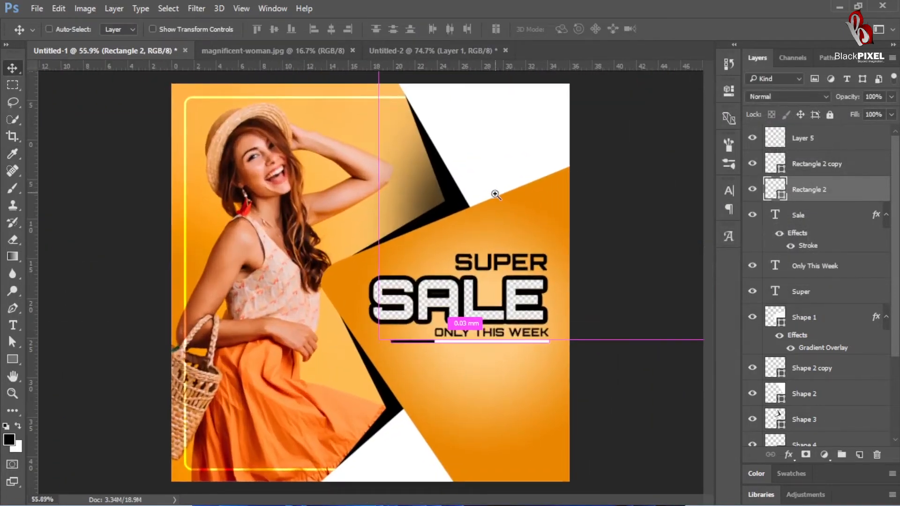
left_click_drag(472, 235, 486, 237)
scroll(463, 282, "down", 2)
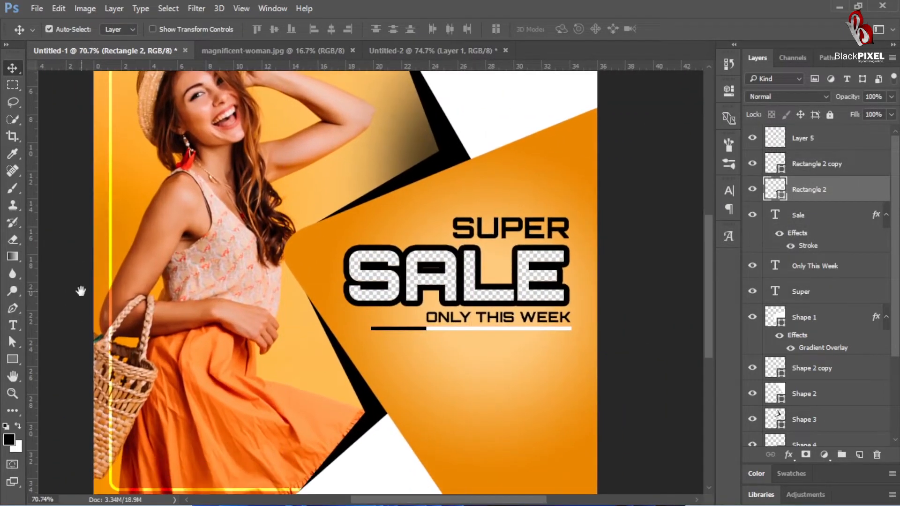
left_click(13, 362)
left_click_drag(426, 235, 309, 214)
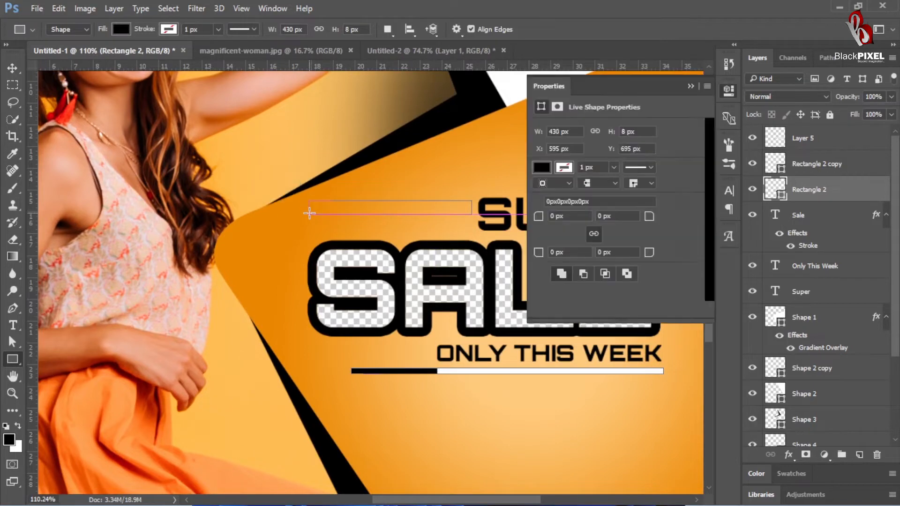
left_click_drag(538, 253, 560, 253)
left_click(13, 68)
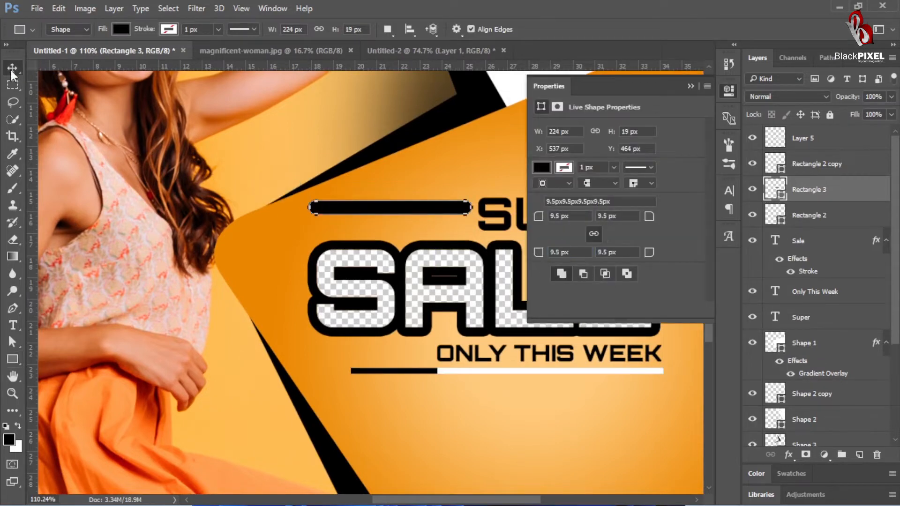
key("Up")
key("Up")
key("Up")
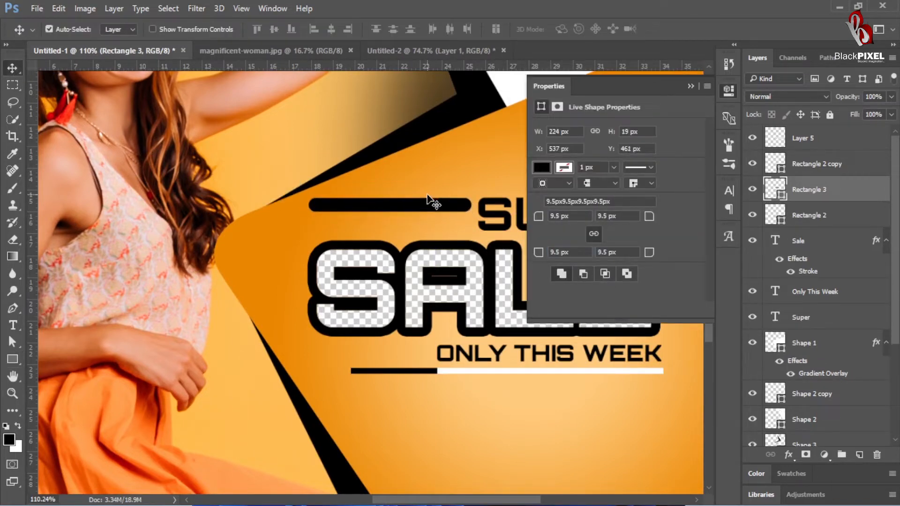
Step: Duplicate the rounded bar slightly below and to the left of the original, and merge both bars into one layer
left_click_drag(438, 210, 418, 227)
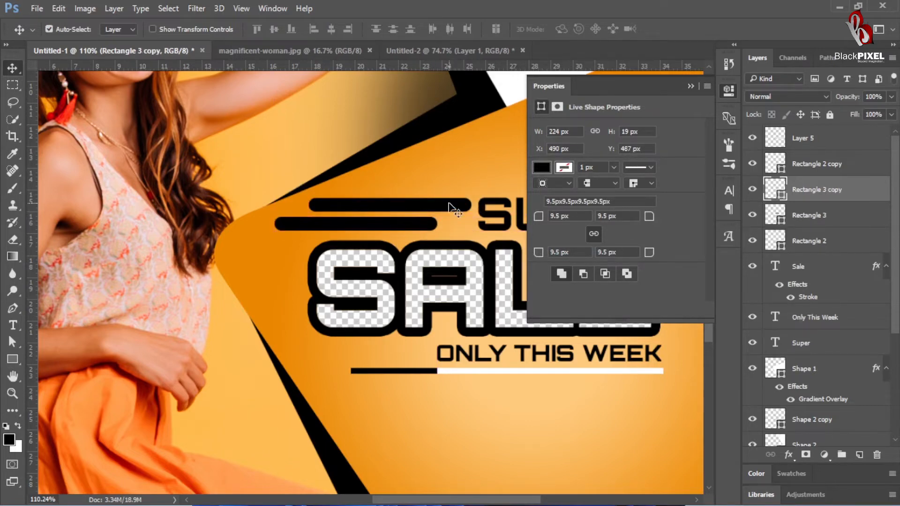
left_click(449, 203, "shift")
scroll(443, 249, "down", 4)
left_click(549, 86)
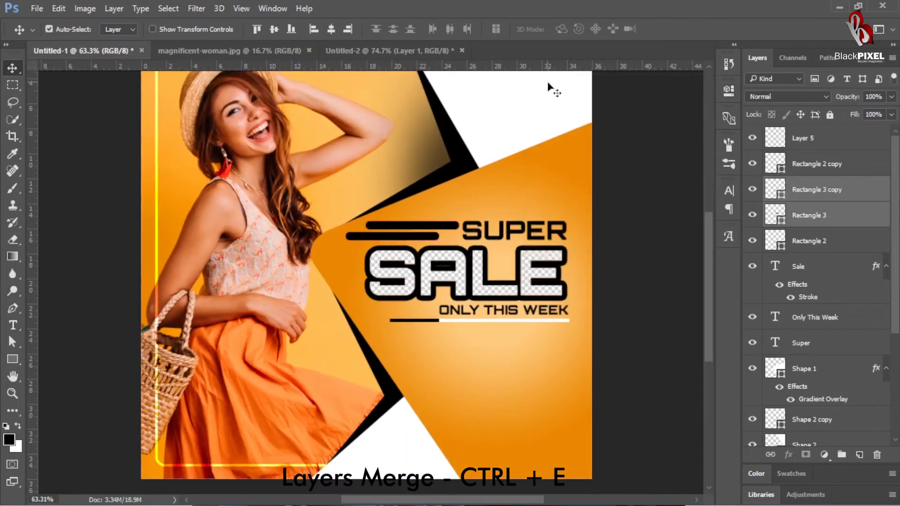
scroll(523, 213, "up", 4)
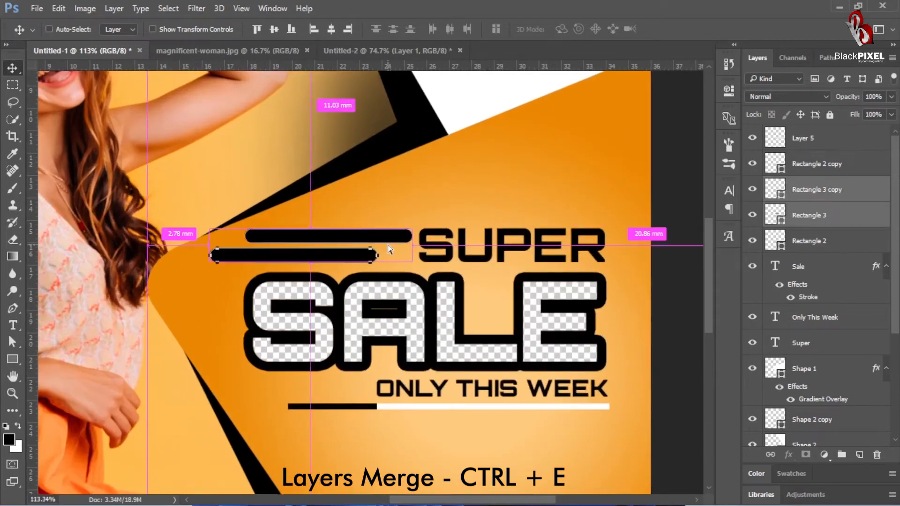
key("ctrl+e")
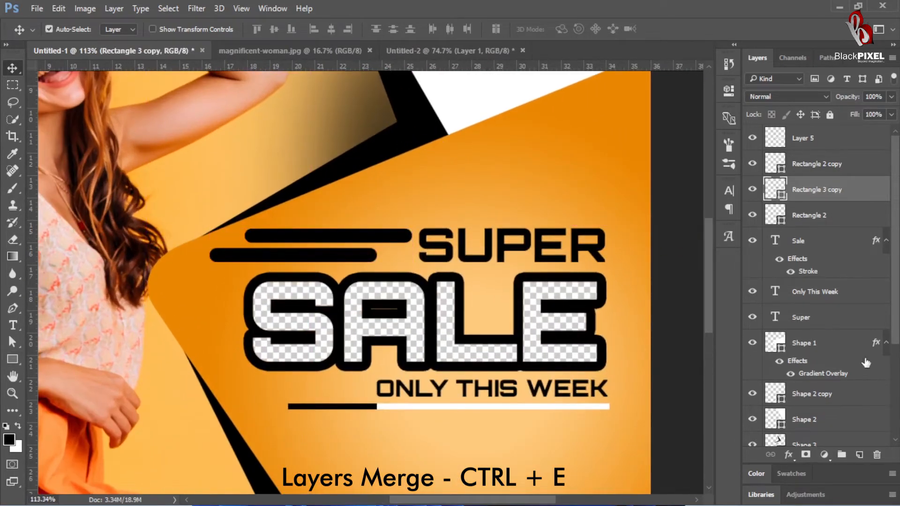
Step: Add a layer mask to the merged bars and fade out their left ends with a black-to-white linear gradient
left_click(806, 455)
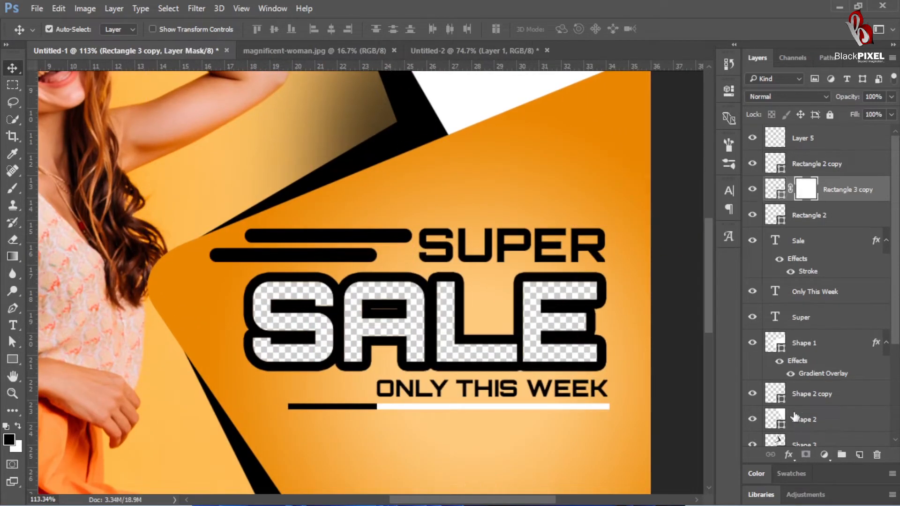
left_click(11, 257)
left_click_drag(355, 238, 285, 258)
key("ctrl+z")
left_click_drag(220, 242, 372, 241)
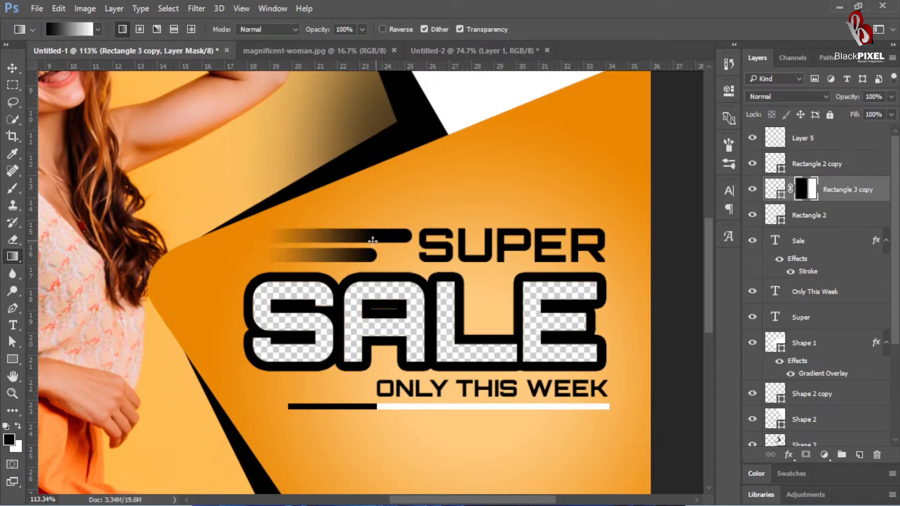
left_click(13, 71)
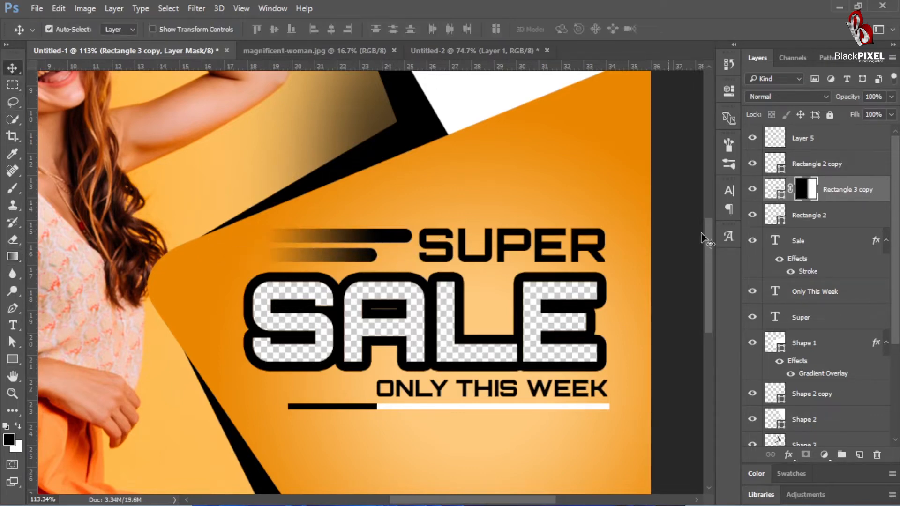
Step: Change the faded bars' fill colour to white (#ffffff)
double_click(779, 198)
left_click_drag(558, 122, 227, 6)
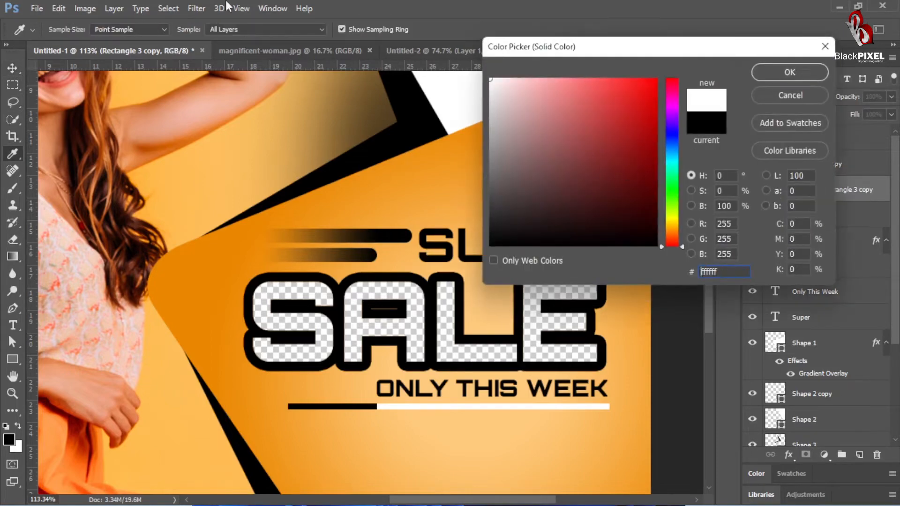
key("Return")
Step: Add the text UPTO in Orbitron Black at 6.01 pt in the orange area below the ONLY THIS WEEK line
left_click_drag(518, 283, 485, 288)
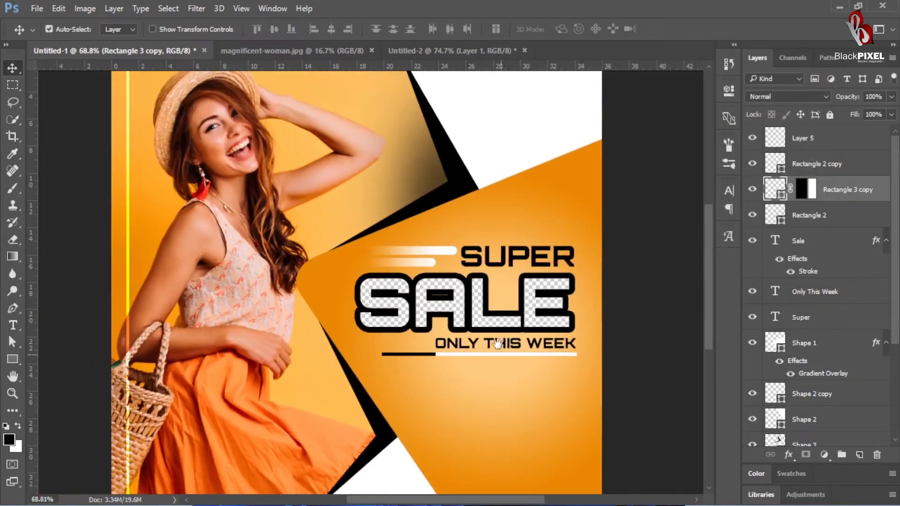
left_click_drag(497, 347, 483, 215)
scroll(473, 319, "up", 3)
key("t")
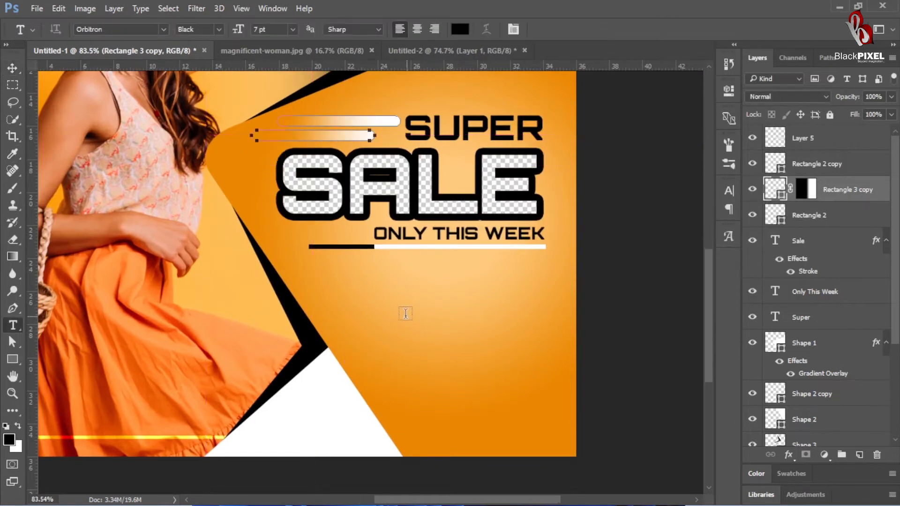
left_click(405, 314)
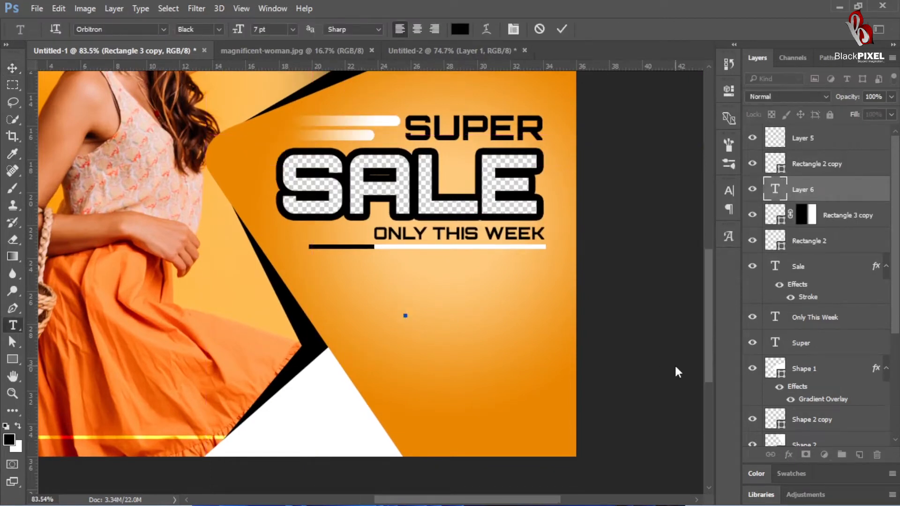
type("UPTO")
key("ctrl+a")
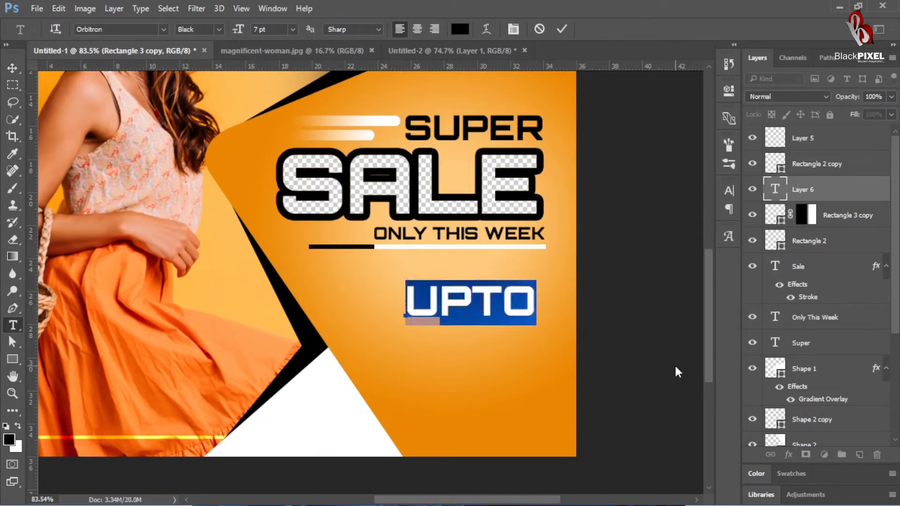
left_click_drag(239, 31, 237, 30)
left_click(447, 355)
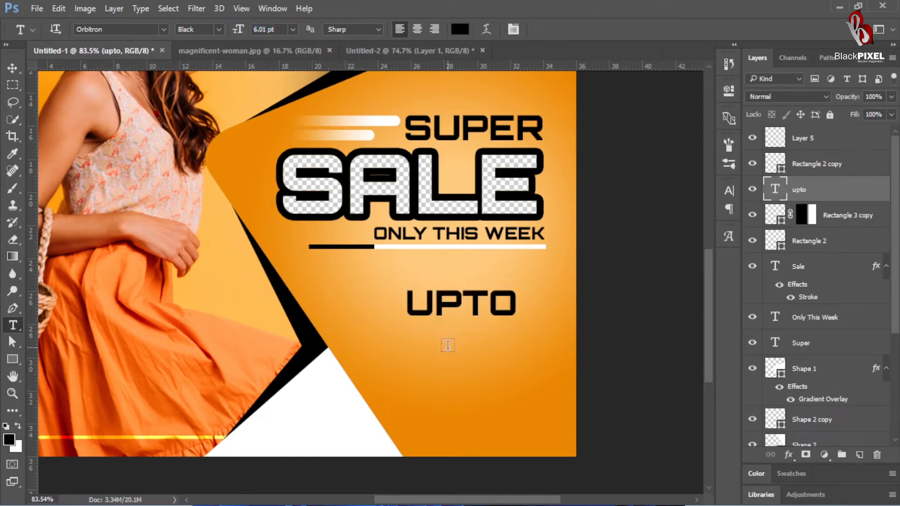
Step: Add the text 70% directly below UPTO and enlarge it so its left edge lines up with UPTO
left_click(448, 346)
type("70")
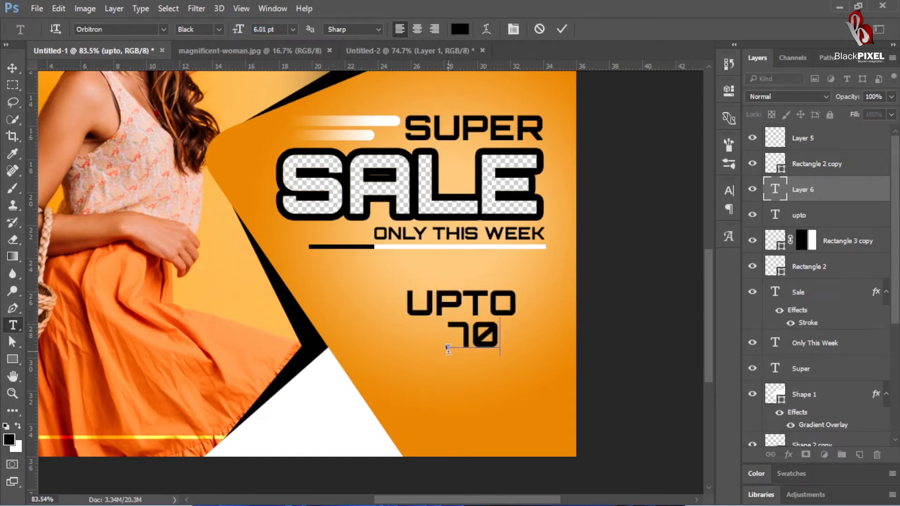
type("%")
key("ctrl+Return")
key("ctrl+t")
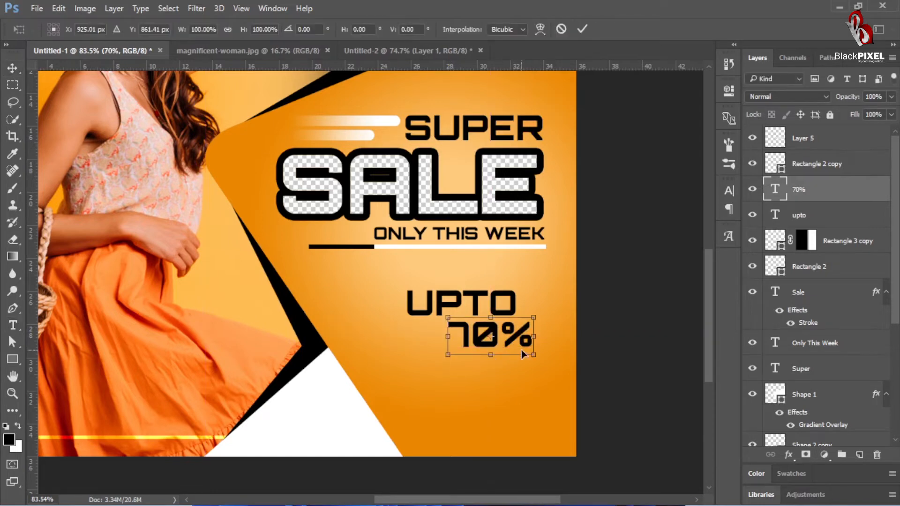
mouse_move(533, 356)
left_mouse_down()
mouse_move(567, 370)
mouse_move(529, 360)
left_mouse_up()
key("Return")
Step: Scale the UPTO text down to about 81% and nudge it down close above 70%
left_click(510, 308)
key("ctrl+t")
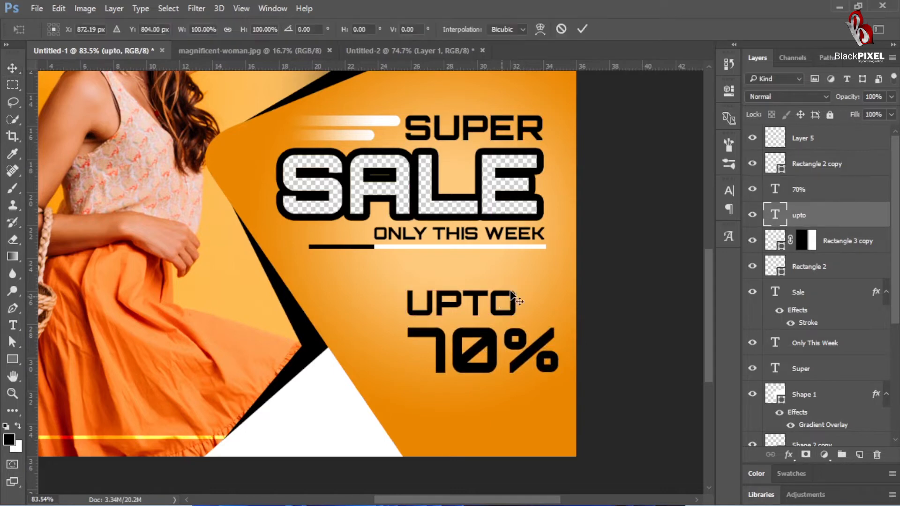
left_click_drag(516, 286, 496, 296)
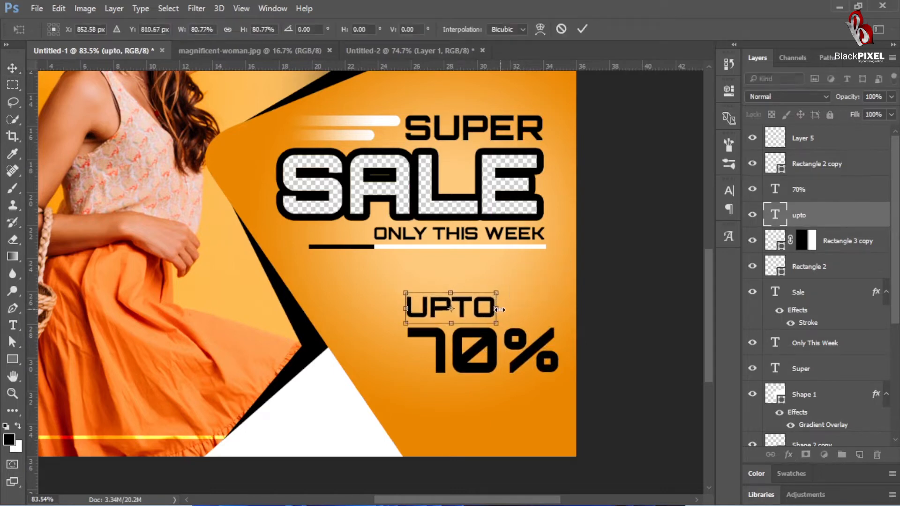
key("Return")
key("Down")
key("Down")
key("Down")
key("Down")
key("Down")
key("Down")
key("Down")
key("Down")
key("Down")
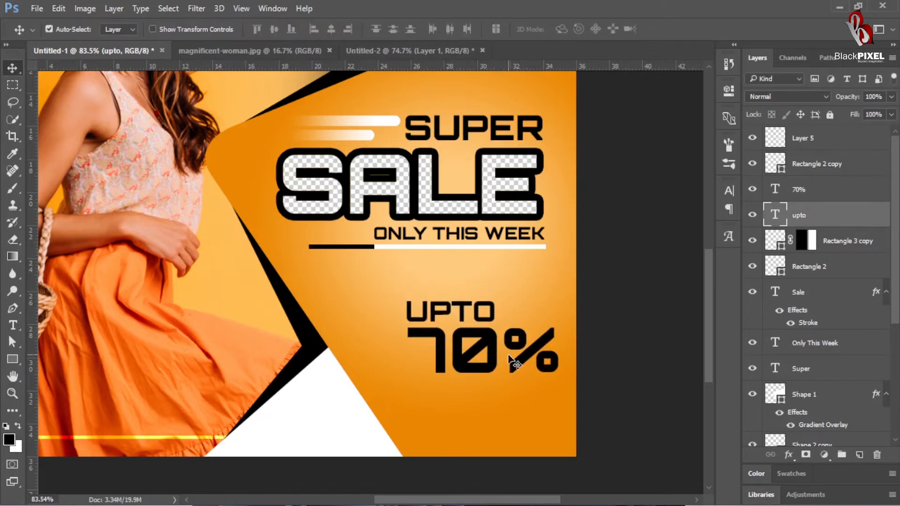
Step: Duplicate UPTO below 70%, change the copy's text to OFF, and place it flush with the right end of 70%
left_click_drag(464, 313, 476, 389)
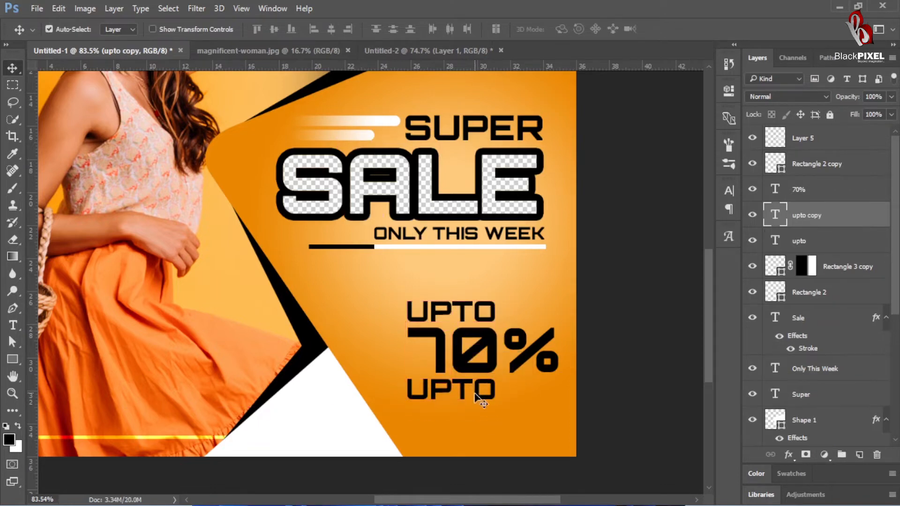
key("t")
double_click(476, 389)
type("OFF")
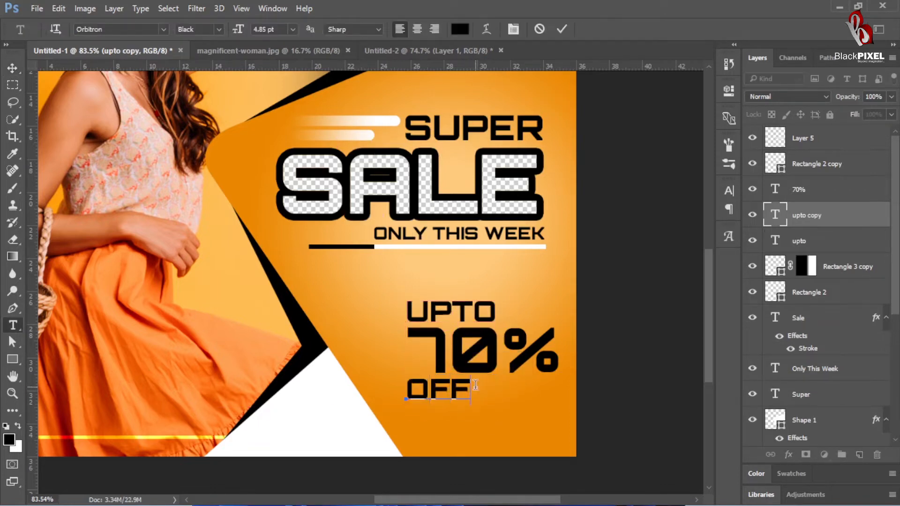
key("ctrl+Return")
key("v")
left_click_drag(454, 395, 503, 344)
Step: Move the UPTO, 70% and OFF texts together up beneath the bar, left-aligned with ONLY THIS WEEK
left_click(497, 355, "shift")
left_click(489, 316, "shift")
key("ctrl+t")
key("Return")
scroll(462, 377, "down", 5)
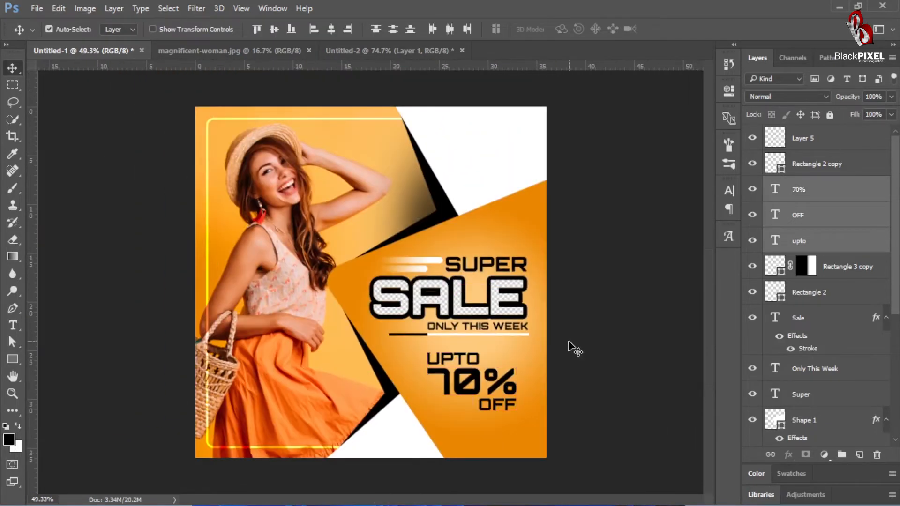
left_click(573, 347)
scroll(506, 407, "up", 3)
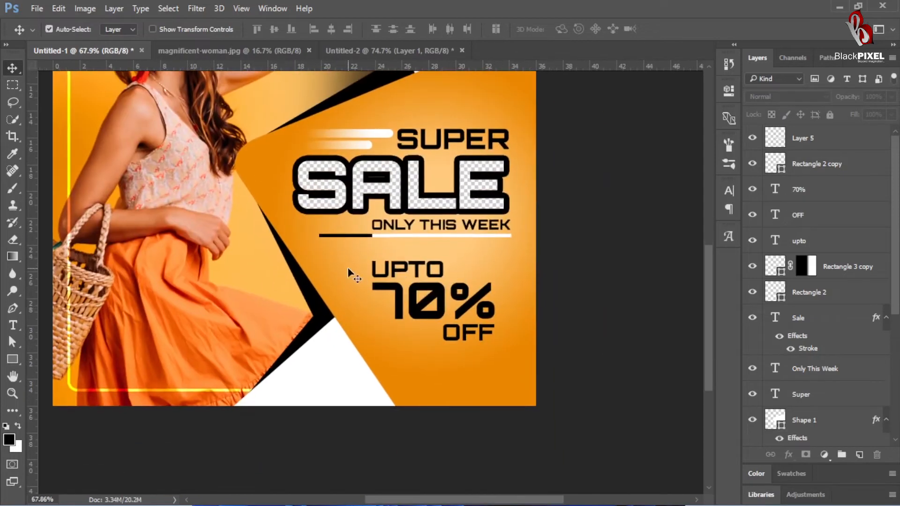
key("ctrl+v")
key("ctrl+alt+z")
key("ctrl+alt+z")
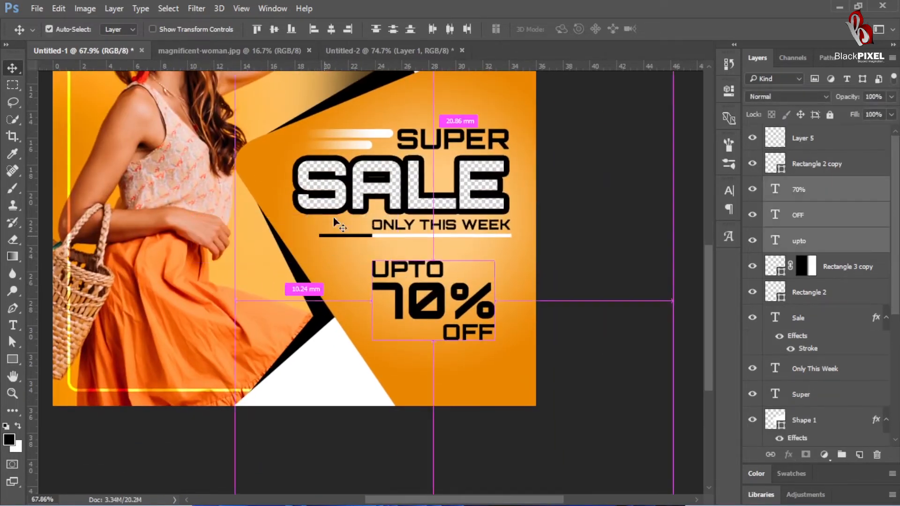
Step: Capture the checkerboard canvas of Untitled-2, paste the screenshot into Untitled-1, and position it over the 70% text
left_click(378, 51)
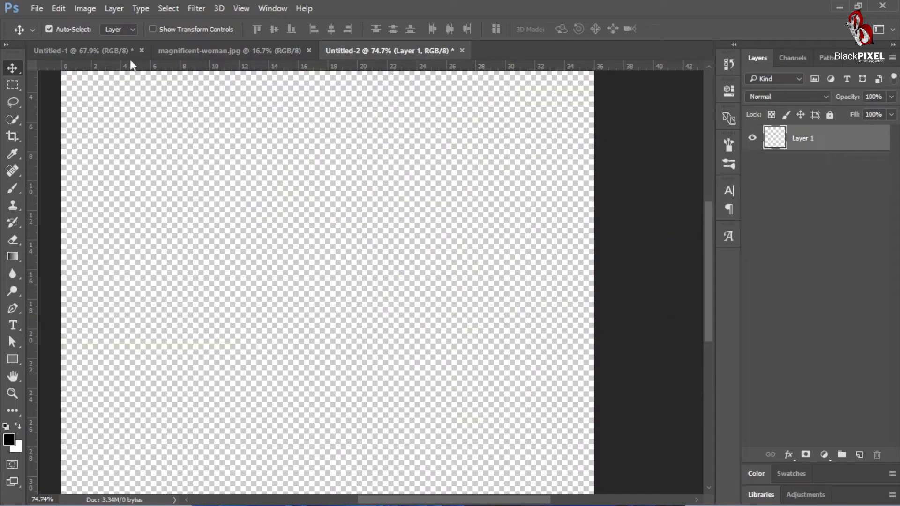
left_click(122, 47)
key("ctrl+v")
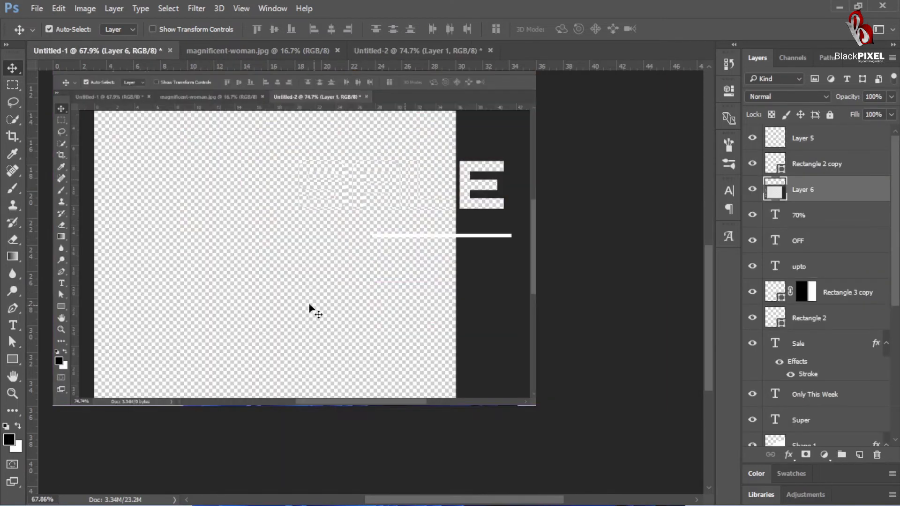
left_click_drag(323, 307, 479, 321)
Step: Copy the checkerboard inside the 70% text's outline to a new layer, and delete the pasted screenshot layer
left_click(776, 216, "ctrl")
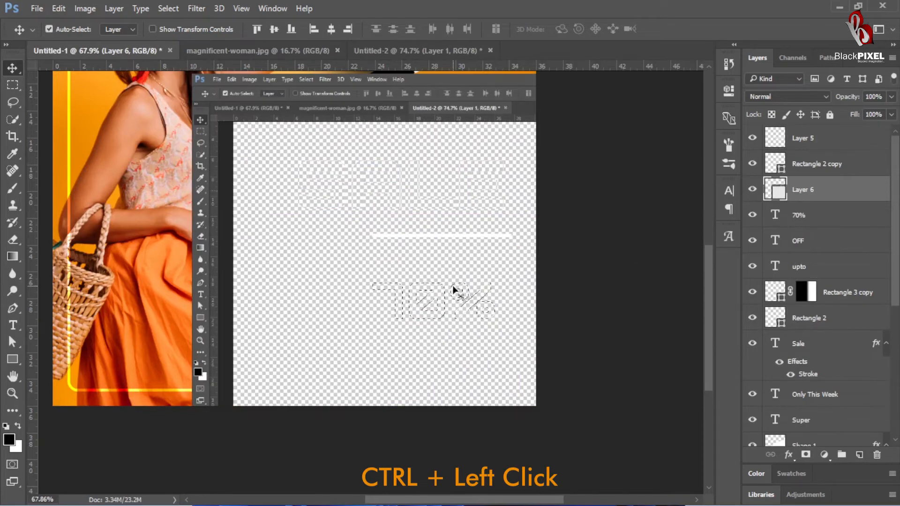
key("ctrl+j")
left_click(349, 347)
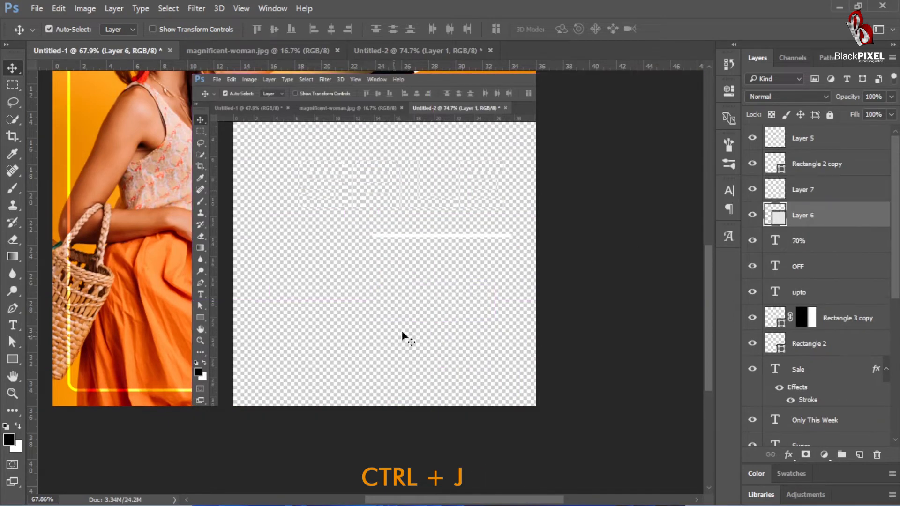
key("Delete")
Step: Add an outside stroke to the 70% text layer and try a black-to-white gradient as its fill
scroll(429, 319, "up", 3)
left_click_drag(429, 319, 396, 283)
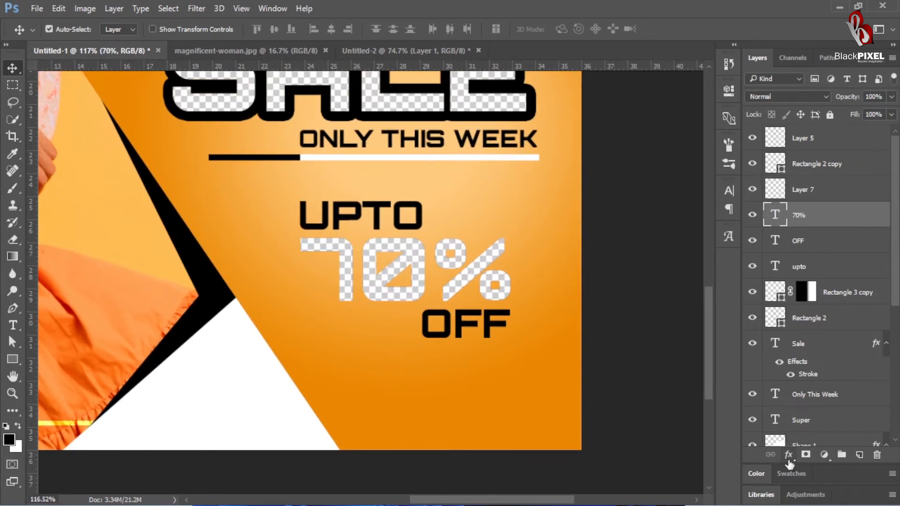
left_click(788, 455)
left_click(695, 333)
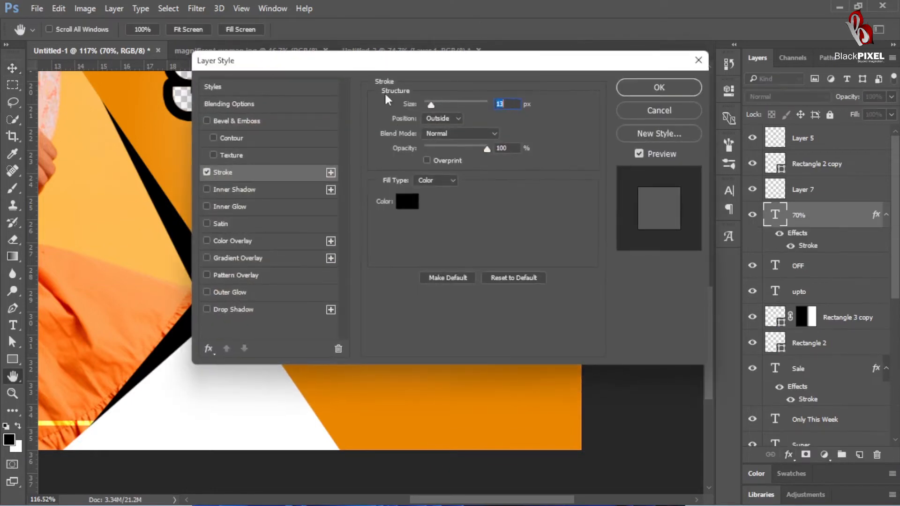
mouse_move(414, 60)
left_mouse_down()
mouse_move(780, 70)
mouse_move(776, 51)
left_mouse_up()
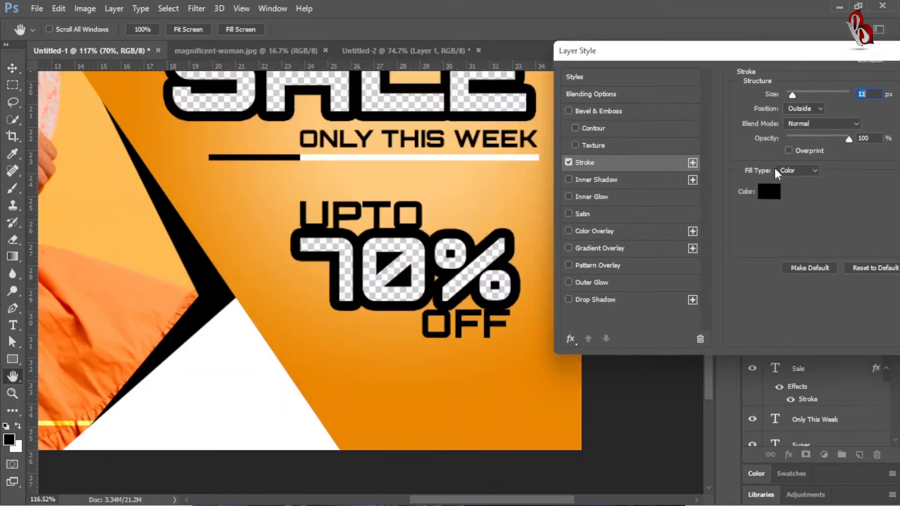
left_click(779, 171)
left_click(773, 188)
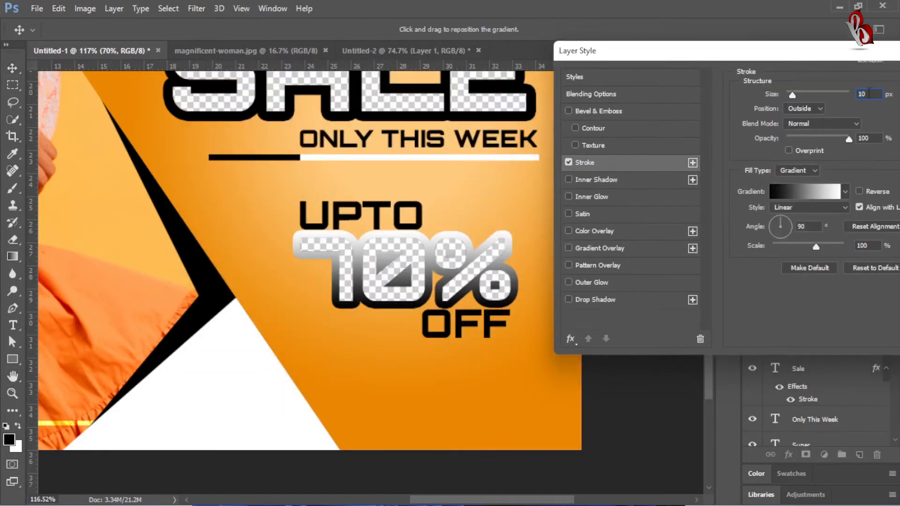
Step: Set the 70% text's stroke size to 4 px with a solid black colour fill, and apply the layer style
key("Down")
key("Down")
key("Down")
key("Down")
key("Down")
key("Down")
key("Down")
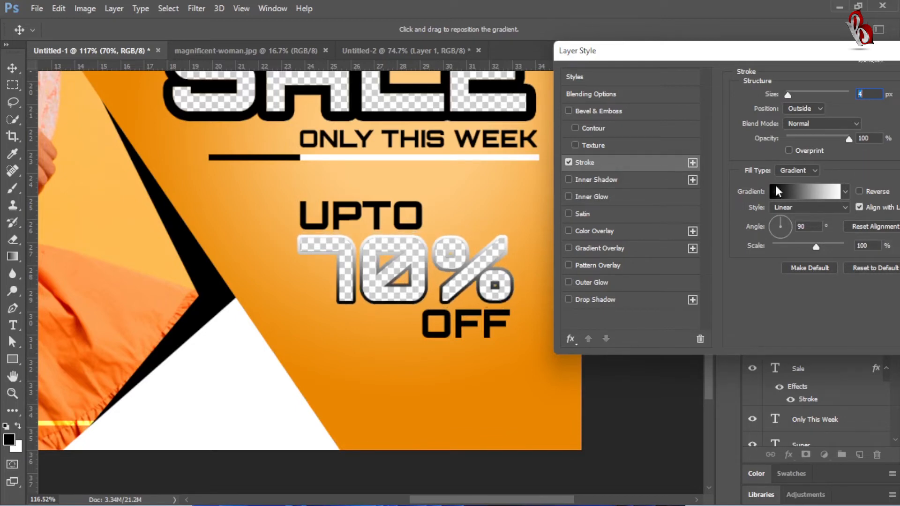
left_click(797, 171)
left_click(790, 183)
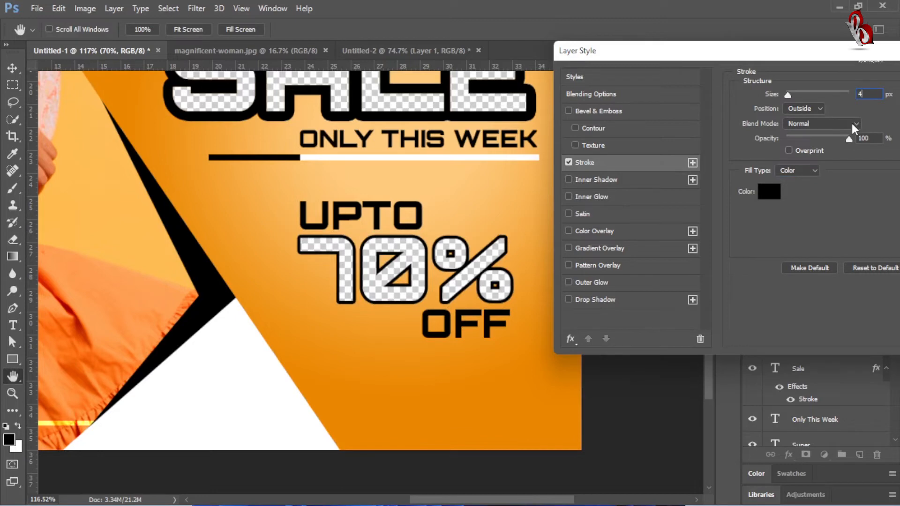
key("Return")
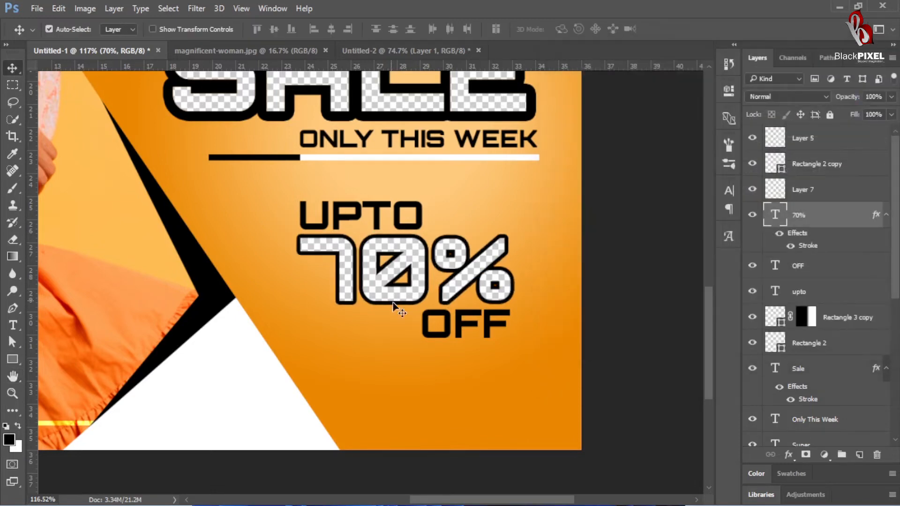
Step: Draw a white bar about 384 × 49 px below OFF, overhanging the canvas edge, round its corners to 24.5 px, and shift it slightly right
left_click_drag(403, 336, 387, 345)
left_click_drag(343, 370, 311, 323)
left_click_drag(369, 333, 486, 345)
key("u")
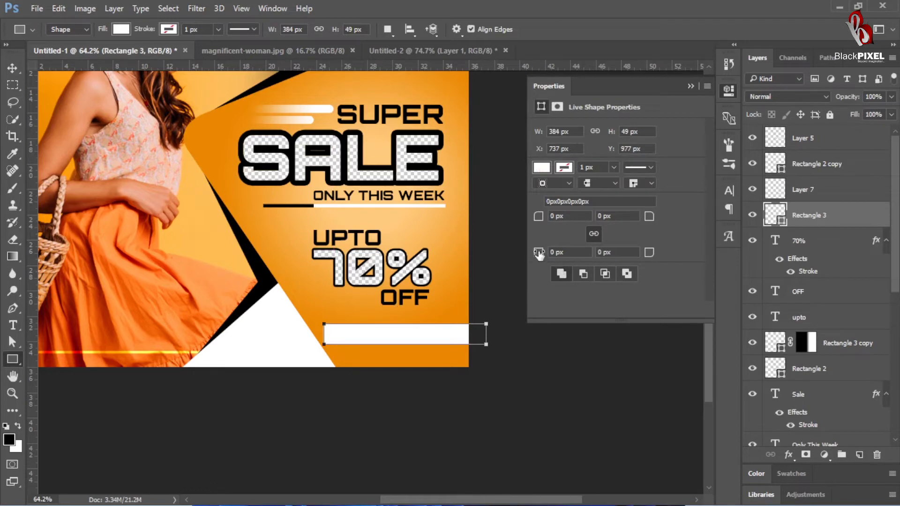
left_click_drag(539, 254, 701, 260)
left_click(13, 68)
left_click_drag(365, 337, 433, 331)
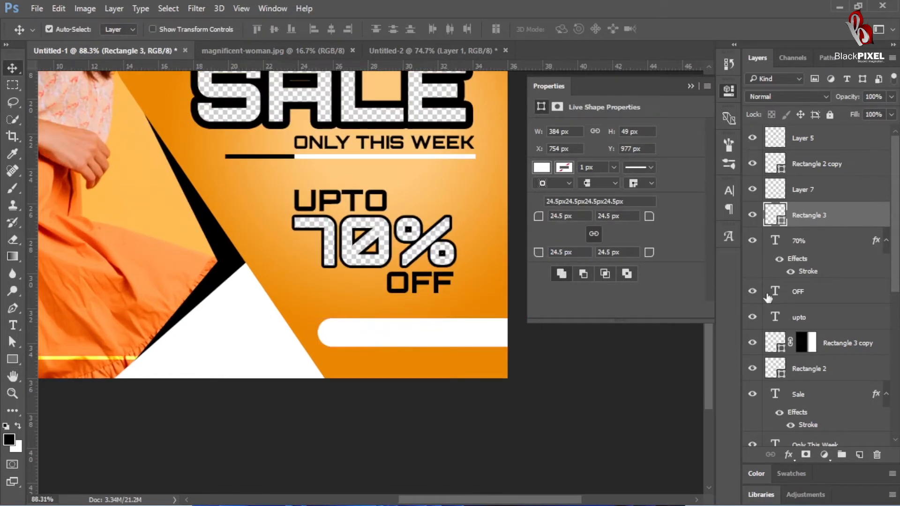
Step: Duplicate the rounded white bar, recolour the lower one black (#000000), and offset it slightly up and to the left
key("ctrl+j")
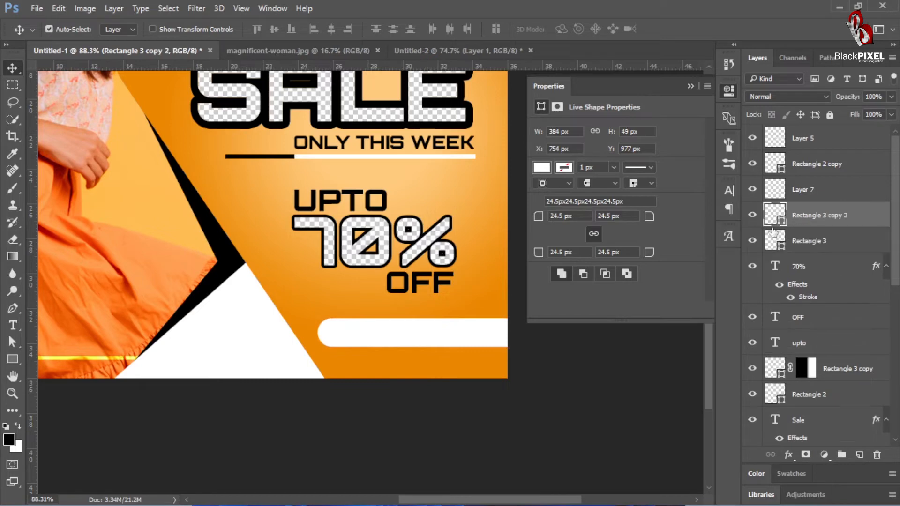
left_click(772, 247)
type("000000")
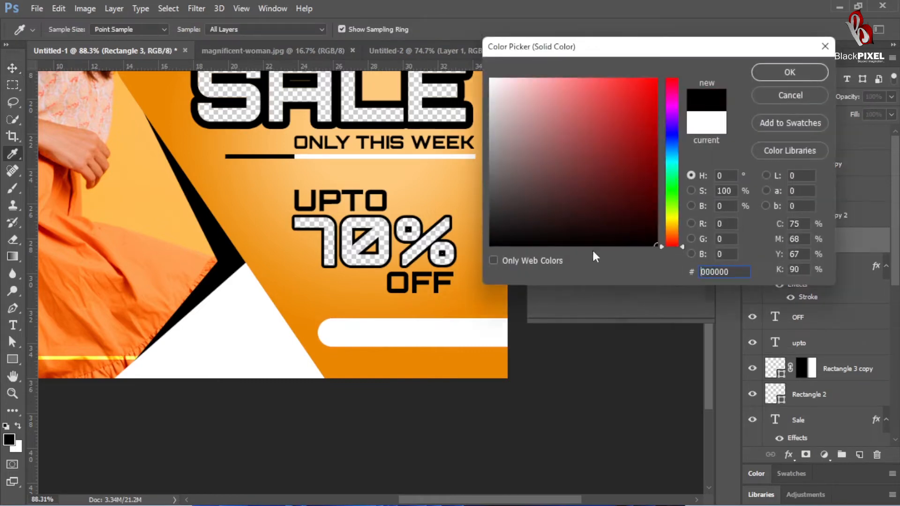
key("Return")
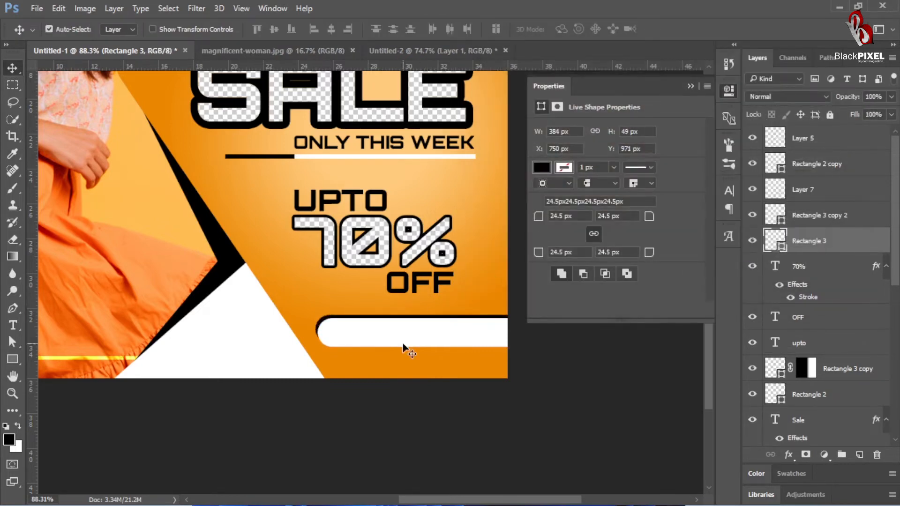
key("Up")
key("Up")
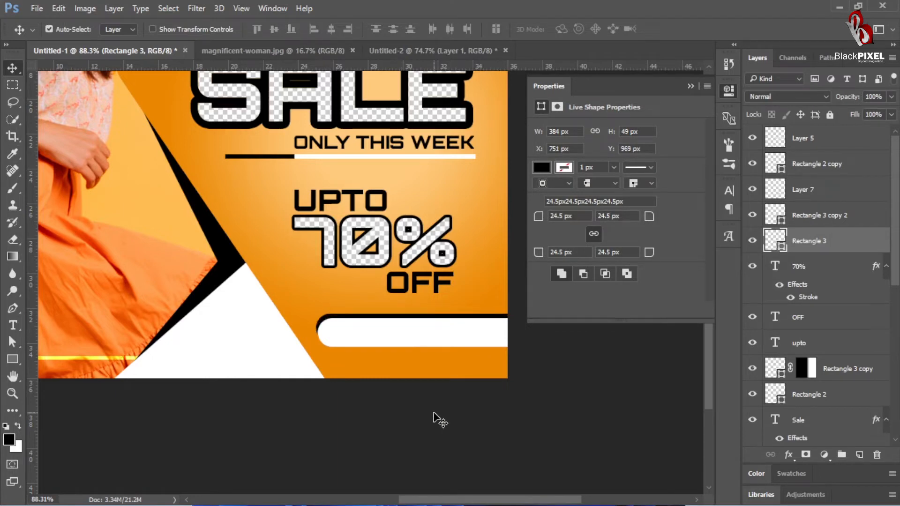
left_click(560, 386)
Step: Add the text SHOP NOW in Orbitron Black at 4 pt just above the rounded white bar
key("t")
left_click(284, 307)
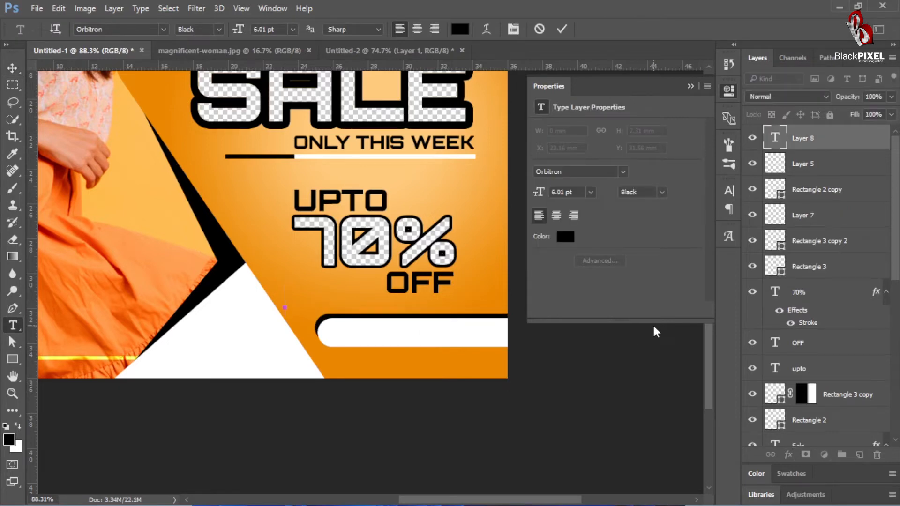
type("SHOP NOW")
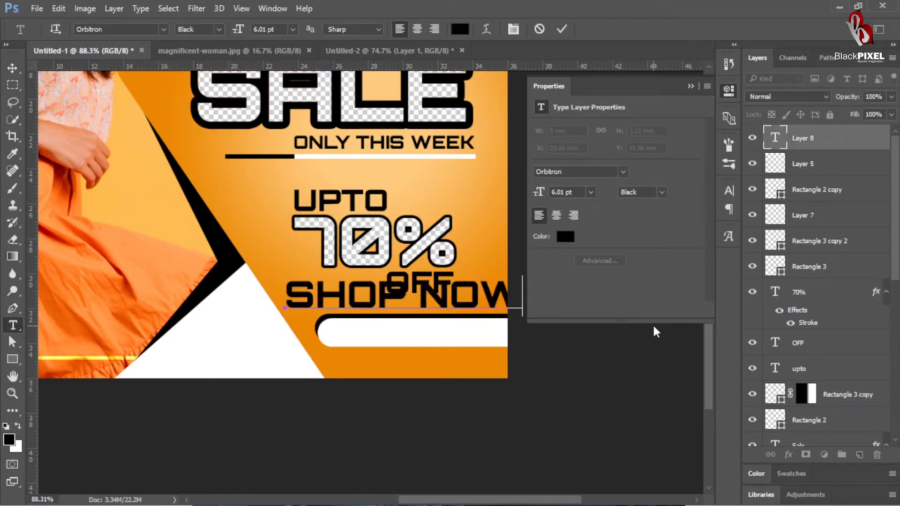
key("ctrl+a")
left_click_drag(239, 30, 283, 39)
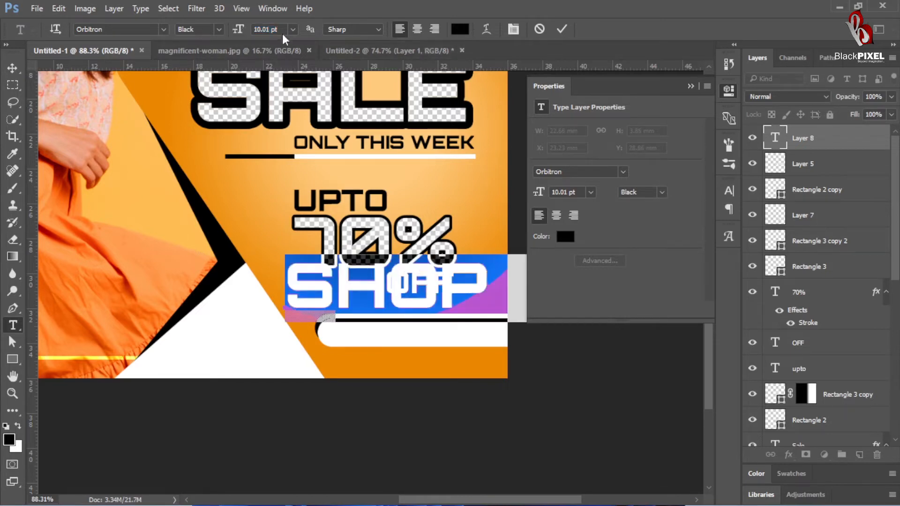
type("4")
key("Return")
key("ctrl+Return")
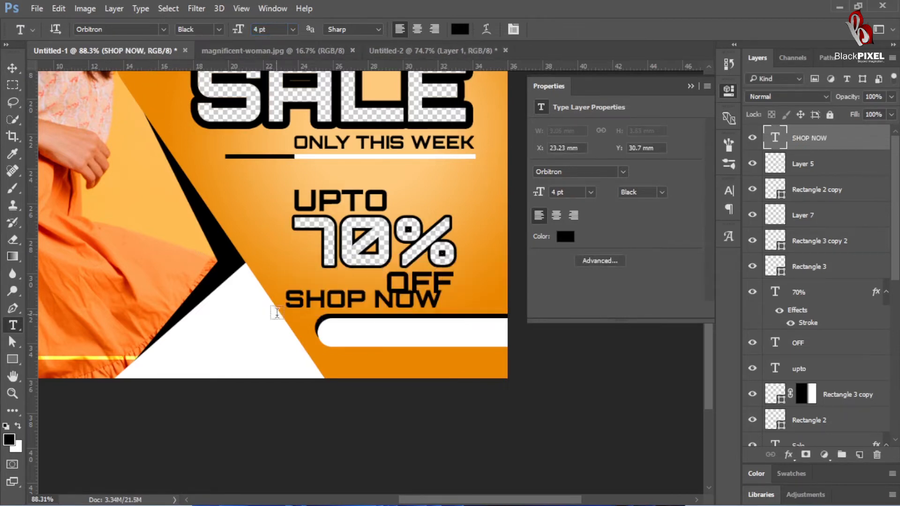
Step: Move the SHOP NOW text onto the white rounded bar, scale it down to 3.23 pt, and nudge it slightly left
key("v")
left_click_drag(331, 300, 375, 333)
key("ctrl+t")
left_click_drag(488, 317, 471, 321)
key("Return")
key("Left")
key("Left")
key("Left")
key("Left")
key("Left")
key("Left")
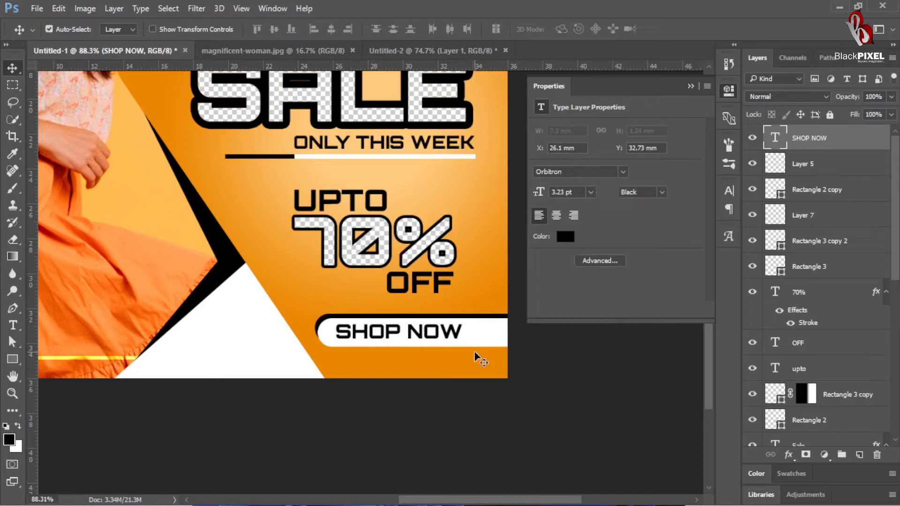
Step: Draw a right-pointing chevron custom shape about 27 × 29 px just after SHOP NOW on the white bar
right_click(12, 359)
left_click(64, 421)
right_click(370, 68)
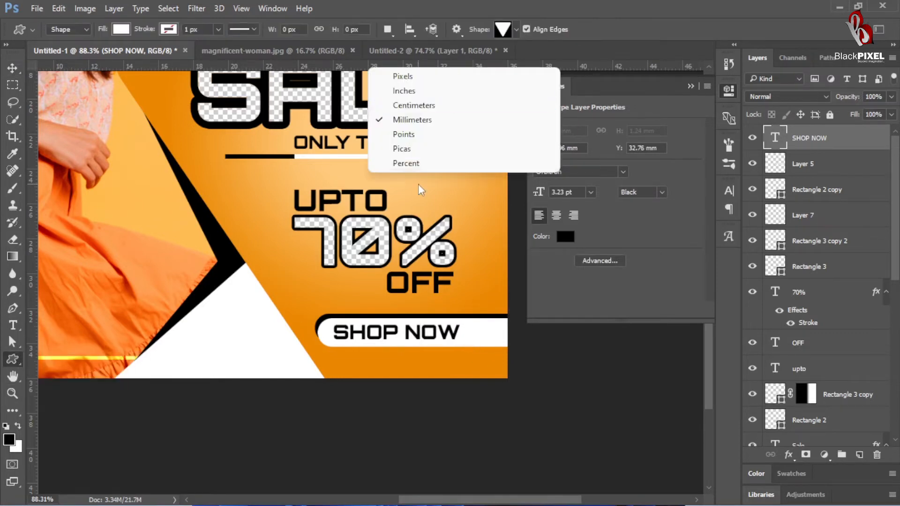
right_click(369, 211)
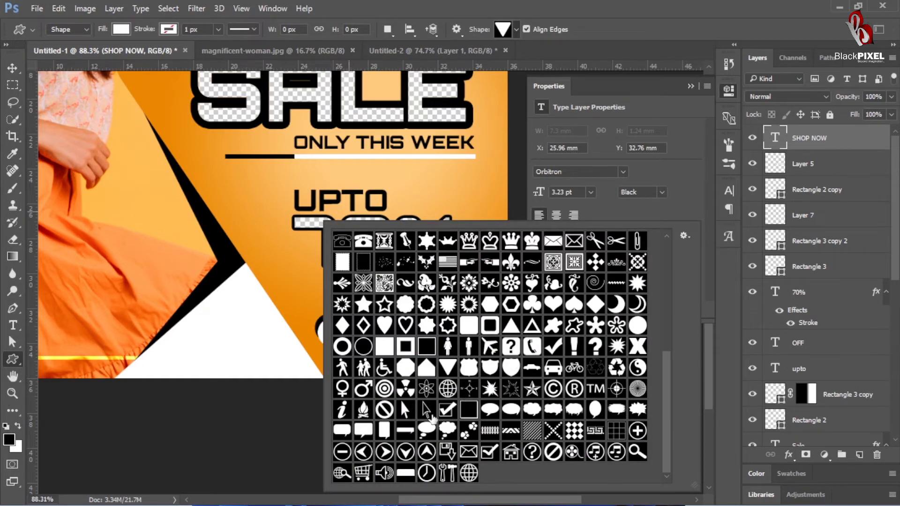
scroll(432, 418, "up", 5)
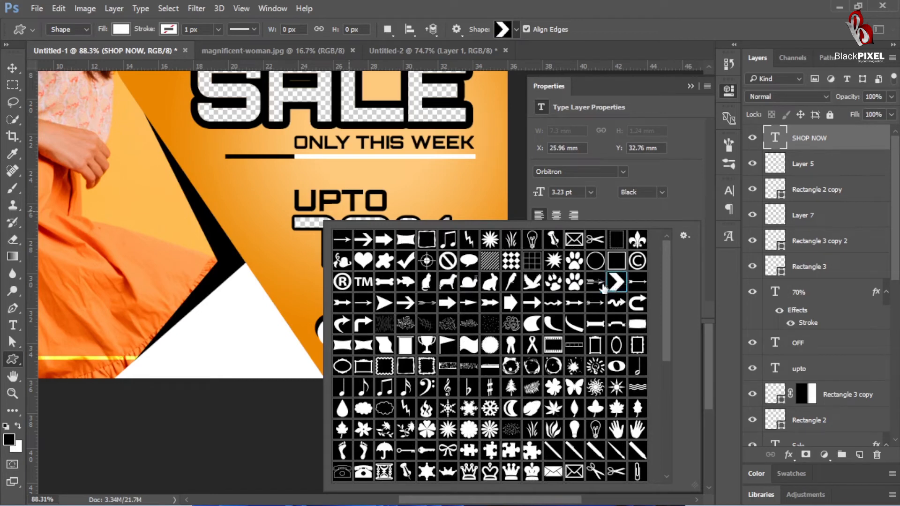
left_click(234, 355)
left_click(488, 219)
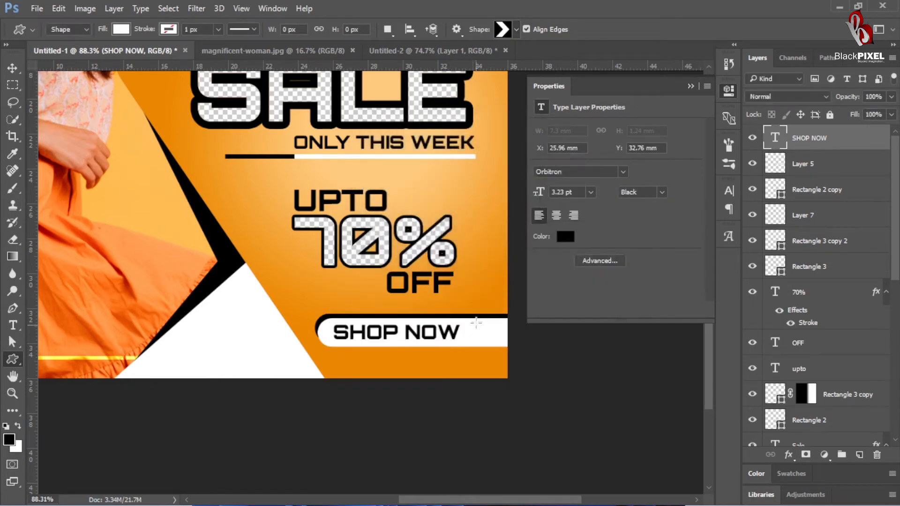
mouse_move(471, 319)
left_mouse_down()
mouse_move(462, 345)
mouse_move(460, 337)
mouse_move(478, 333)
left_mouse_up()
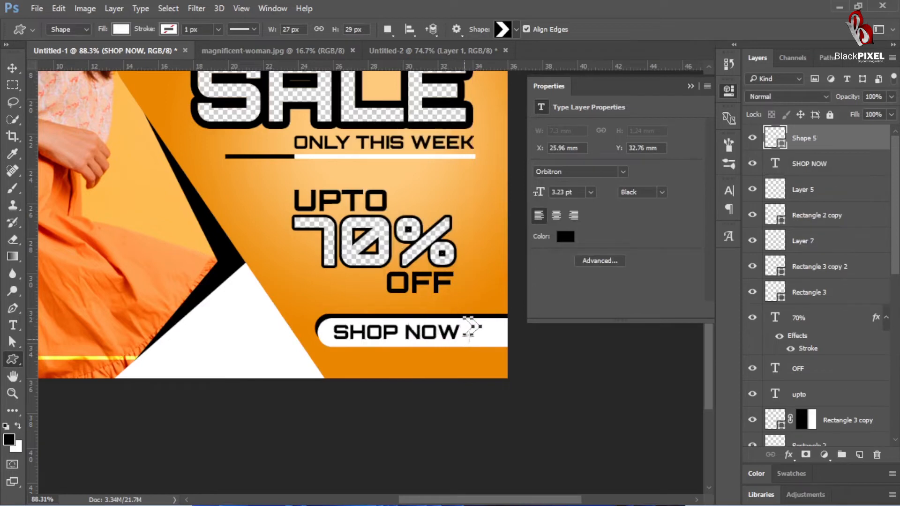
Step: Recolour the chevron beside SHOP NOW black
left_click(121, 30)
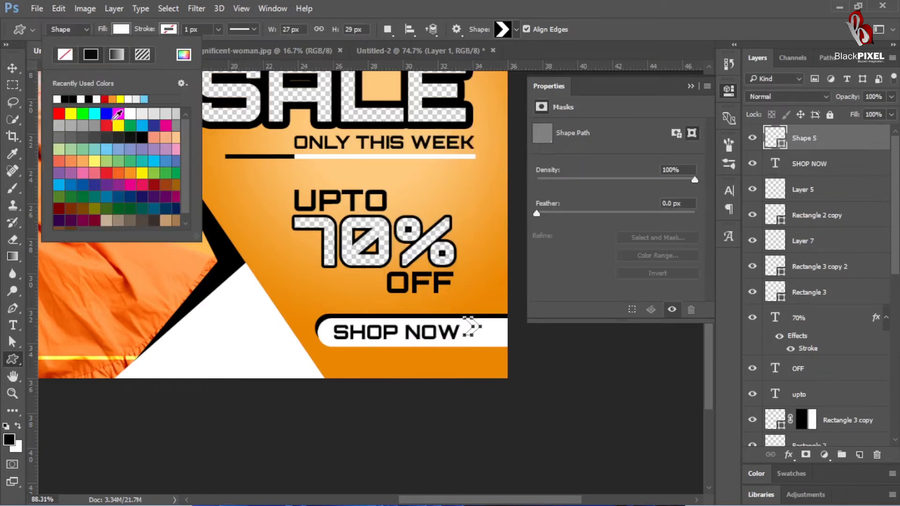
left_click(12, 70)
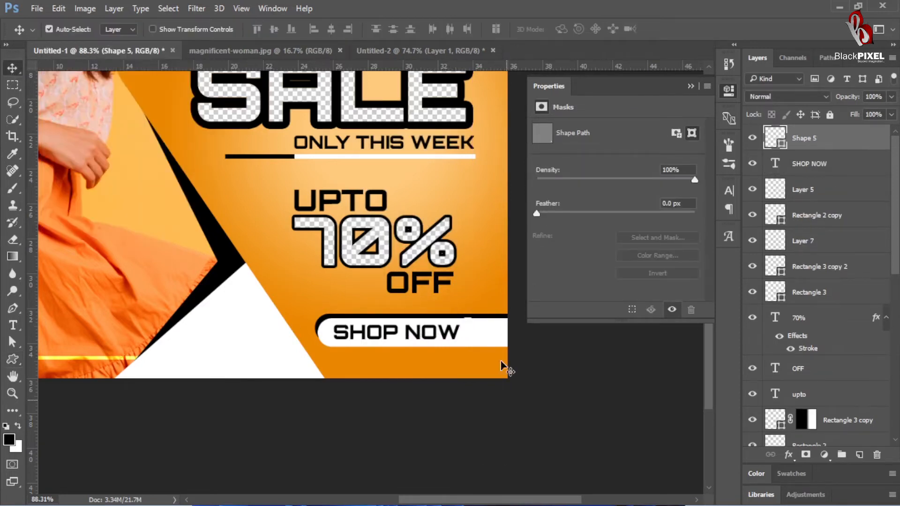
double_click(774, 137)
left_click(581, 237)
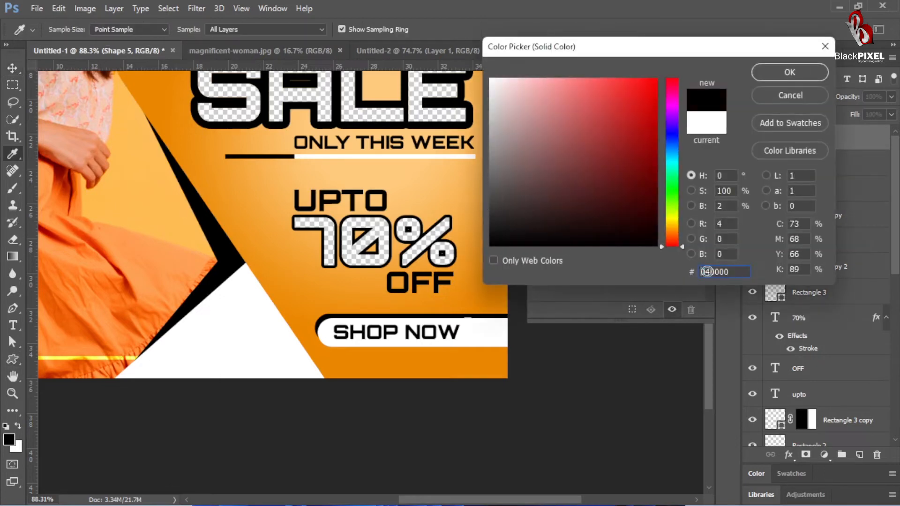
key("Return")
Step: Nudge the chevron down and to the right until it lines up with the SHOP NOW text
key("Down")
key("Down")
key("Down")
key("Down")
key("Down")
key("Down")
key("Down")
key("Down")
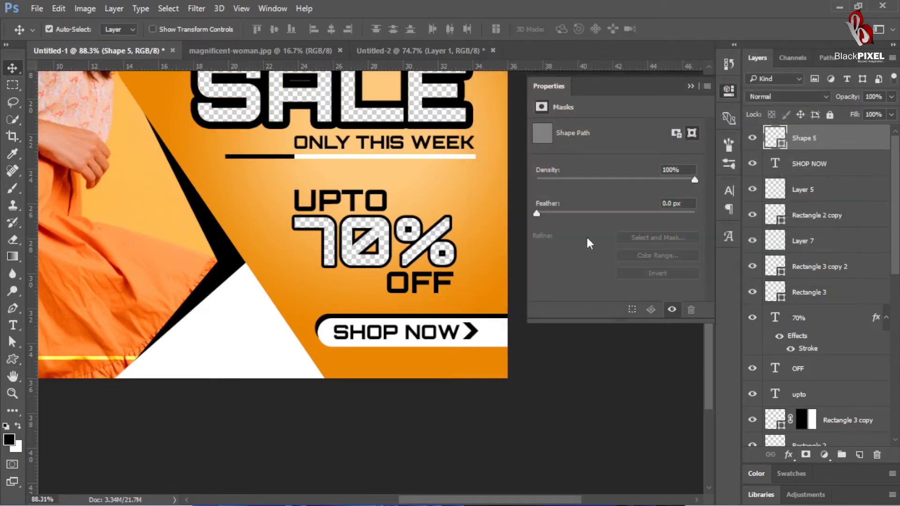
key("Right")
key("Right")
key("Right")
key("Right")
key("Right")
key("Right")
key("Right")
key("Right")
key("Right")
key("Right")
key("Right")
key("Down")
key("Right")
key("Left")
left_click(550, 86)
Step: Add the centred two-line text YOUR BRAND in Orbitron Black at 4 pt in the upper white area, with tight line spacing
left_click_drag(452, 235, 339, 311)
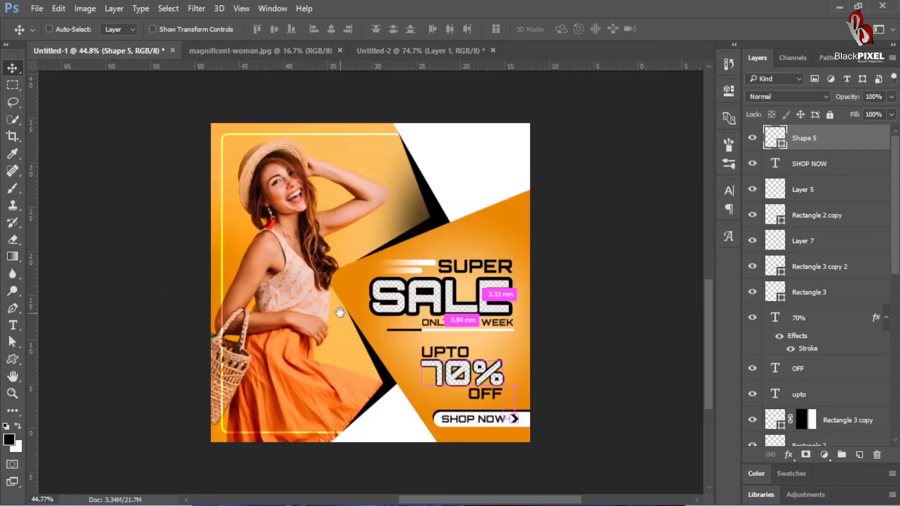
left_click_drag(480, 154, 506, 147)
key("t")
left_click(477, 136)
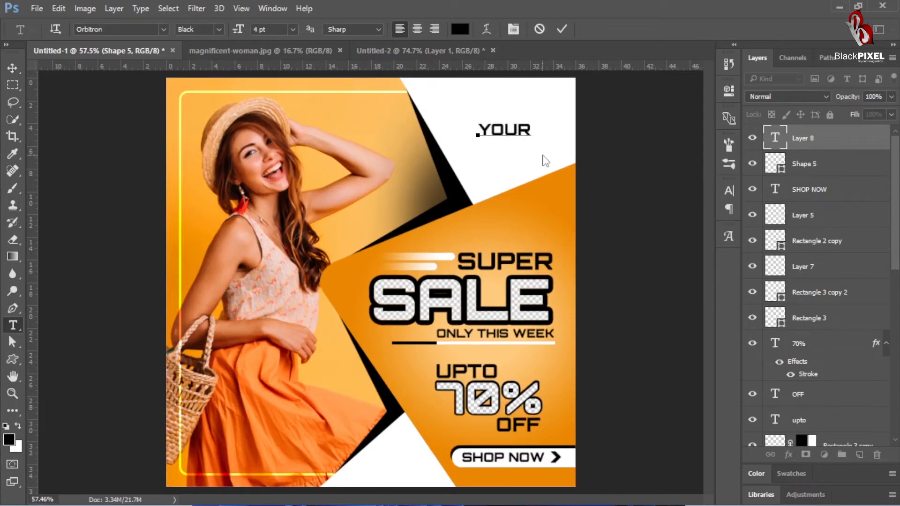
key("ctrl+a")
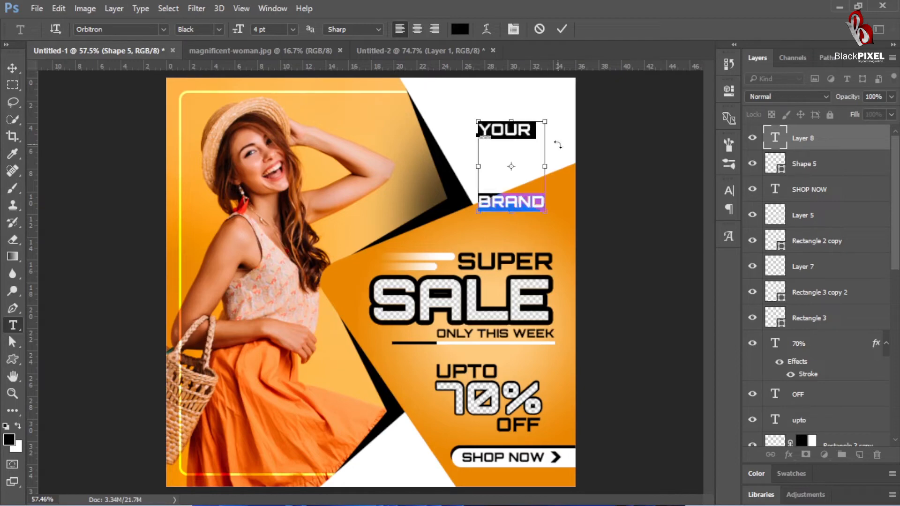
key("ctrl+shift+c")
key("alt+Up")
key("alt+Up")
key("alt+Up")
key("alt+Up")
key("alt+Up")
key("alt+Up")
key("alt+Up")
key("alt+Up")
key("alt+Up")
key("alt+Up")
key("alt+Up")
key("alt+Up")
key("alt+Up")
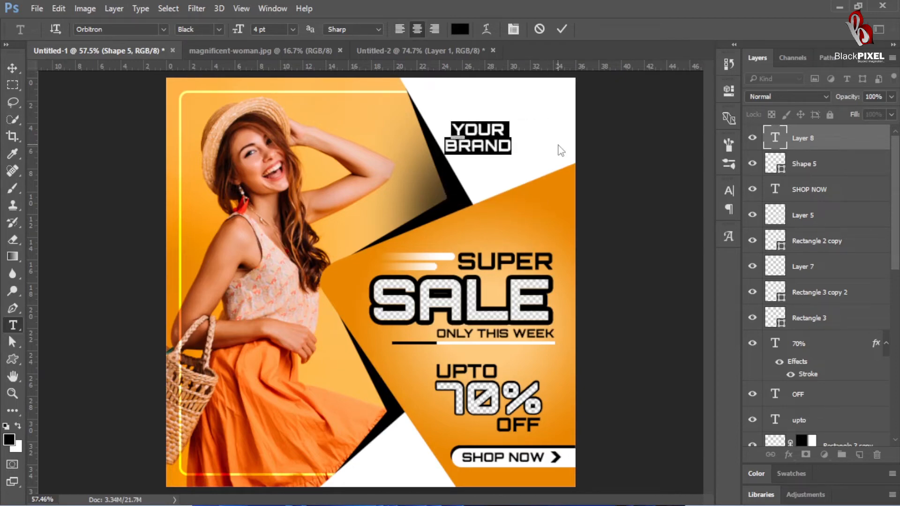
Step: Enlarge the word BRAND to 6 pt, keeping YOUR smaller above it, and commit the text
double_click(458, 145)
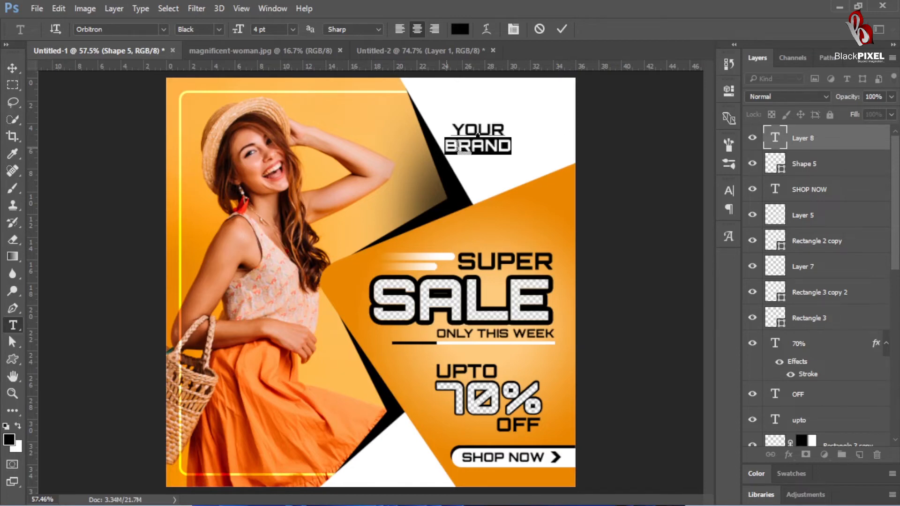
key("ctrl+shift+period")
key("ctrl+shift+period")
key("ctrl+shift+period")
key("ctrl+shift+period")
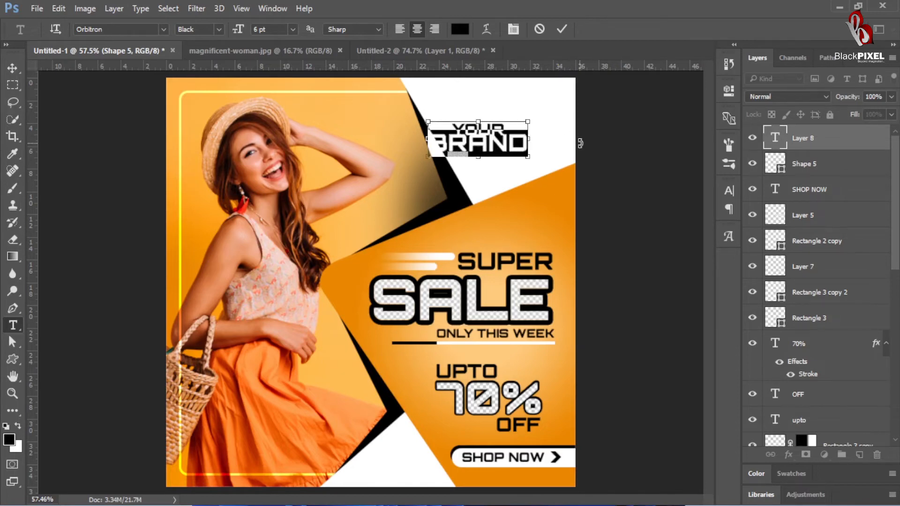
key("ctrl+Return")
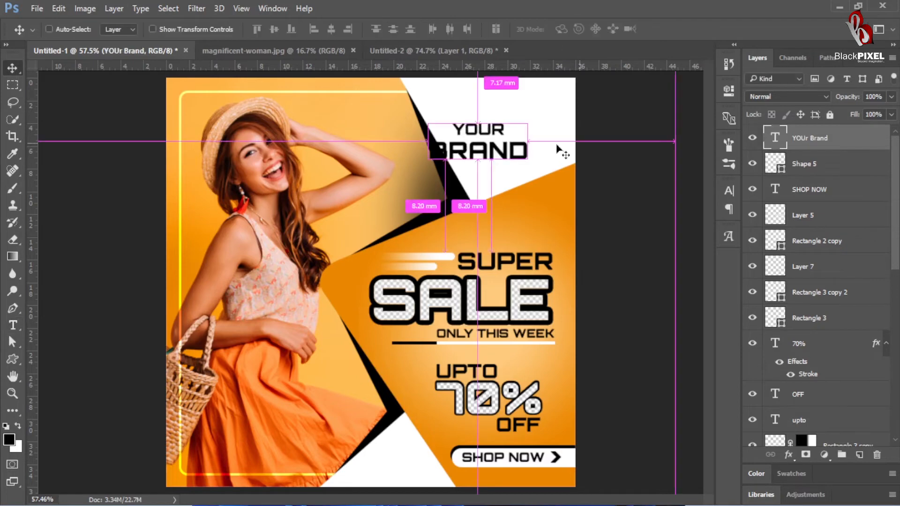
Step: Scale the YOUR BRAND text to 72.60% and position it inside the upper white triangle
key("ctrl+t")
left_click_drag(439, 172, 466, 160)
left_click_drag(517, 142, 530, 134)
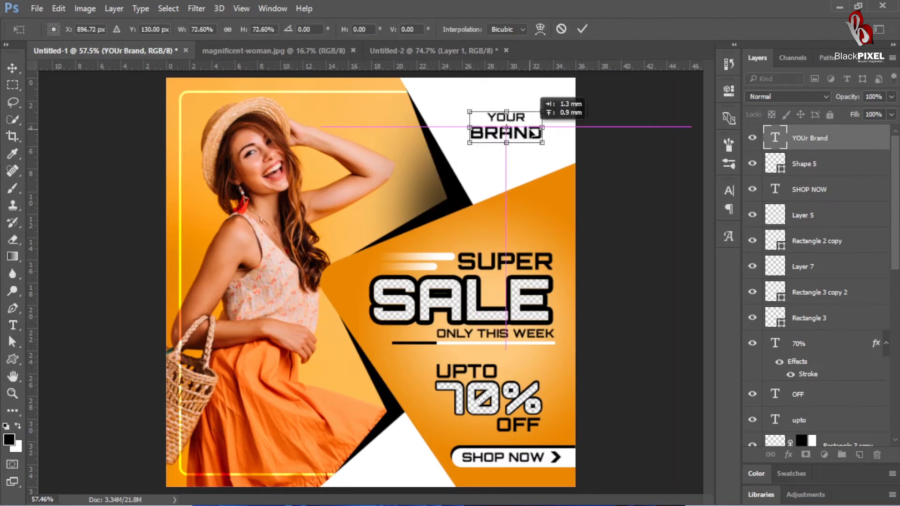
key("Return")
key("t")
key("v")
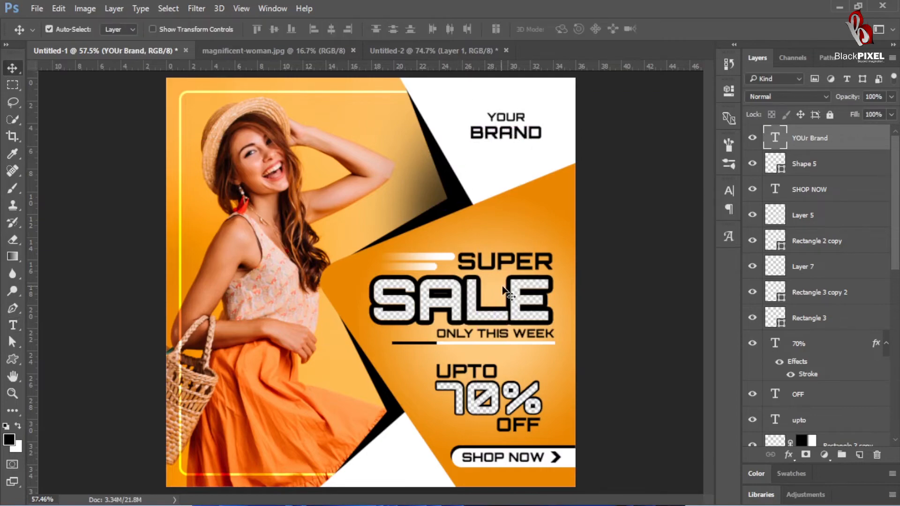
Step: Examine the lower part of the poster up close, around the skirt, yellow frame line and black edge
key("ctrl+minus")
left_click_drag(432, 378, 364, 248)
right_click(445, 298)
left_click(466, 322)
scroll(331, 378, "down", 3)
left_click_drag(273, 332, 440, 272)
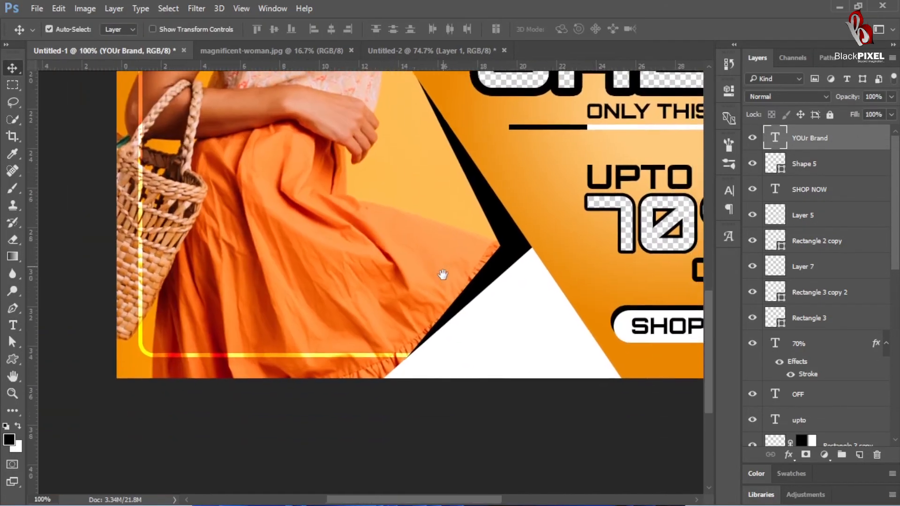
right_click(422, 313)
left_click(464, 317)
left_click_drag(382, 349, 397, 350)
left_click_drag(397, 352, 446, 220)
Step: Draw a rectangle about 430 × 155 px over the poster's lower-left corner, overhanging the canvas's left edge
right_click(12, 362)
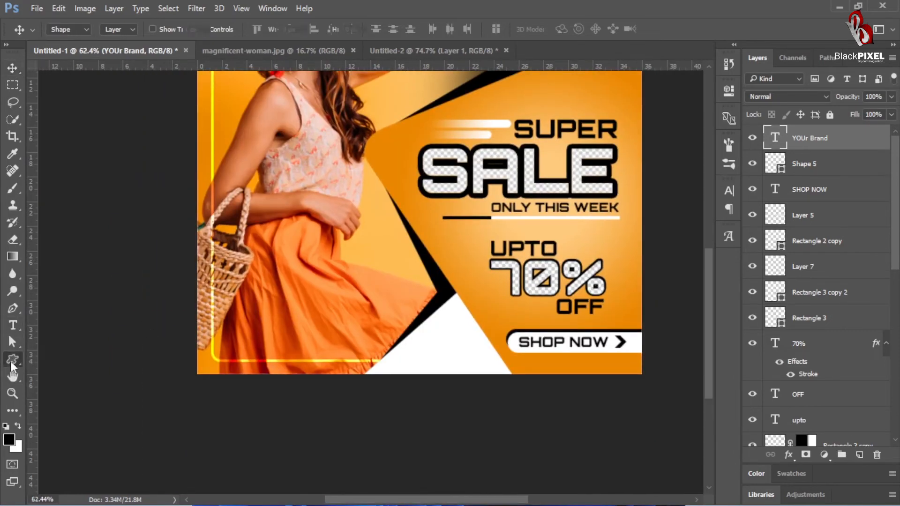
left_click(70, 361)
left_click_drag(176, 310, 354, 374)
Step: Recolour the new rectangle orange by sampling the poster's orange background
left_click(542, 168)
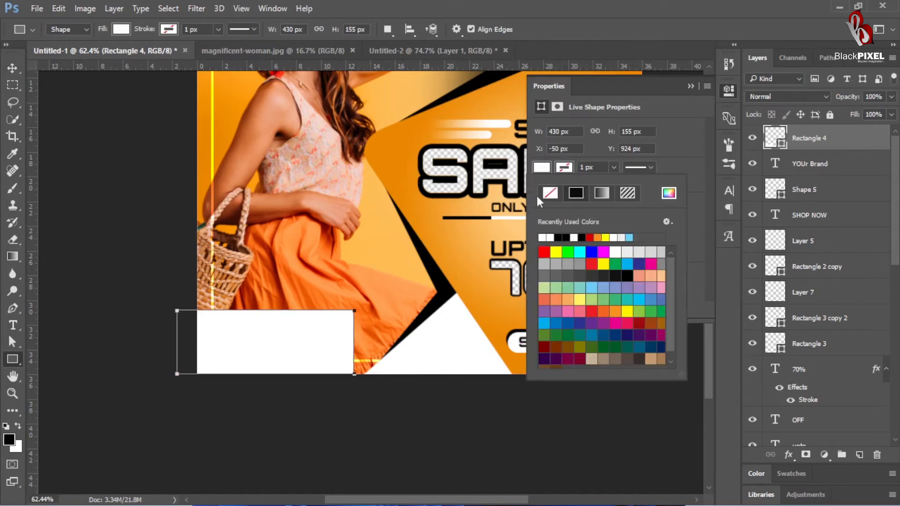
left_click(548, 88)
double_click(774, 141)
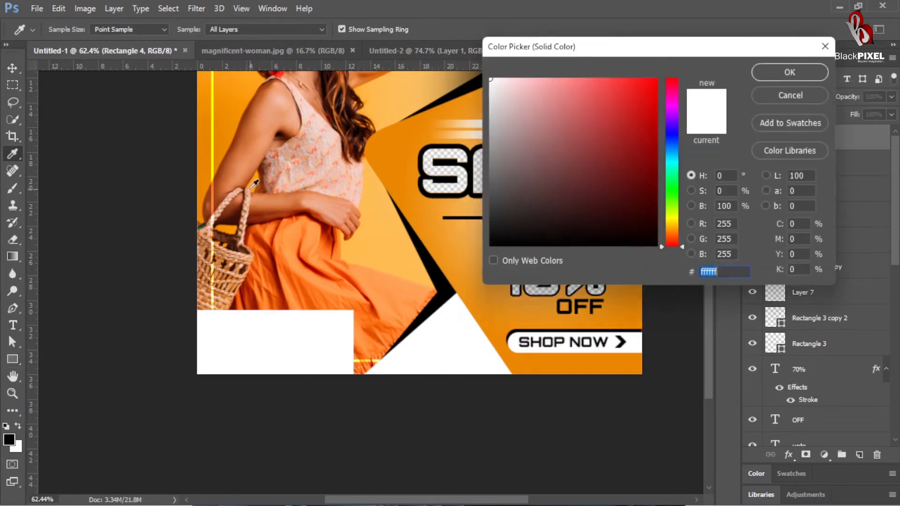
left_click(207, 192)
key("Return")
key("v")
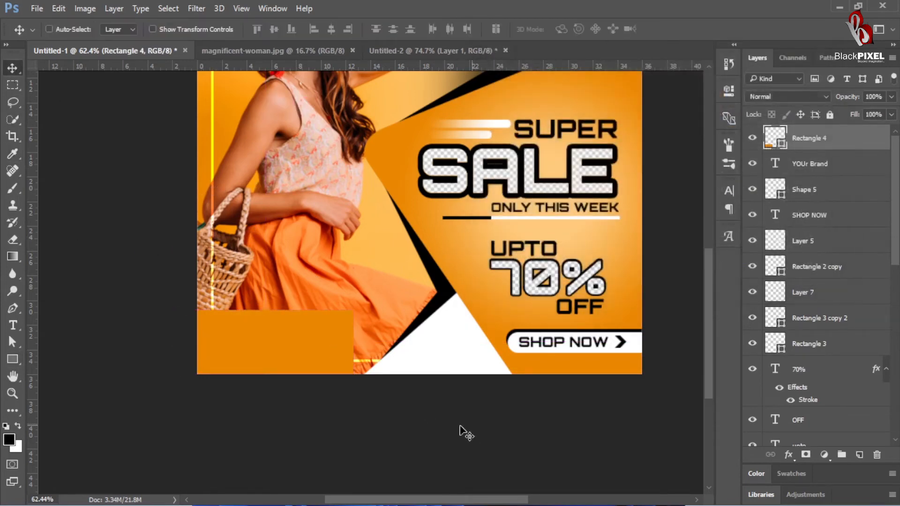
Step: Shift the orange rectangle down, stretch its upper-right corner outward into a slanted end of about 45°, and move the shape left
key("ctrl+t")
left_click_drag(297, 345, 296, 353)
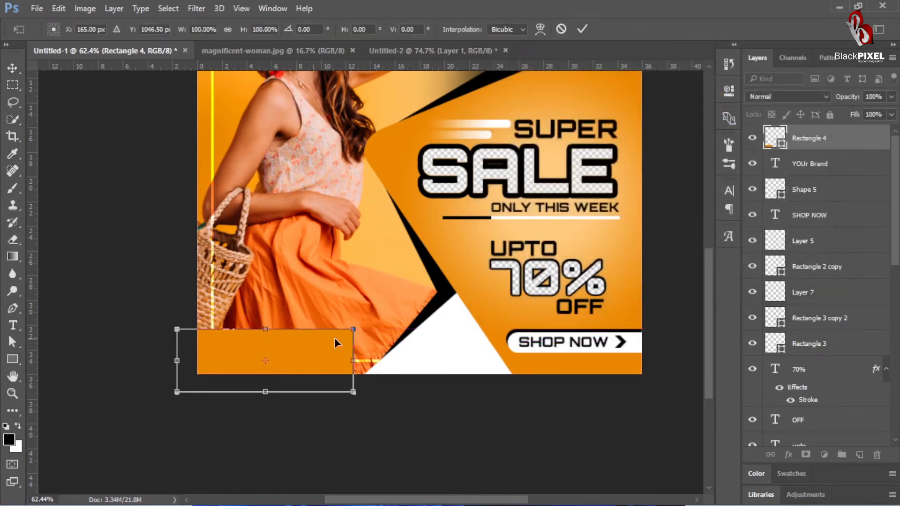
left_click_drag(355, 330, 417, 338)
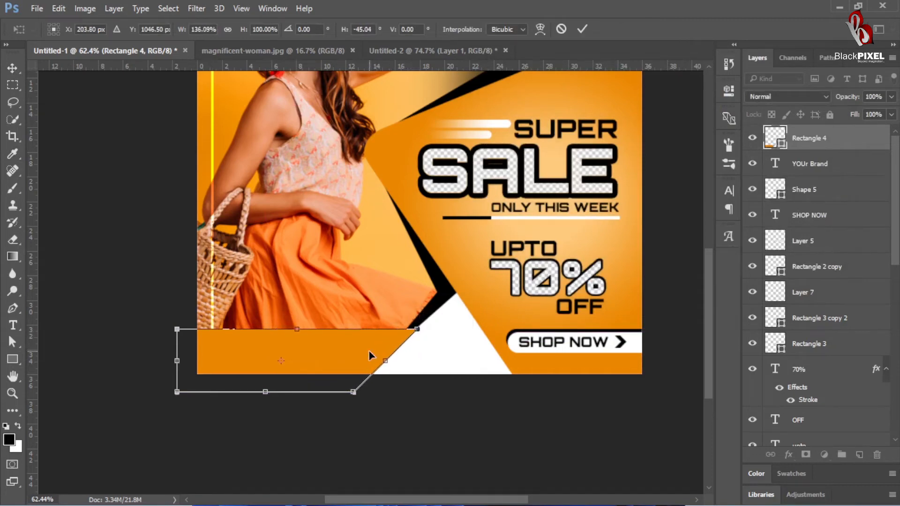
key("Return")
left_click_drag(378, 366, 367, 365)
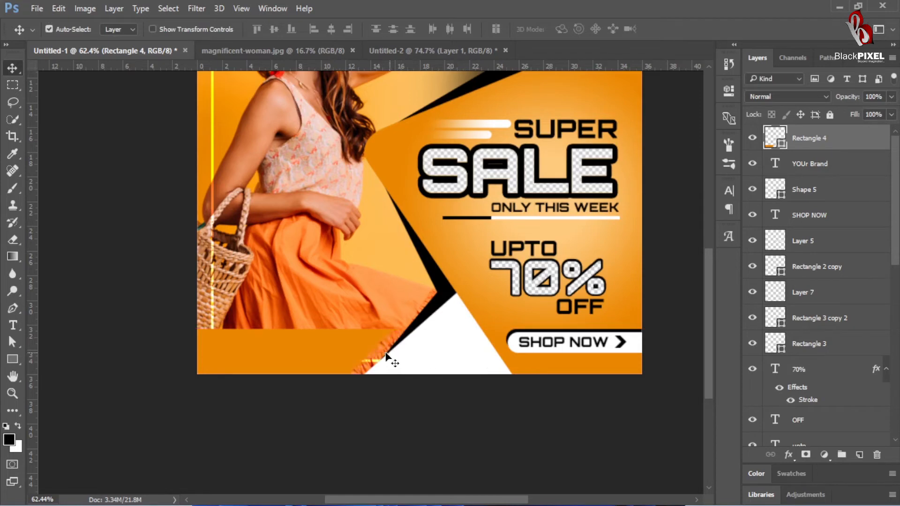
Step: Duplicate the slanted orange shape and turn the lower one into a black border offset slightly up and to the right
left_click_drag(346, 357, 348, 357)
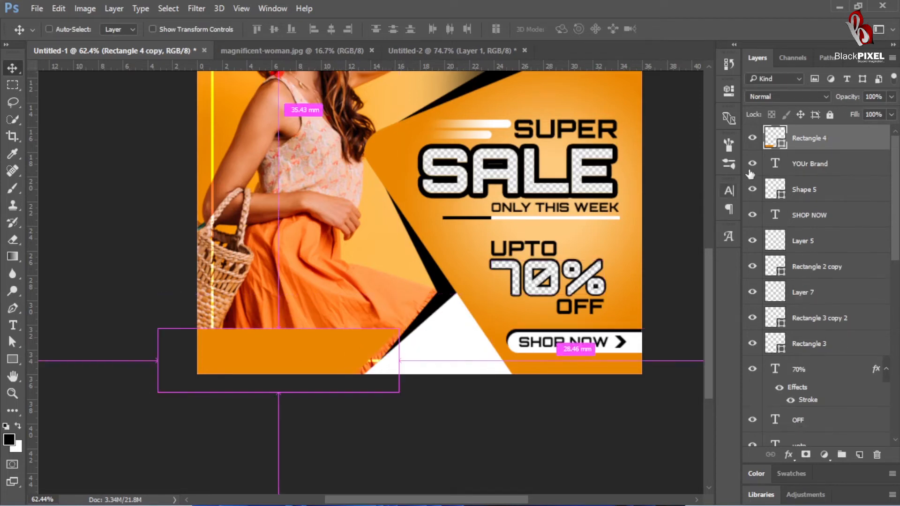
key("ctrl+z")
key("ctrl+j")
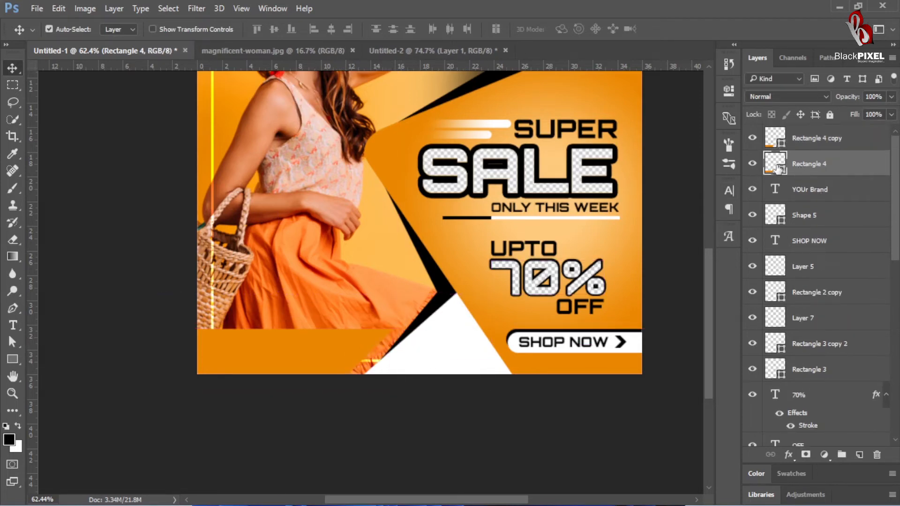
double_click(774, 137)
left_click_drag(605, 179, 660, 246)
key("Return")
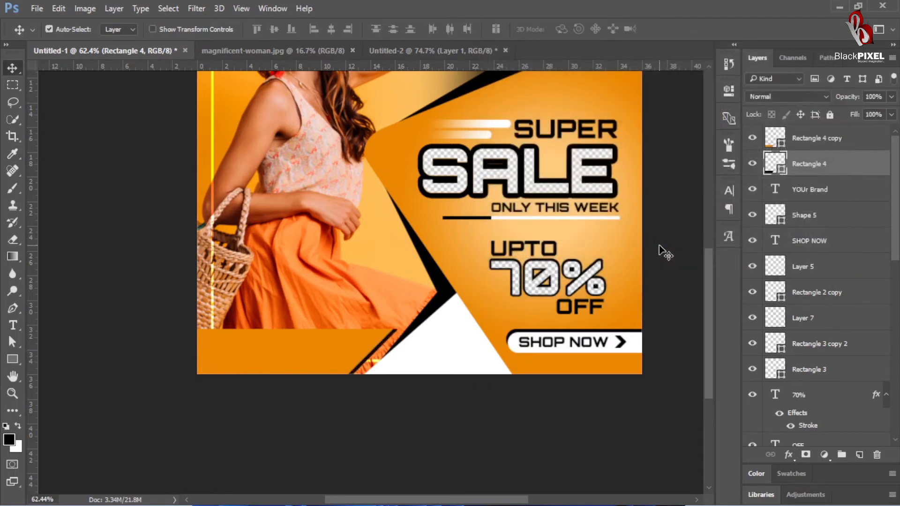
key("shift+Up")
key("shift+Right")
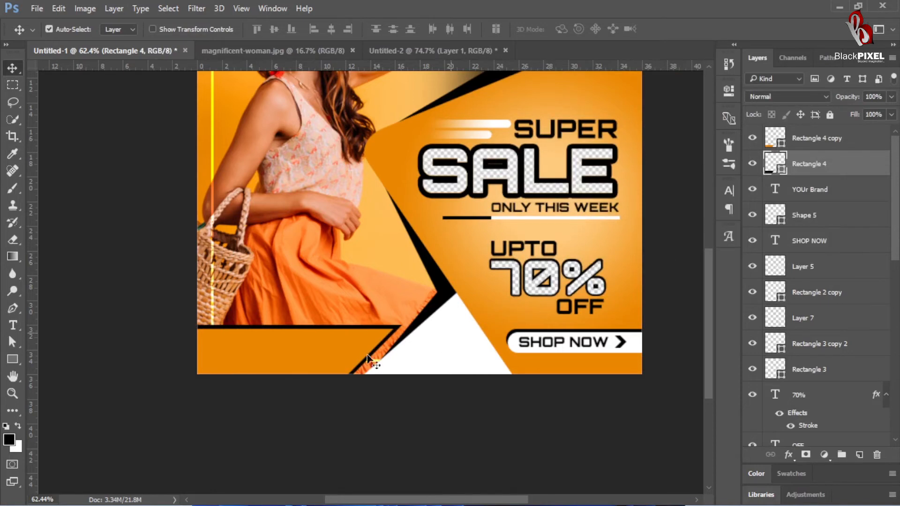
Step: Open preview.jpg from the hexagons folder and bring its hexagon pattern into the poster, just above the Shape 1 layer
left_click_drag(436, 328, 401, 359)
left_click_drag(441, 322, 462, 301)
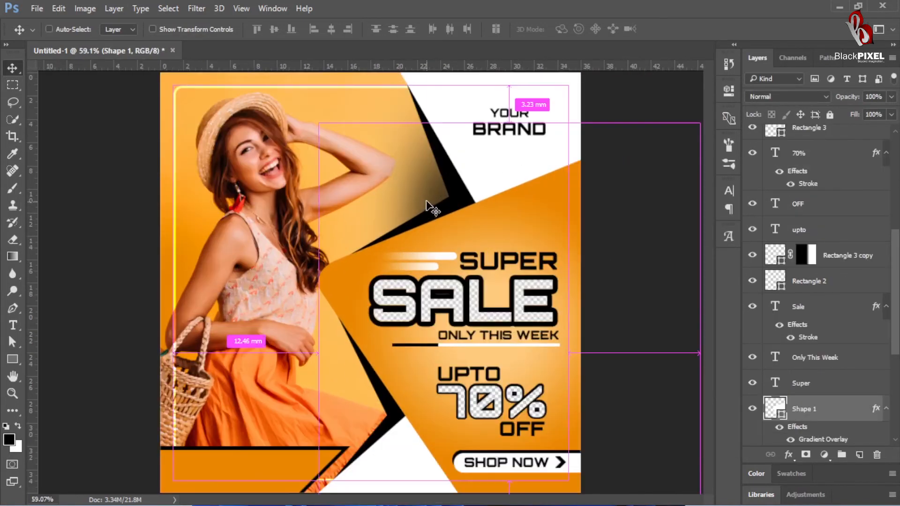
key("ctrl+o")
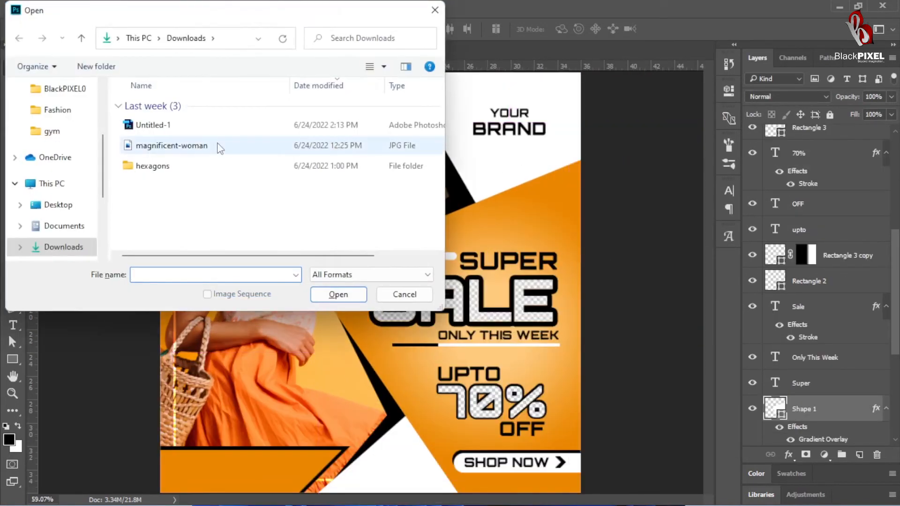
double_click(181, 166)
double_click(165, 136)
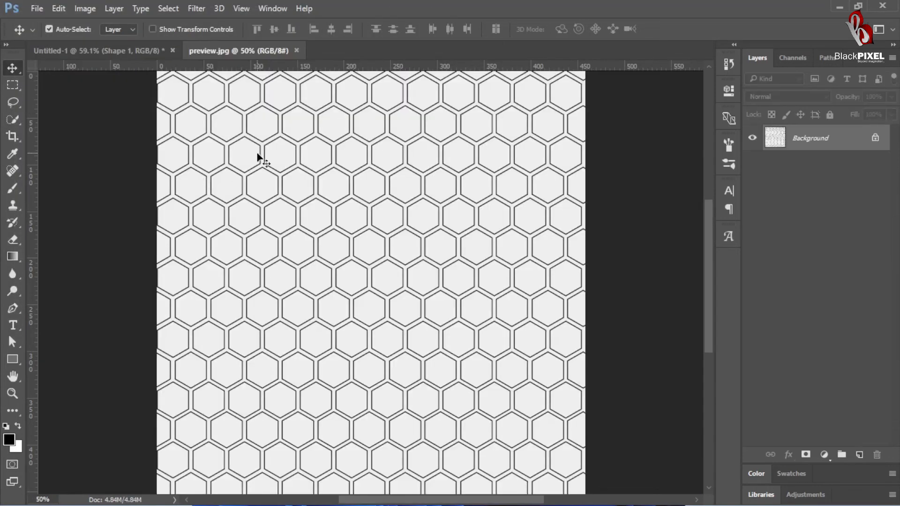
left_click_drag(258, 154, 263, 183)
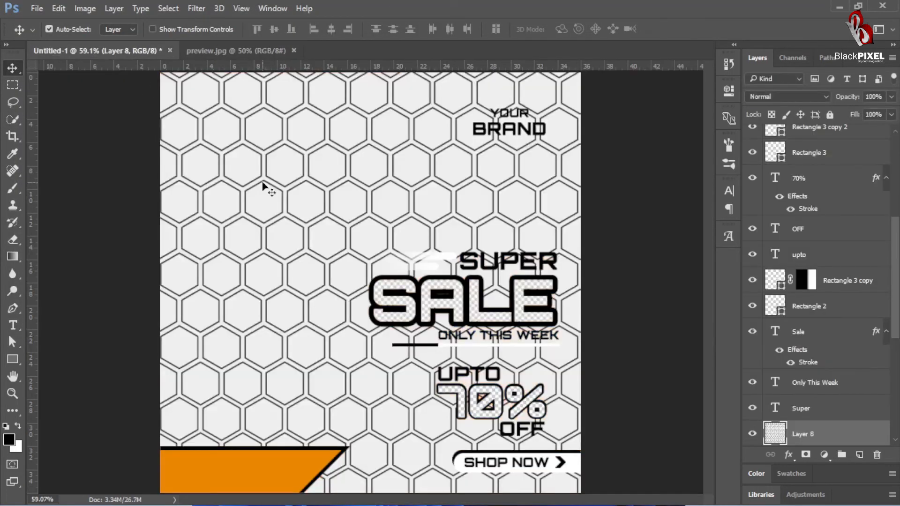
Step: Position the hexagon pattern over the whole poster, aligned to its upper-right corner and extending past the left and lower edges
left_click_drag(376, 224, 118, 247)
left_click_drag(301, 240, 625, 208)
key("ctrl+t")
key("ctrl+0")
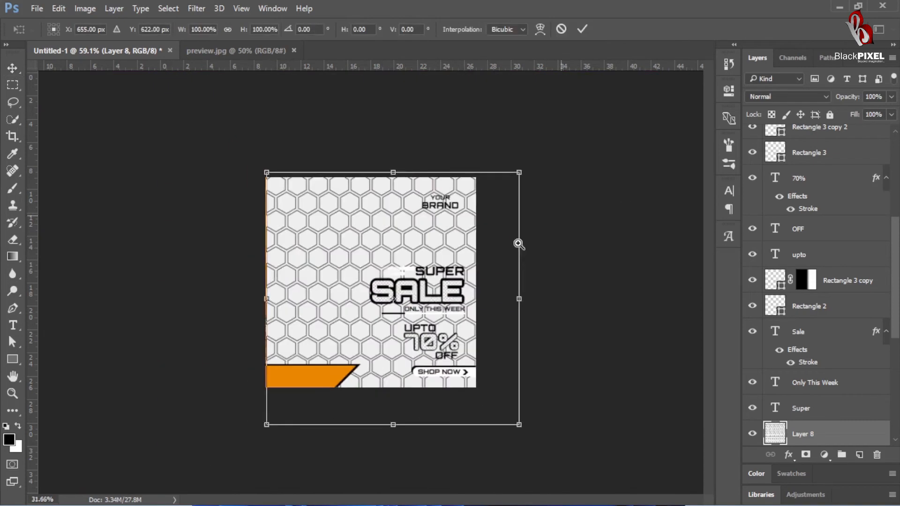
left_click_drag(434, 236, 407, 233)
key("Return")
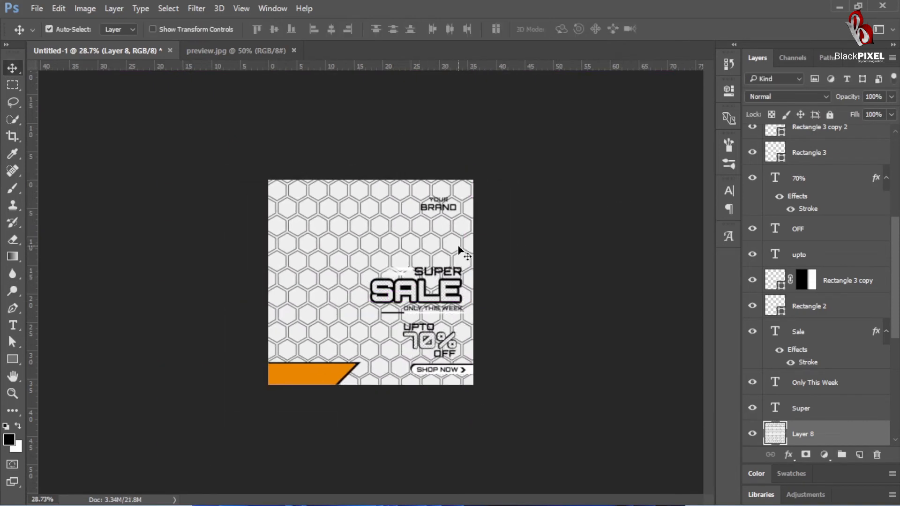
Step: Load the Shape 1 outline as a selection and copy the hexagon pattern inside it to a new layer
scroll(755, 249, "up", 4)
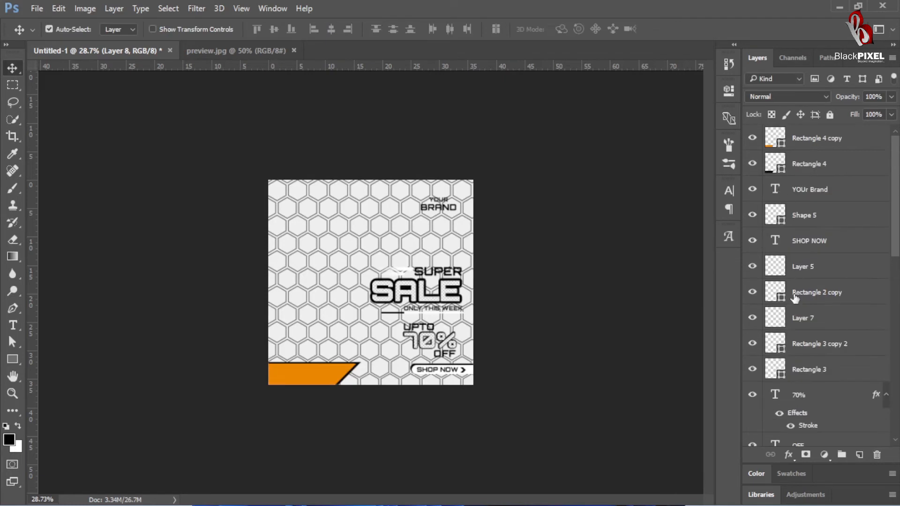
right_click(444, 260)
left_click(497, 276)
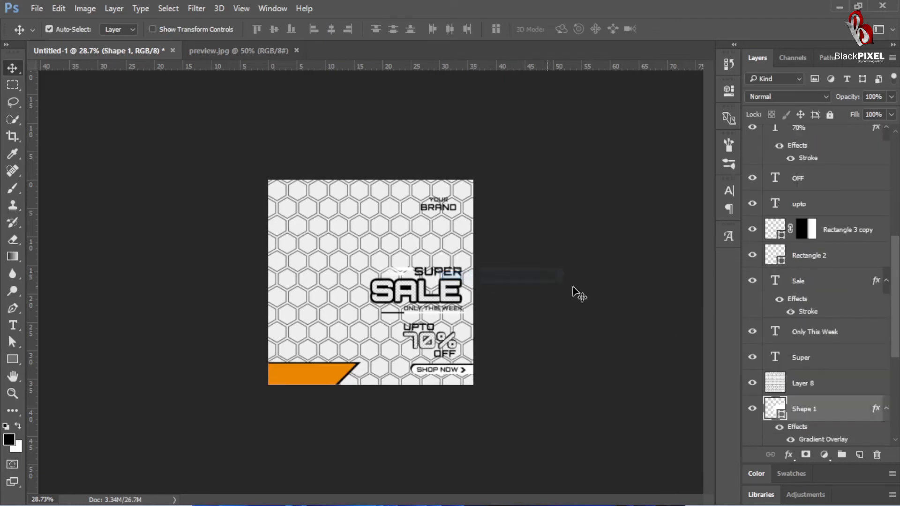
left_click(774, 413, "ctrl")
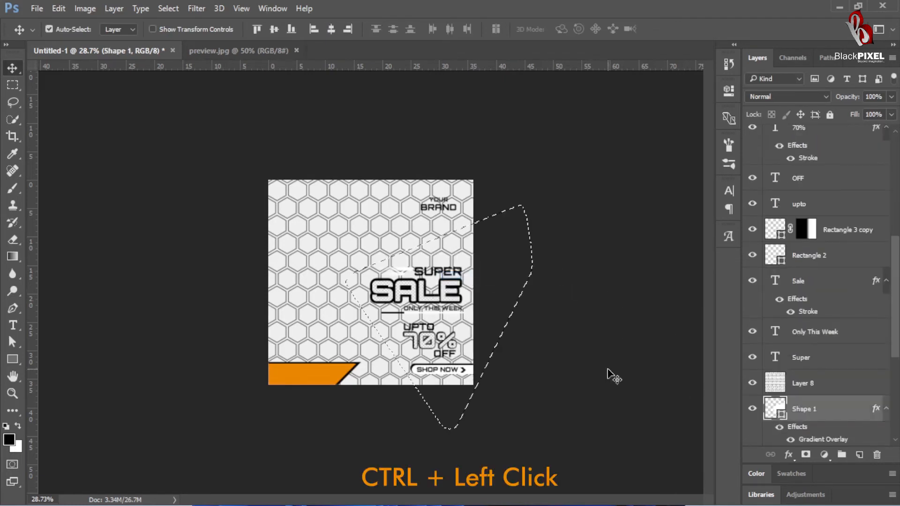
key("ctrl+j")
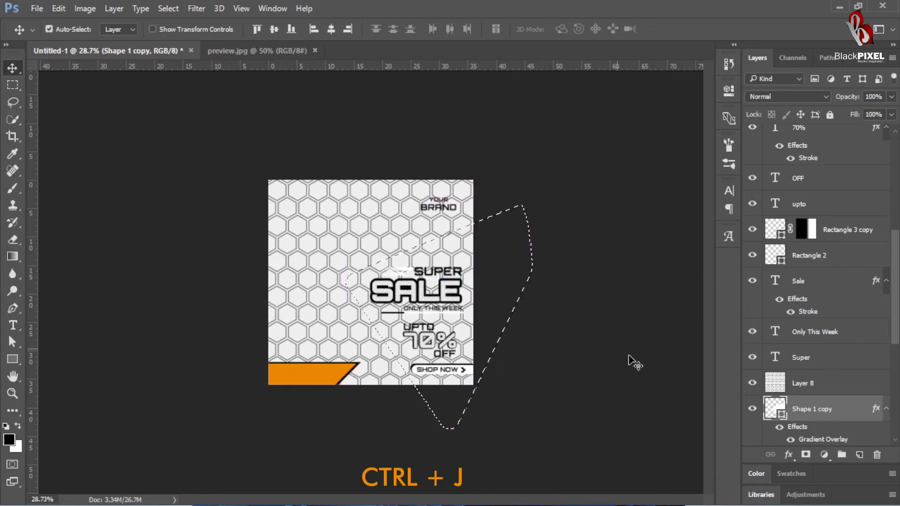
left_click(796, 384)
key("ctrl+j")
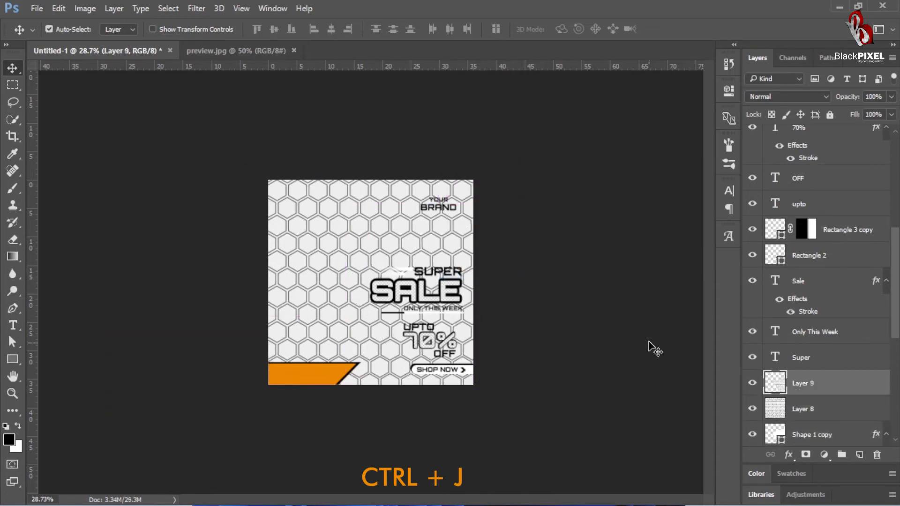
Step: Clear the selection and delete the Shape 1 copy layer
left_click(590, 290)
scroll(796, 408, "down", 3)
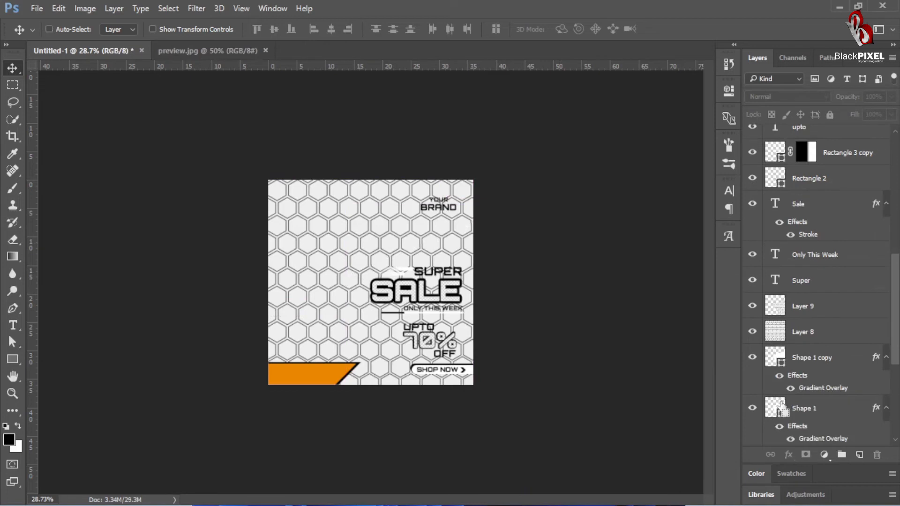
left_click(773, 410, "ctrl")
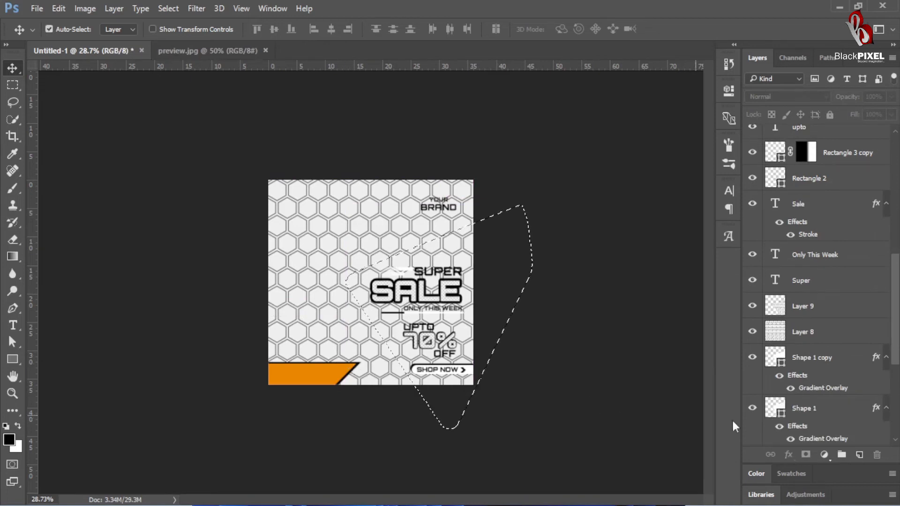
left_click(777, 401)
left_click(777, 358)
key("Delete")
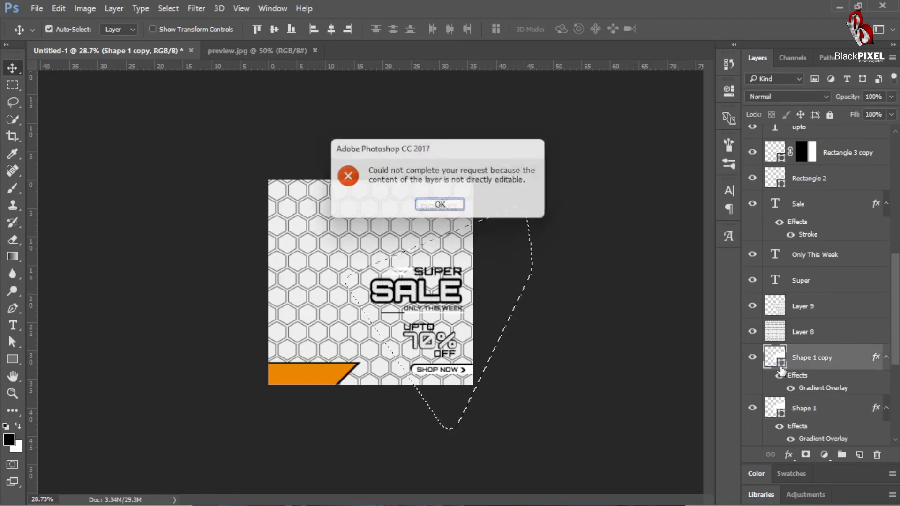
key("Return")
key("ctrl+d")
key("Delete")
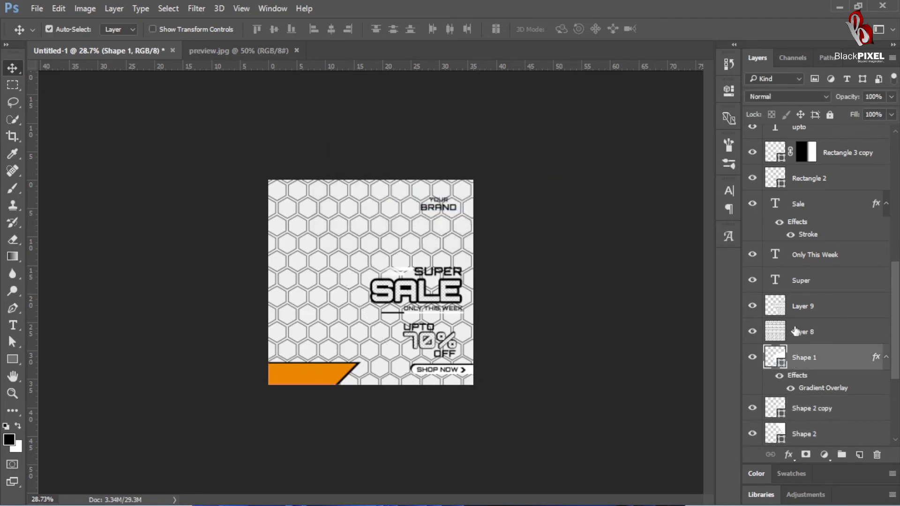
Step: Copy the hexagon pattern inside the Shape 2 copy and Shape 2 outlines to separate layers, and delete the full pattern on Layer 8
left_click(778, 333, "ctrl")
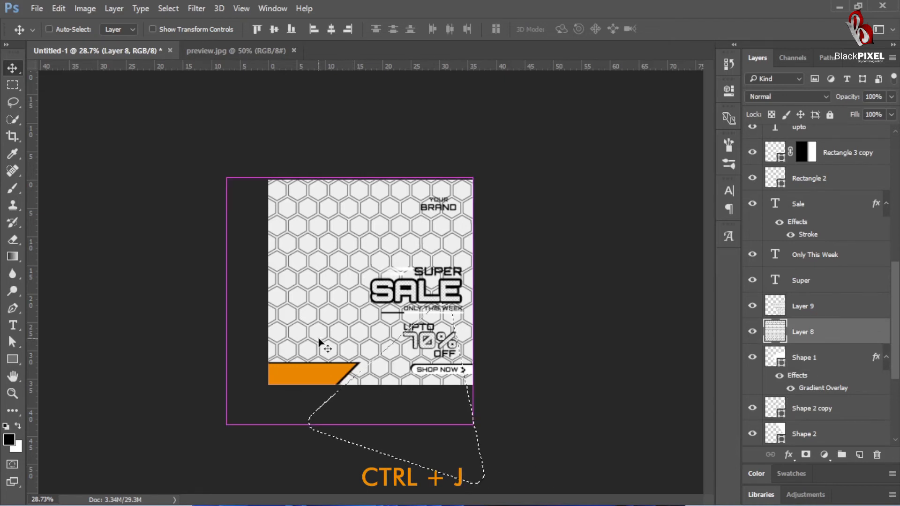
key("ctrl+j")
scroll(781, 431, "down", 3)
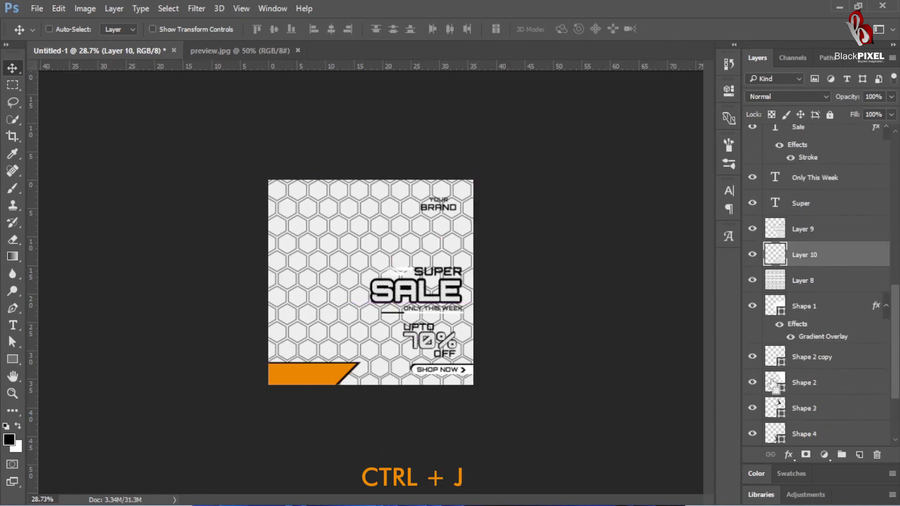
left_click(776, 284, "ctrl")
left_click(776, 286)
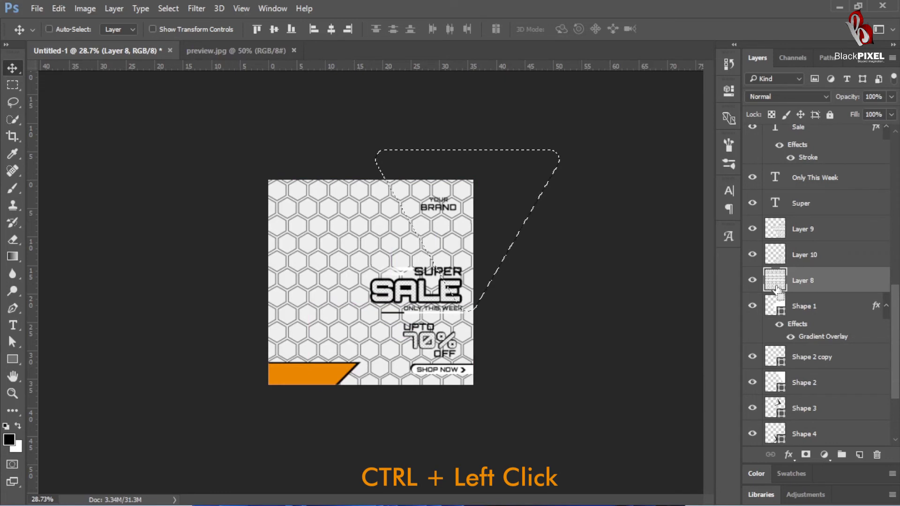
key("ctrl+j")
key("Delete")
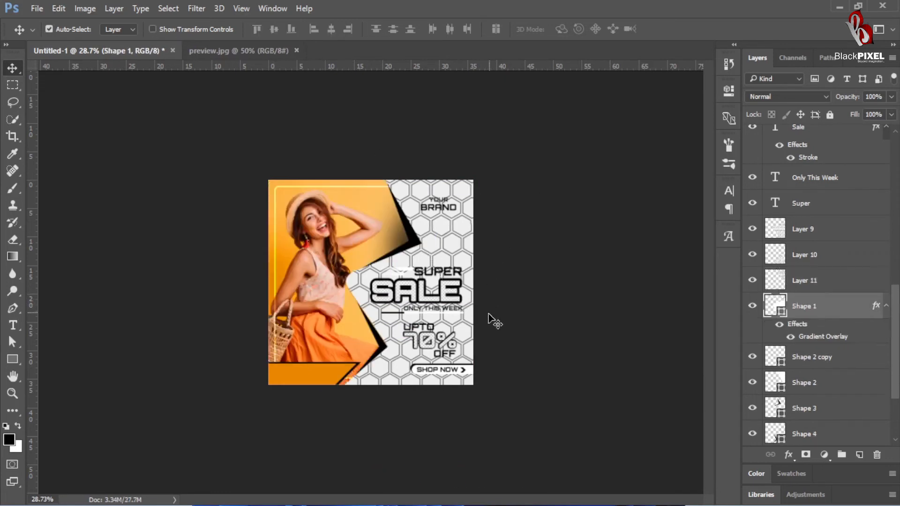
Step: Reorder the pattern pieces so Layer 11 sits directly above Shape 2 and Layer 10 directly above Shape 2 copy
scroll(489, 319, "up", 3)
left_click(450, 204)
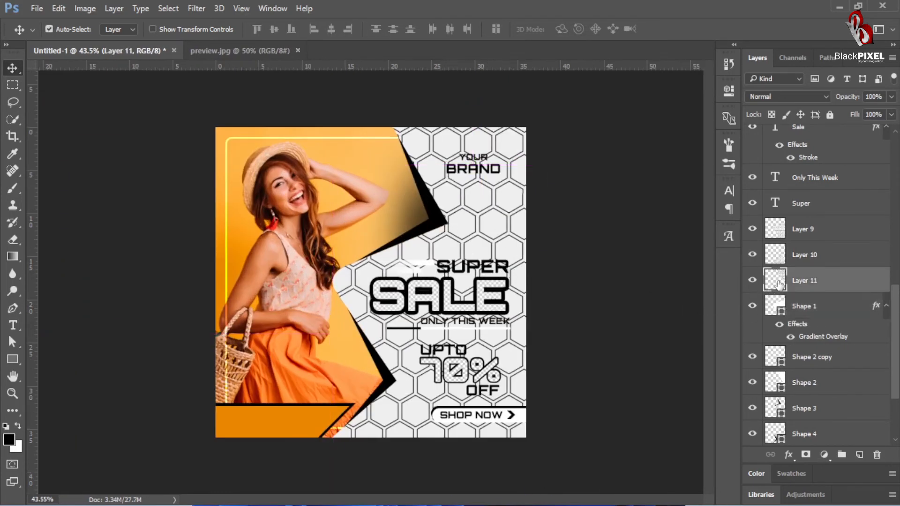
left_click_drag(779, 284, 790, 375)
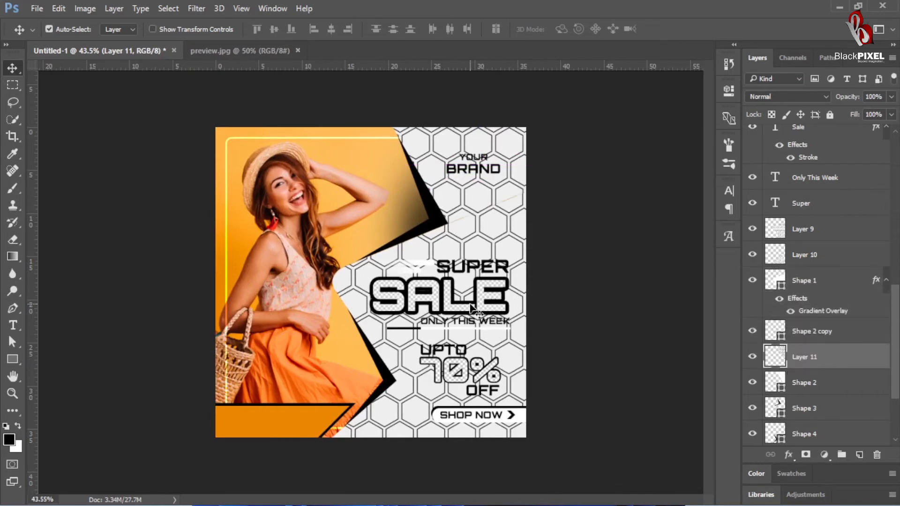
left_click_drag(779, 263, 785, 293)
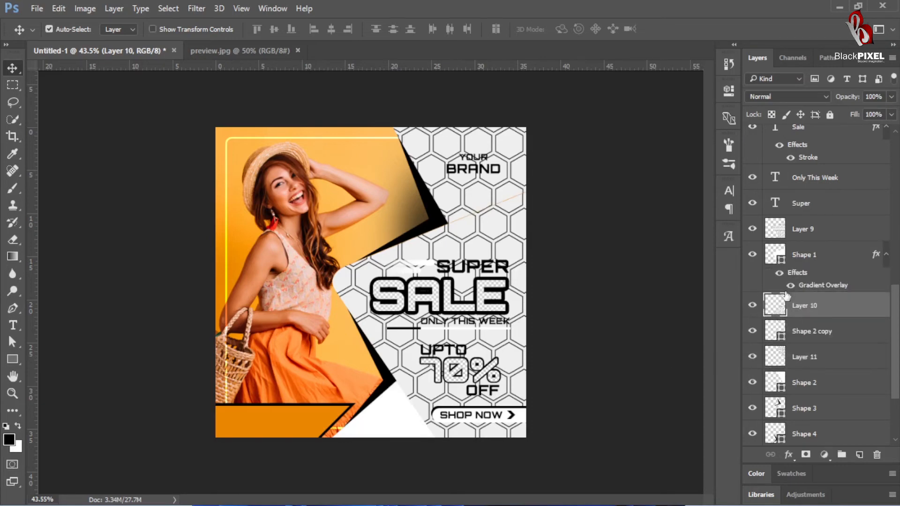
left_click(573, 368)
Step: Set the blend mode of the three hexagon pattern layers, Layer 11, Layer 10 and Layer 9, to Hard Light
left_click(469, 201)
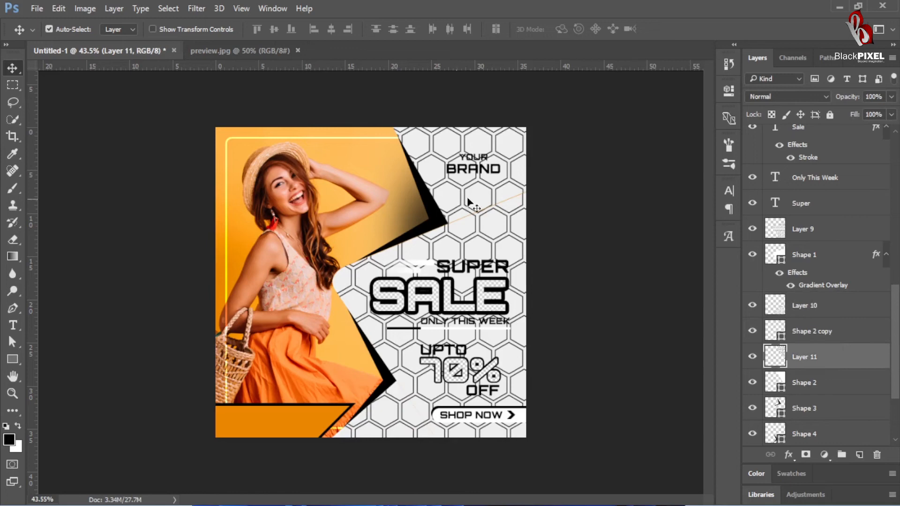
left_click(783, 98)
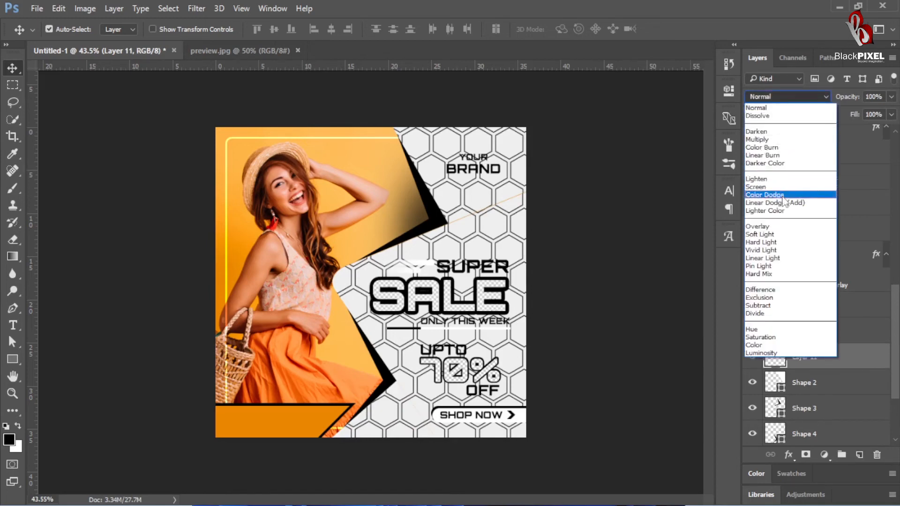
left_click(764, 242)
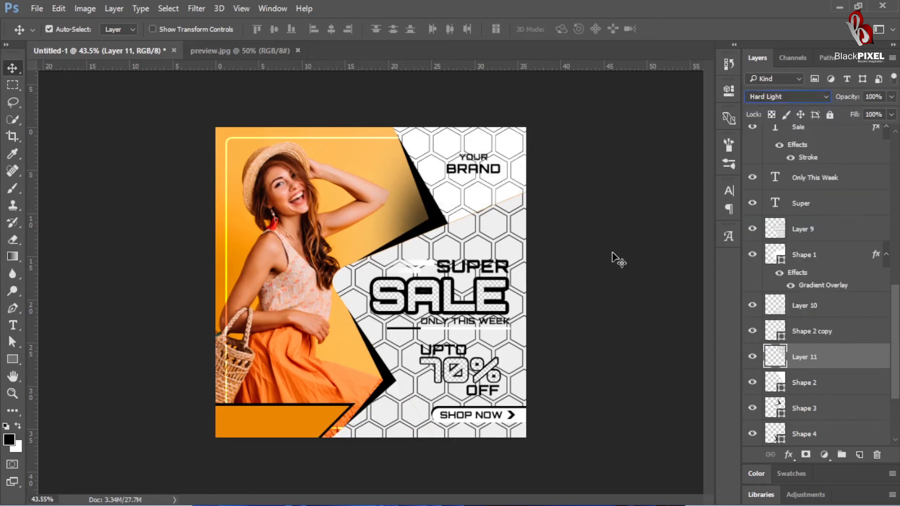
left_click(397, 424)
left_click(785, 97)
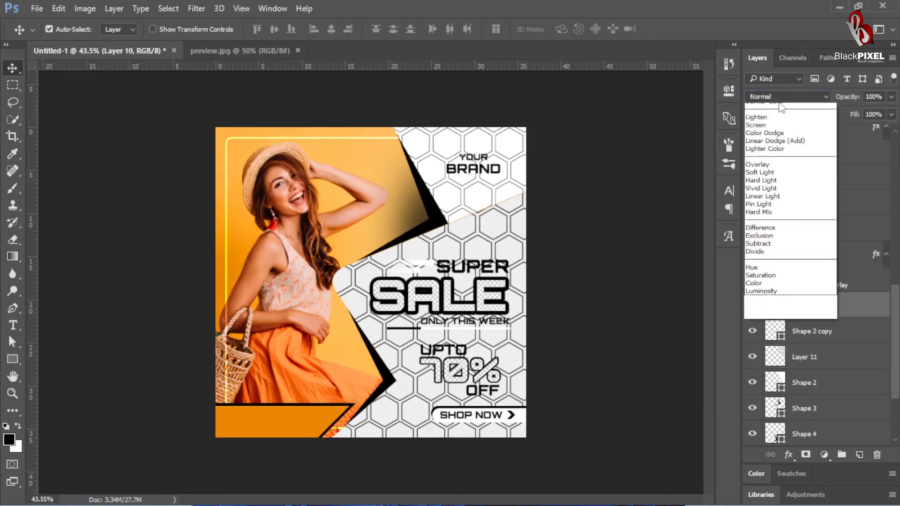
left_click(761, 242)
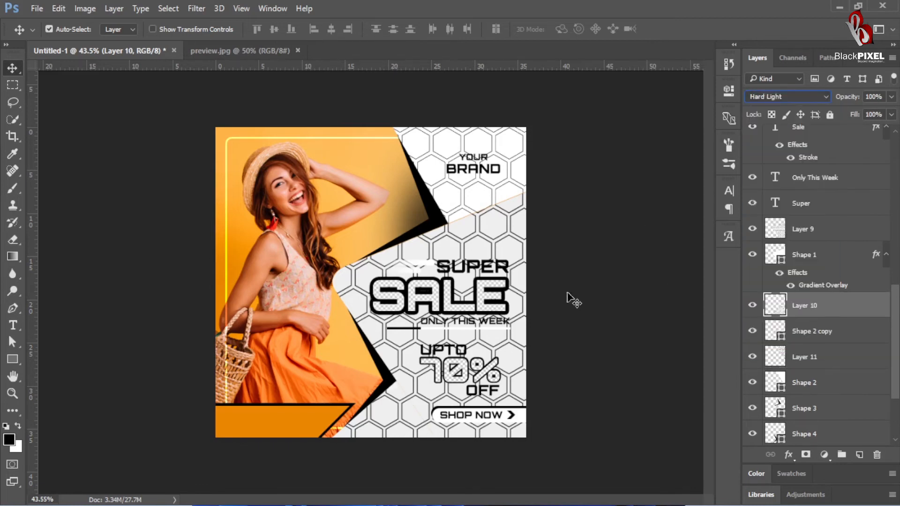
left_click(495, 237)
left_click(773, 96)
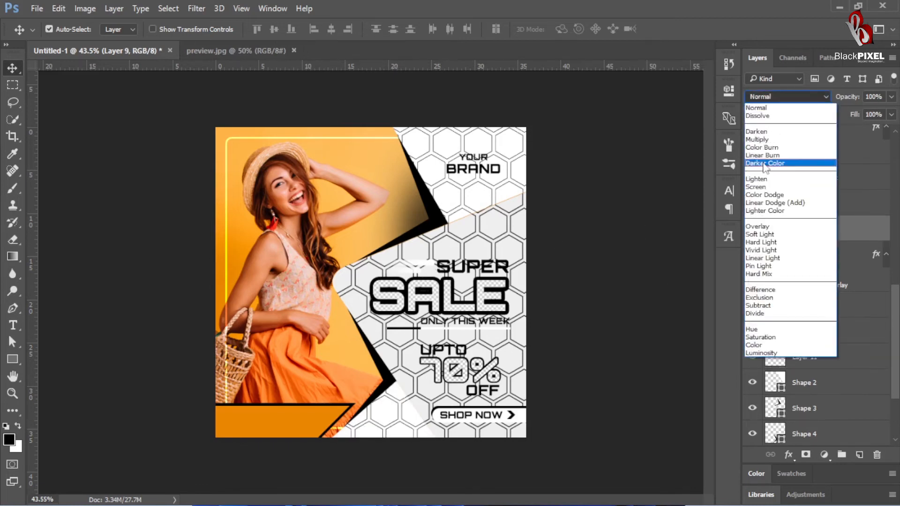
left_click(767, 243)
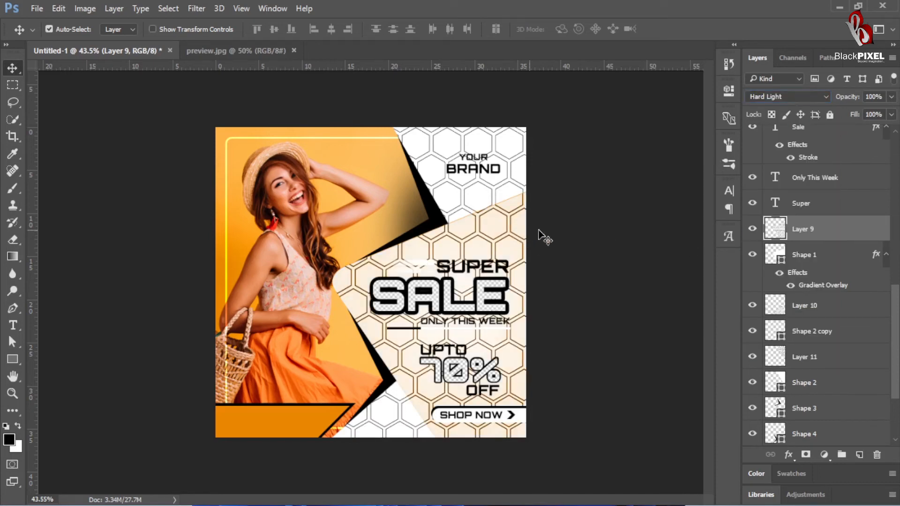
Step: Reduce the opacity of Layer 9, the hexagon pattern over the orange shape, to 27%
left_click_drag(851, 98, 811, 161)
key("Down")
key("Down")
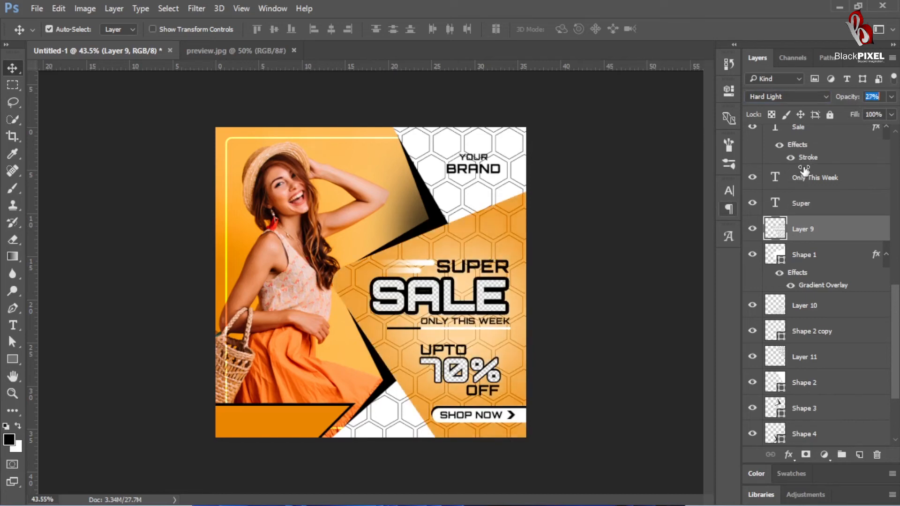
Step: Set the opacity of the hexagon patterns over the two white areas, Layer 11 and Layer 10, to 20%
left_click(520, 154)
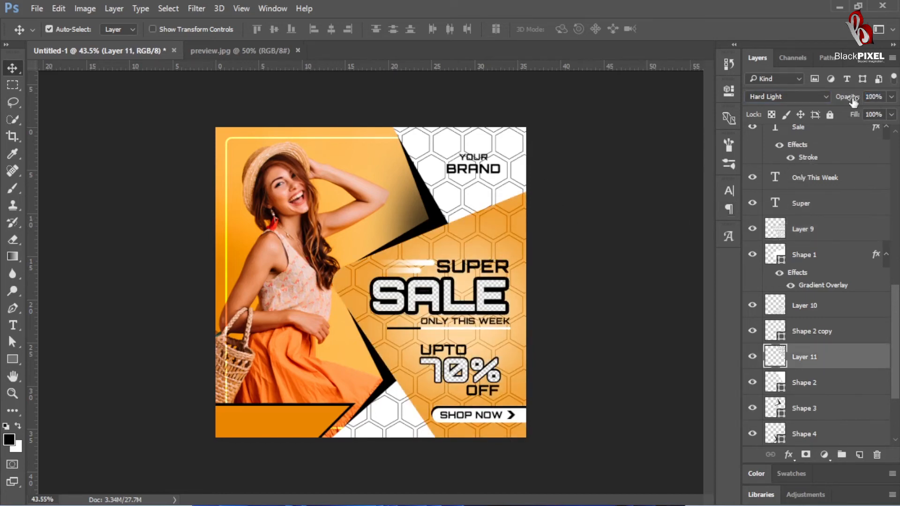
left_click_drag(853, 100, 817, 135)
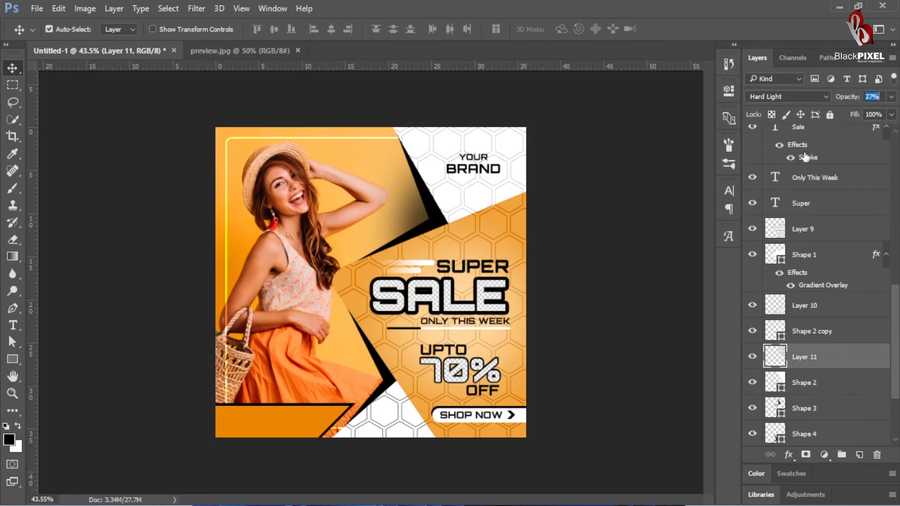
key("Return")
left_click_drag(884, 97, 701, 155)
type("20")
key("Return")
left_click(389, 427)
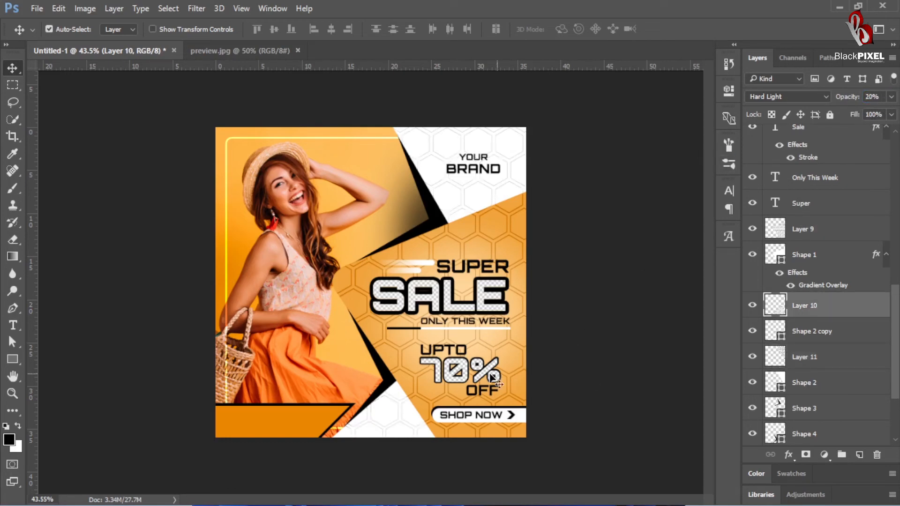
key("ctrl+0")
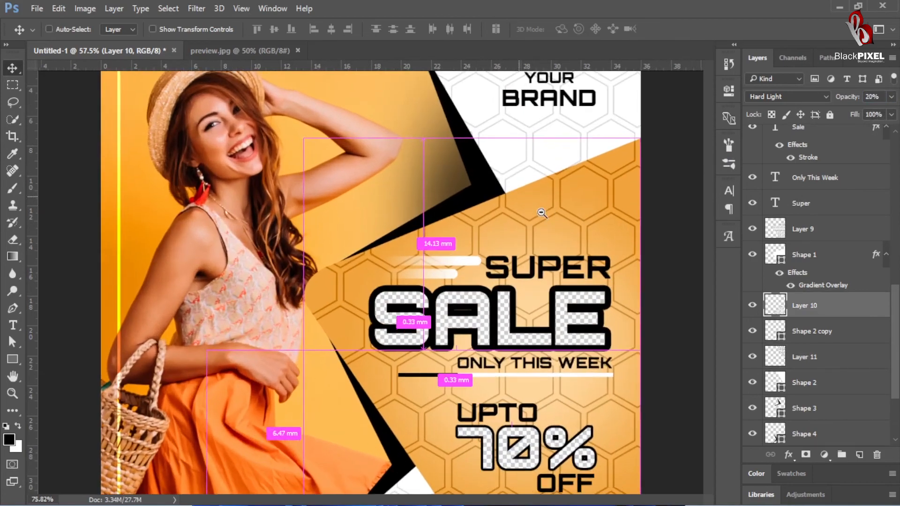
scroll(509, 211, "up", 3)
scroll(455, 234, "down", 5)
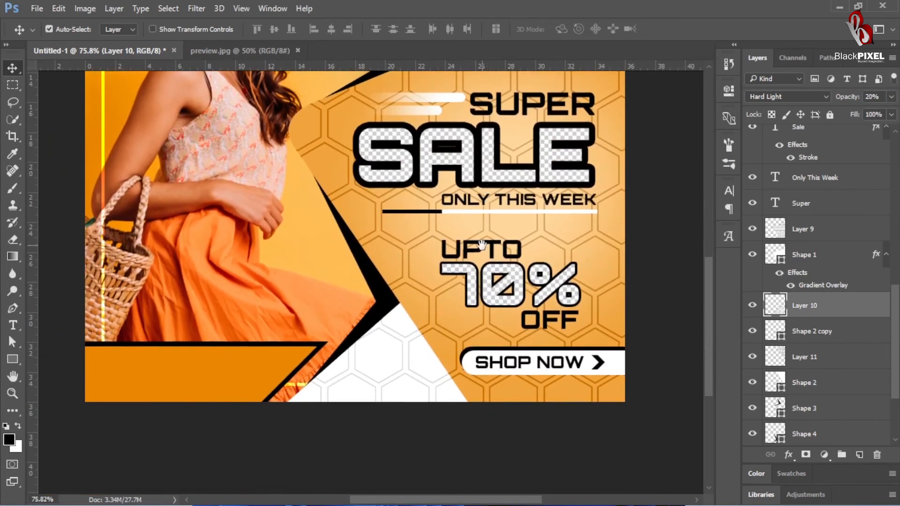
right_click(488, 249)
left_click(510, 256)
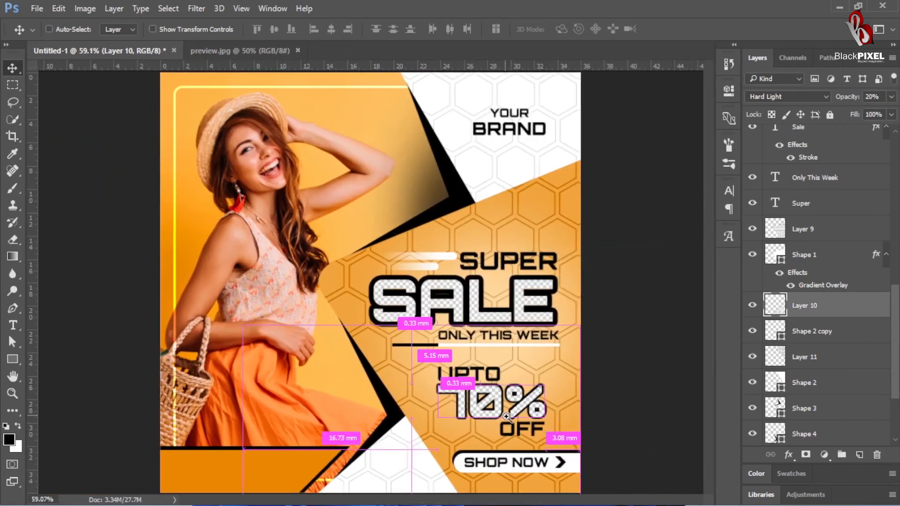
scroll(465, 247, "up", 2)
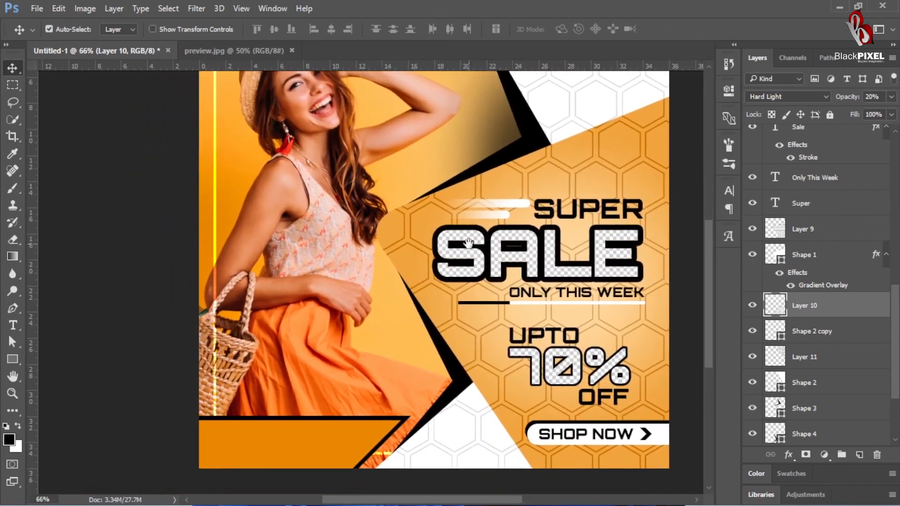
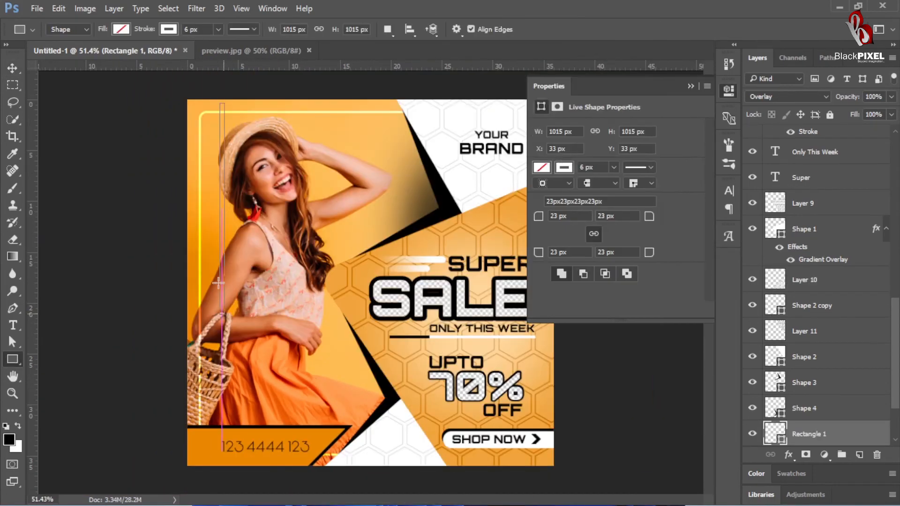
Step: Draw a vertical bar about 14 px wide and 625 px high over the photo, with black fill and no stroke
left_click_drag(202, 120, 257, 133)
left_click(17, 361)
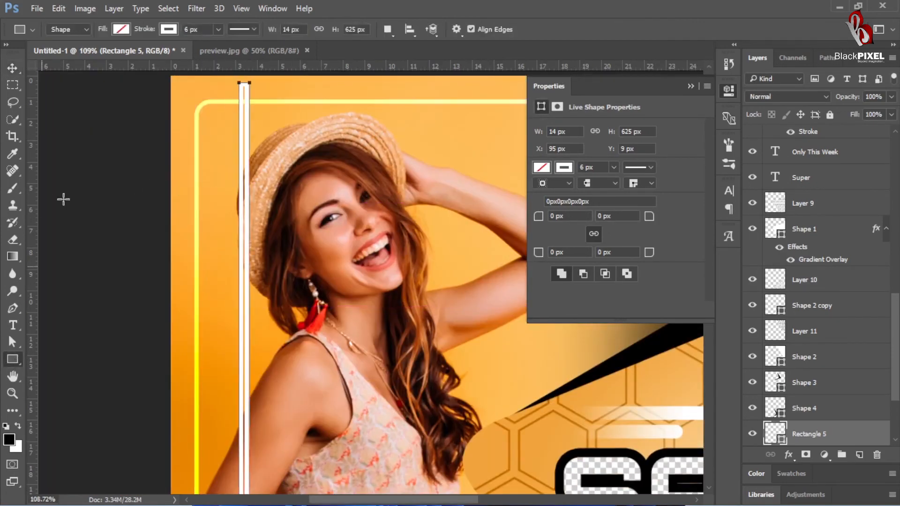
left_click(124, 31)
left_click(93, 55)
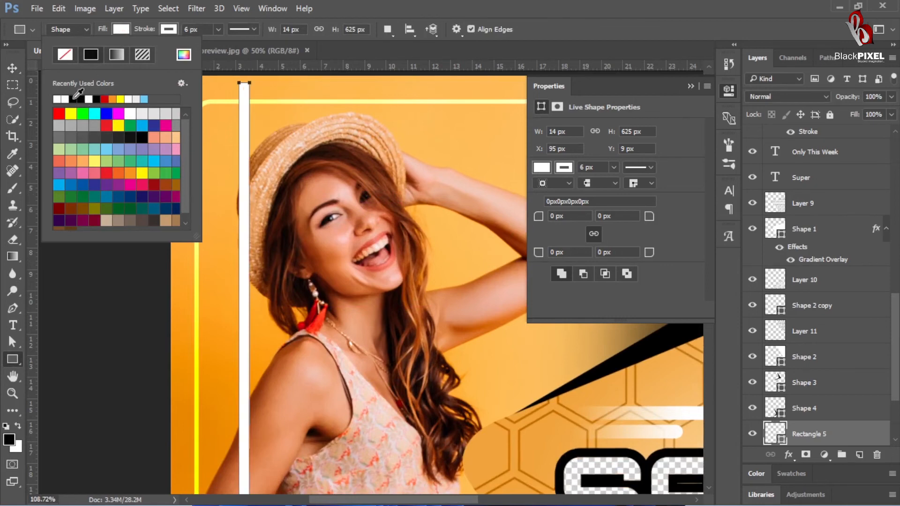
left_click(112, 54)
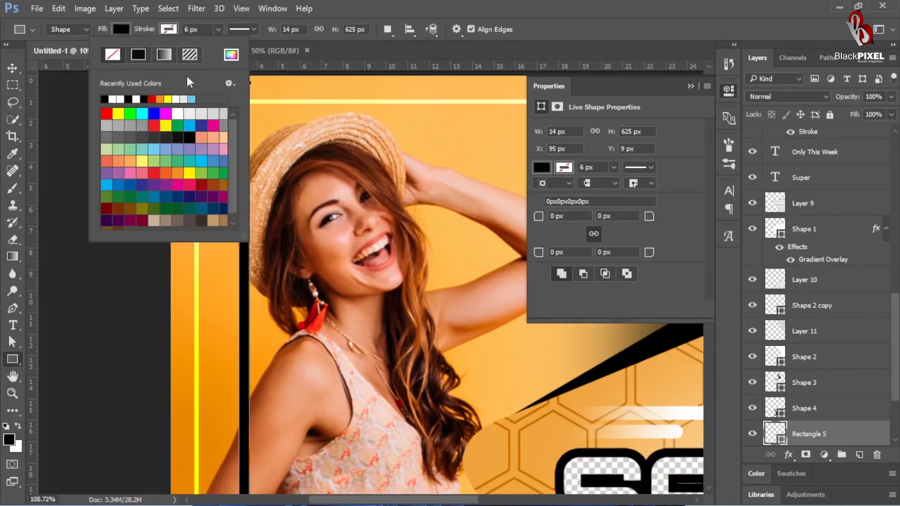
Step: Narrow the black bar to 7 px wide and duplicate it repeatedly sideways into a row of evenly spaced vertical stripes
key("ctrl+t")
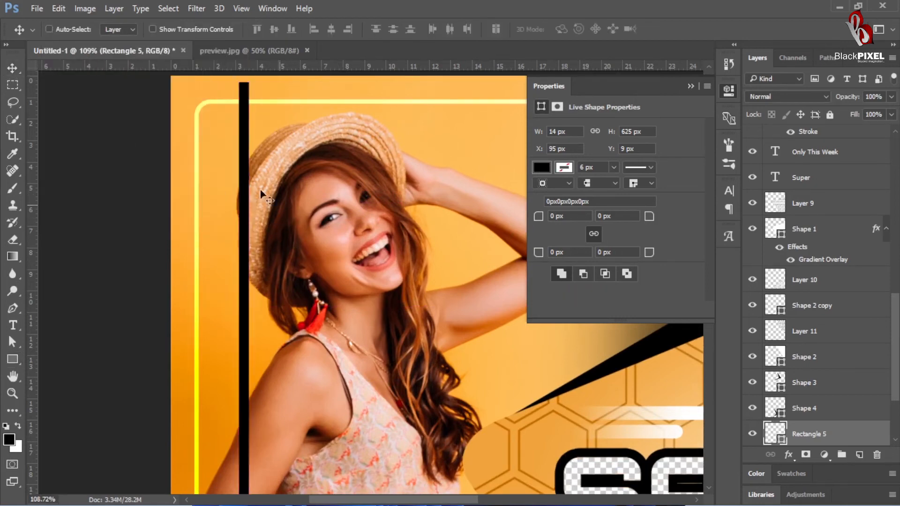
left_click_drag(251, 183, 245, 197)
key("Return")
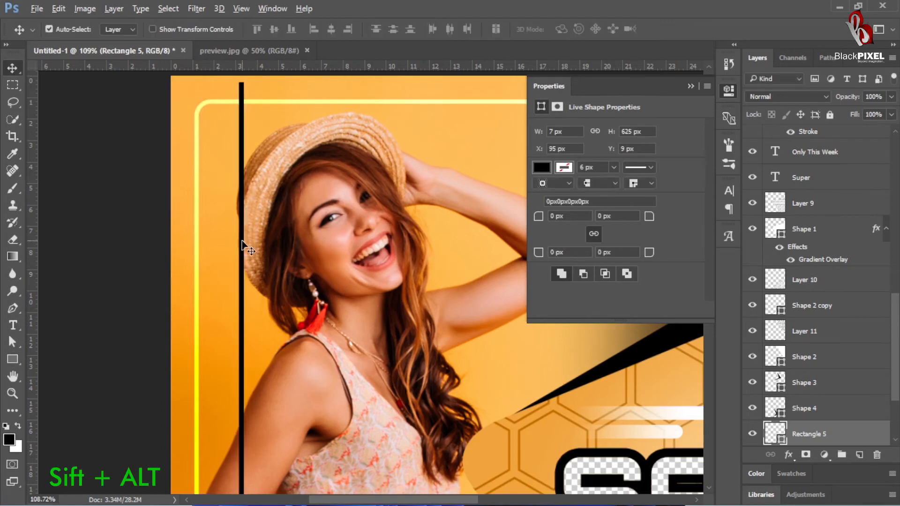
left_click_drag(244, 241, 254, 244)
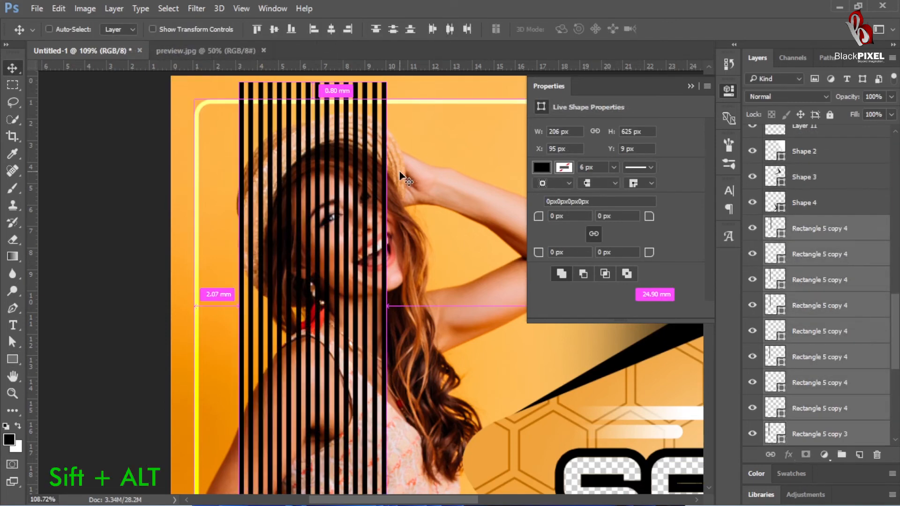
Step: Rotate the group of black stripes diagonally and place it across the poster's upper-left corner
left_click_drag(351, 202, 302, 251)
key("ctrl+t")
left_click_drag(361, 159, 383, 263)
left_click_drag(219, 231, 174, 136)
key("Return")
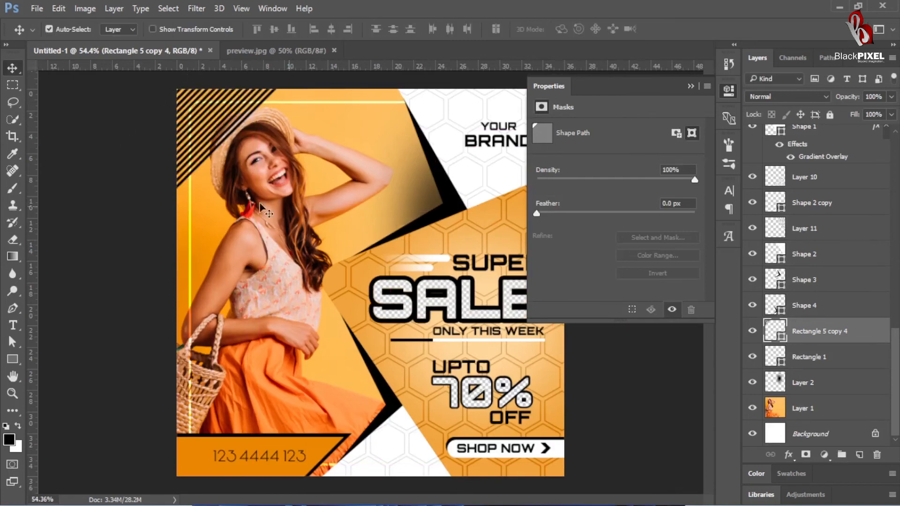
Step: Add a layer mask to the stripes and fade them toward the photo with a black-to-white linear gradient
left_click(806, 455)
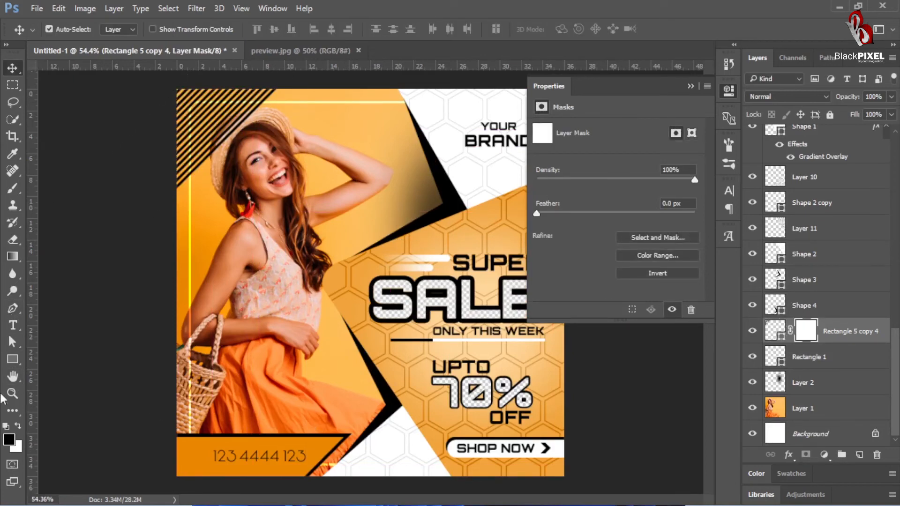
left_click(13, 261)
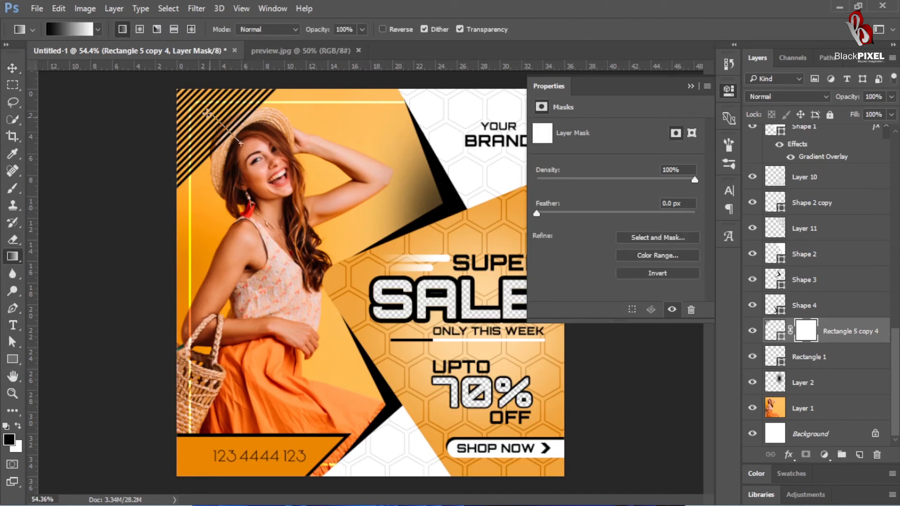
left_click_drag(241, 143, 242, 143)
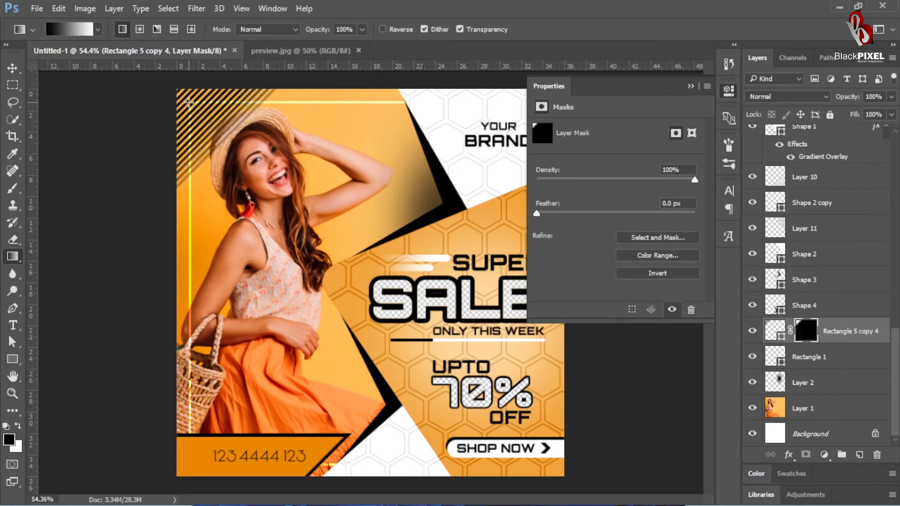
left_click_drag(190, 103, 196, 138)
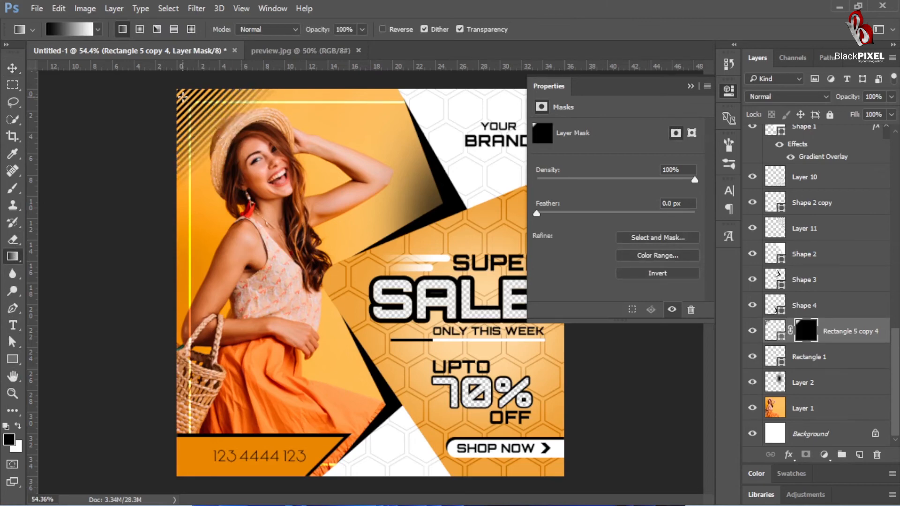
left_click_drag(183, 97, 210, 129)
key("v")
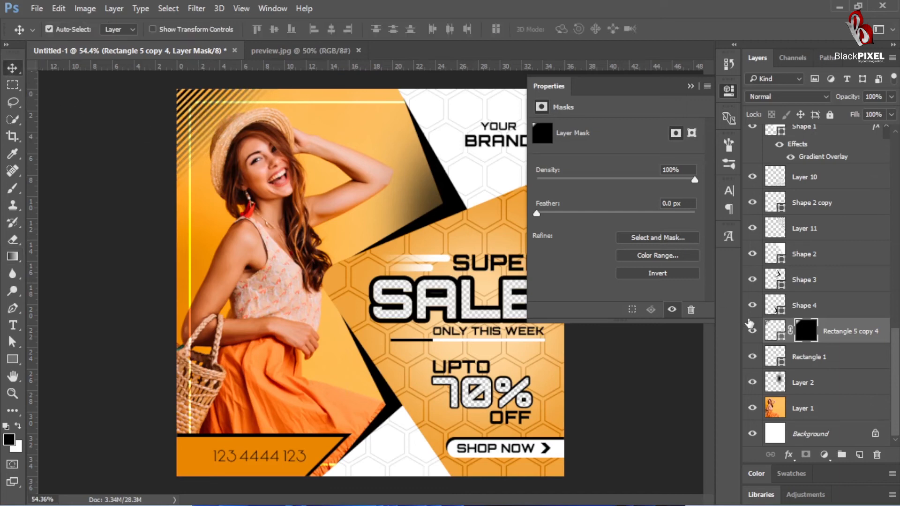
Step: Recolor the corner stripes to a darker orange based on a hue sampled from the photo background
double_click(775, 331)
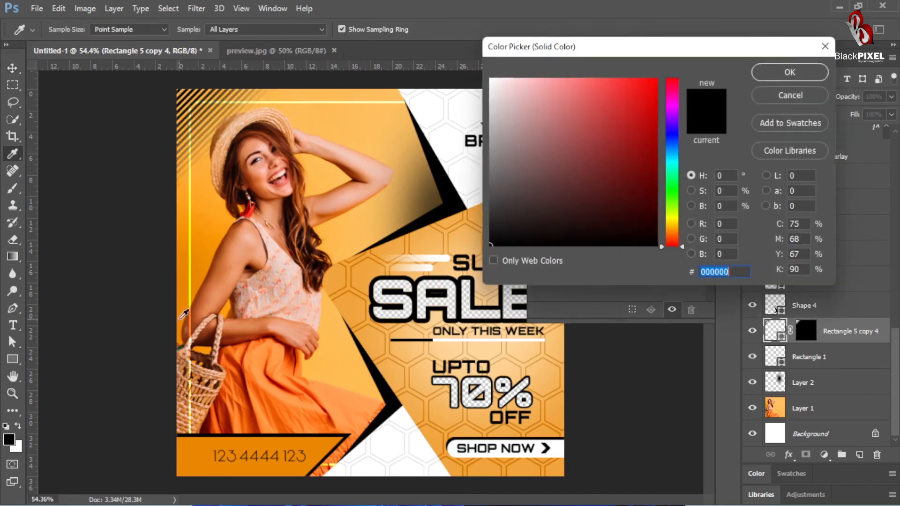
left_click(184, 318)
left_click_drag(641, 142, 678, 131)
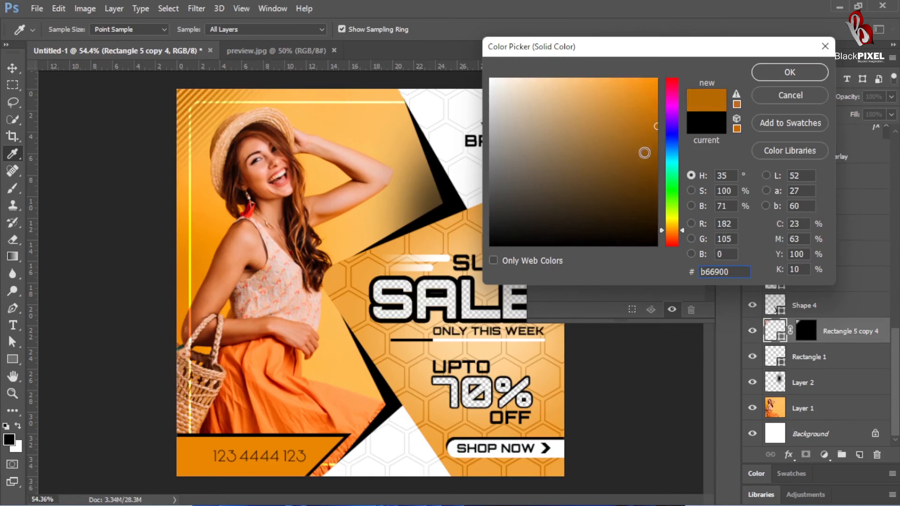
left_click(644, 152)
key("Return")
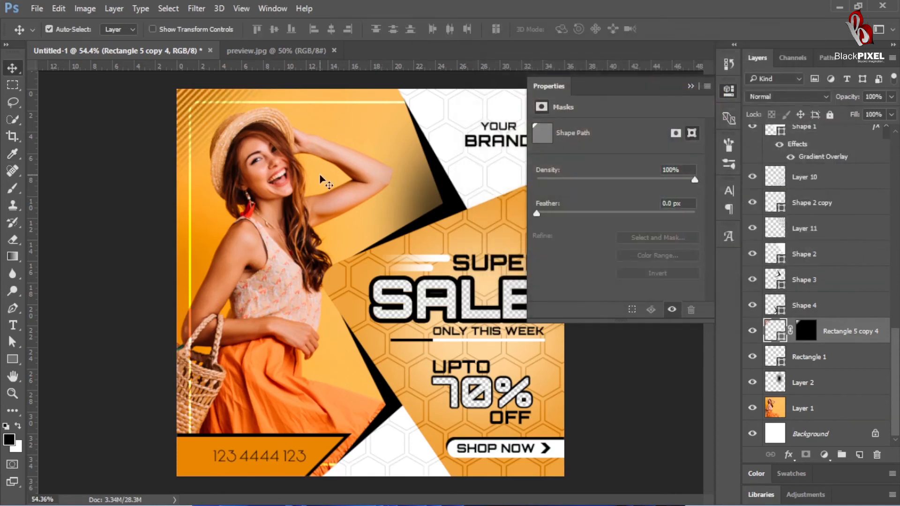
Step: Move the stripes layer below Layer 2, directly above the photo in Layer 1
key("ctrl+bracketleft")
key("ctrl+bracketleft")
scroll(334, 198, "down", 2)
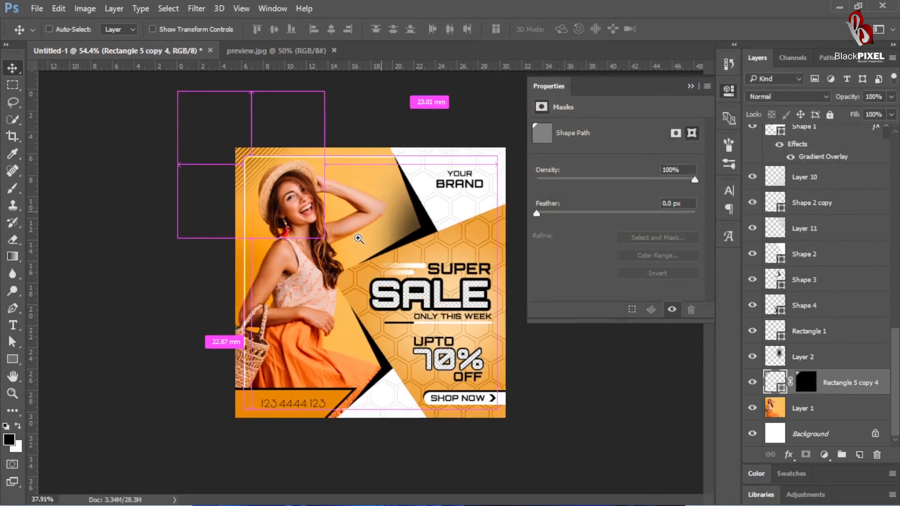
left_click(691, 85)
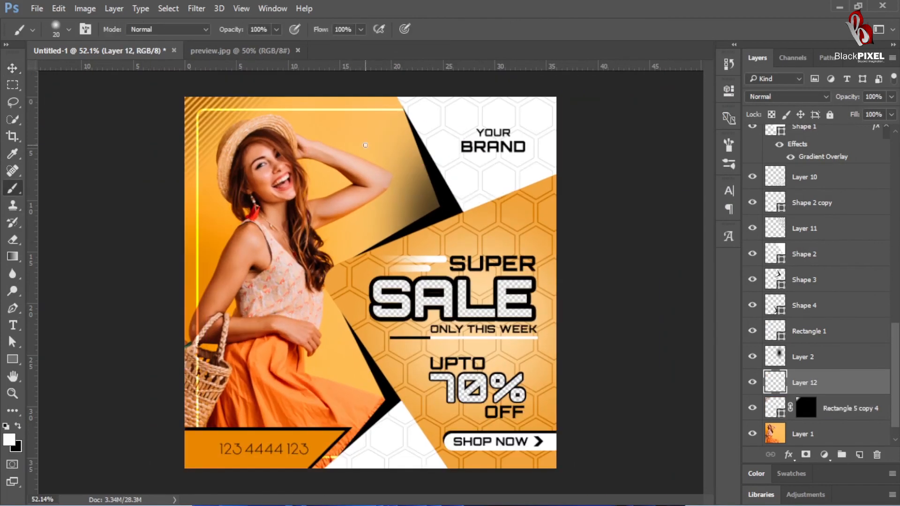
Step: Stretch a soft white 20 px brush dot on Layer 12 horizontally to about 5108% width, forming a thin light streak
key("ctrl+t")
key("Escape")
key("ctrl+t")
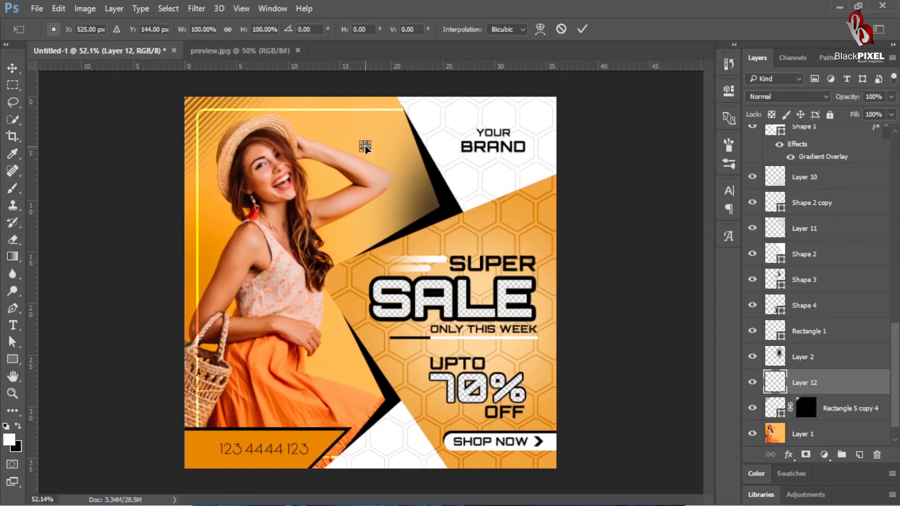
key("super+space")
left_click_drag(367, 146, 575, 146)
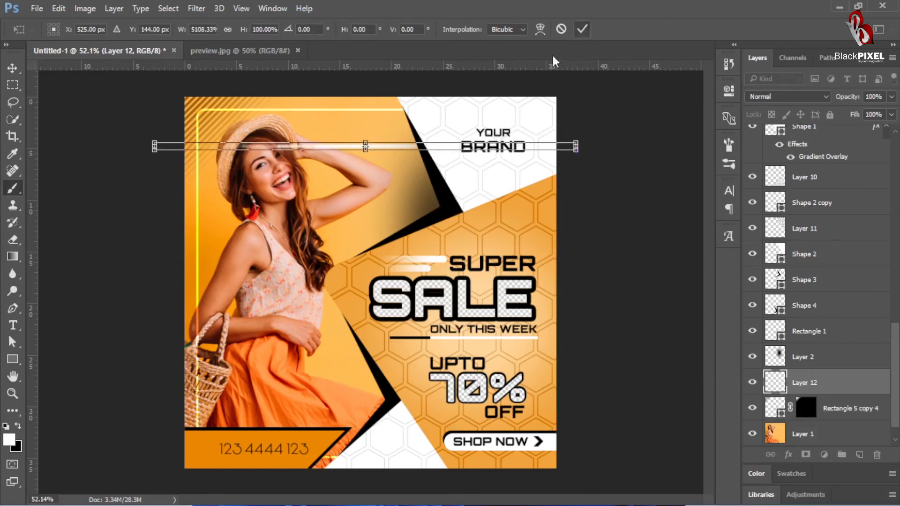
left_click(583, 29)
key("v")
left_click_drag(368, 147, 414, 193)
key("ctrl+z")
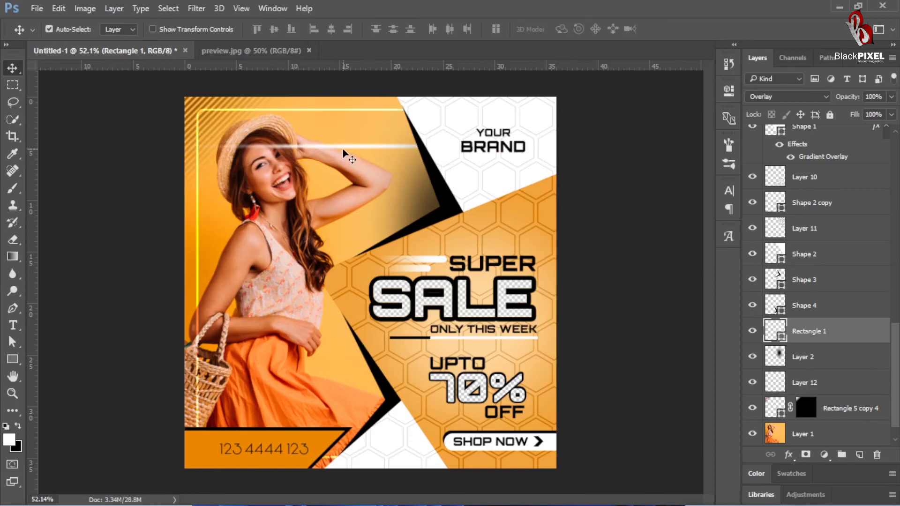
Step: Select Layer 12, the light streak, and bring it to the top of the layer stack
right_click(351, 149)
left_click(378, 169)
key("ctrl+t")
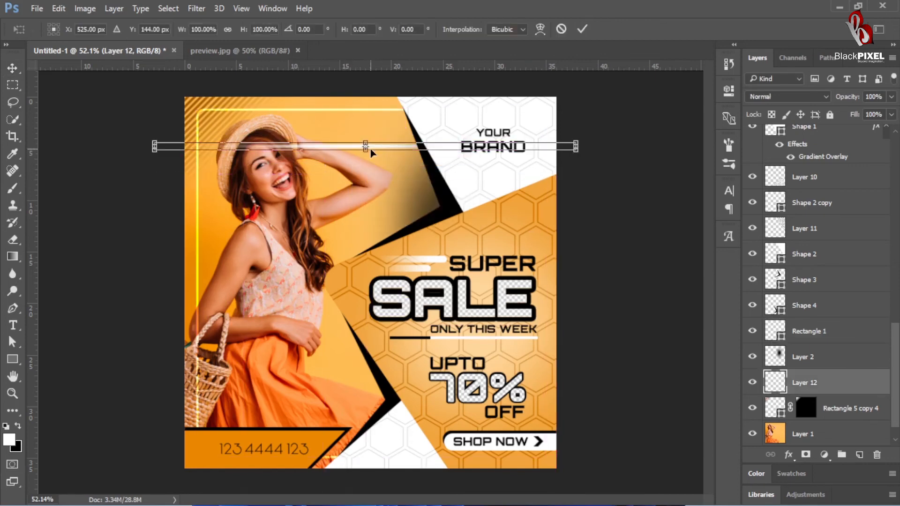
key("Return")
key("ctrl+shift+bracketright")
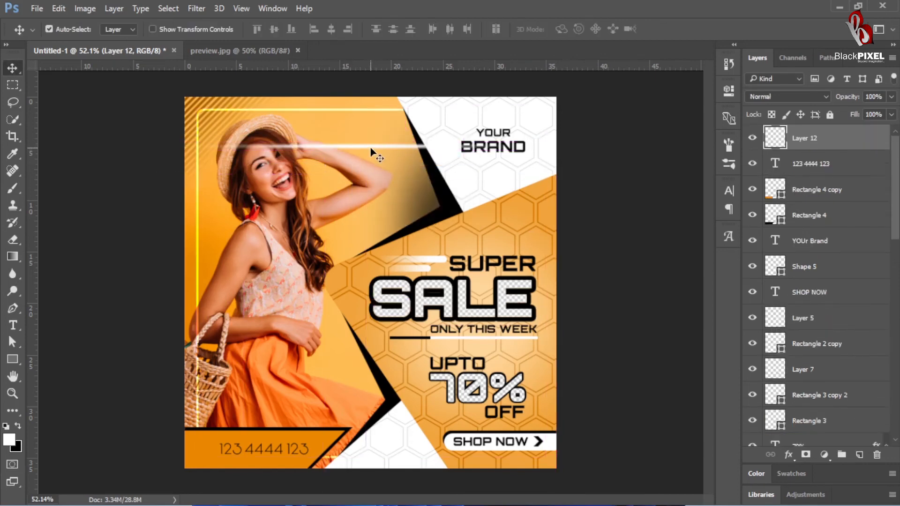
Step: Move the light streak onto the orange shape's upper edge and rotate it about -22° to follow that edge
mouse_move(374, 149)
left_mouse_down()
mouse_move(395, 184)
mouse_move(398, 220)
left_mouse_up()
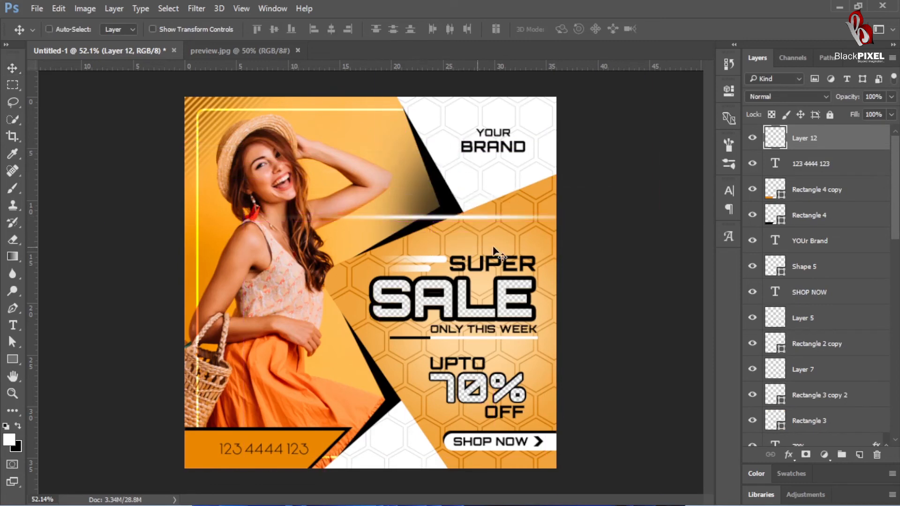
key("ctrl+t")
mouse_move(585, 291)
left_mouse_down()
mouse_move(662, 209)
mouse_move(659, 237)
left_mouse_up()
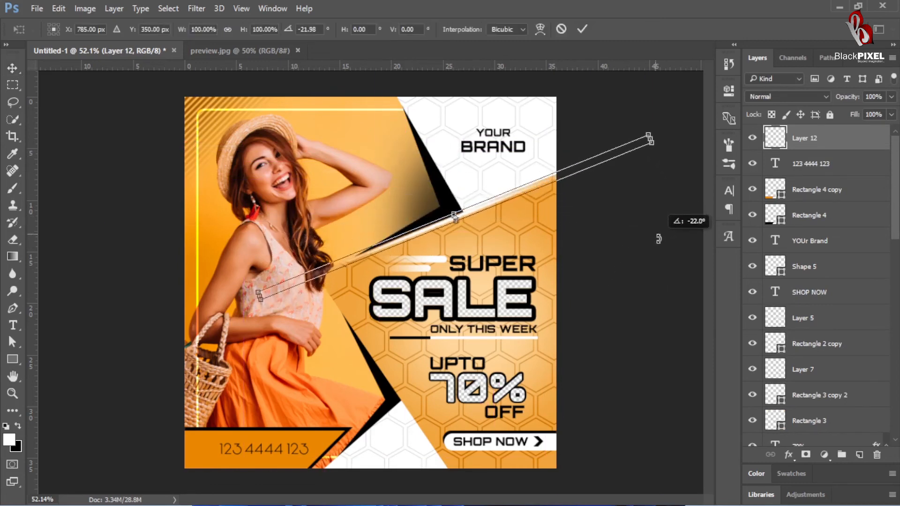
key("Return")
Step: Try neighbouring blend modes on the light streak and set it to Overlay
left_click(809, 97)
left_click(788, 226)
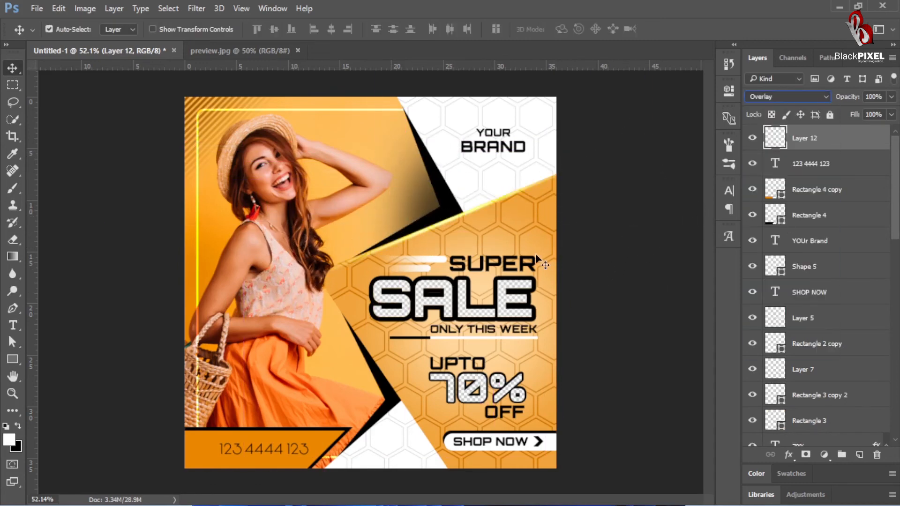
key("Up")
key("Down")
key("Down")
key("Down")
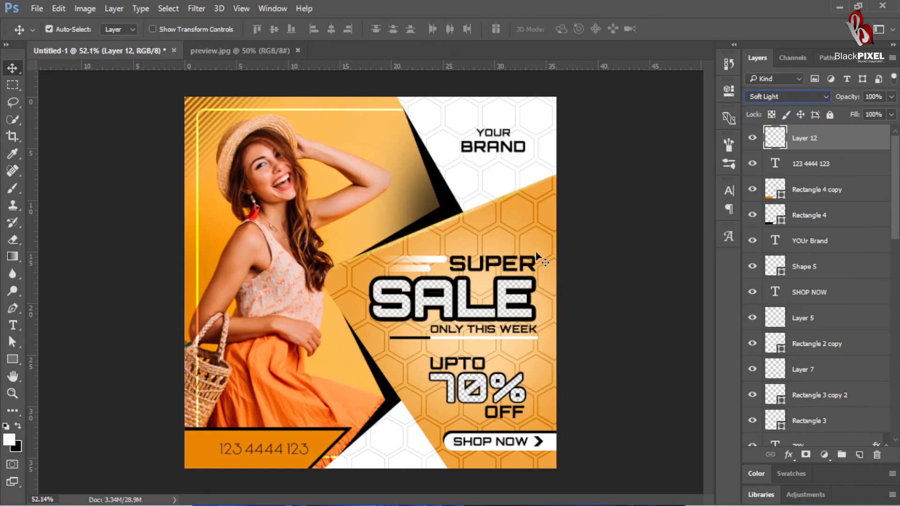
key("Up")
Step: Nudge the light streak along the orange shape's upper edge and apply a Gaussian Blur with a 4.2-pixel radius
left_click_drag(465, 229, 524, 179)
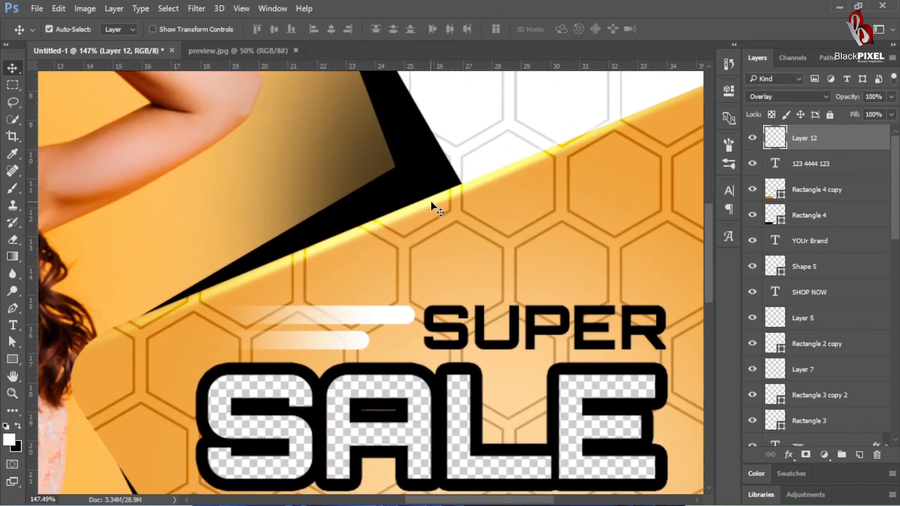
left_click_drag(424, 201, 437, 196)
left_click(197, 9)
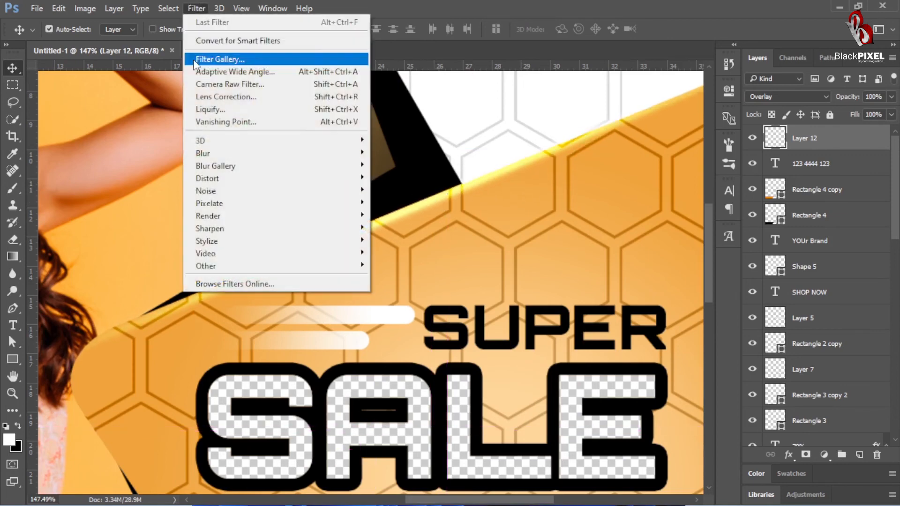
mouse_move(215, 156)
left_click(349, 203)
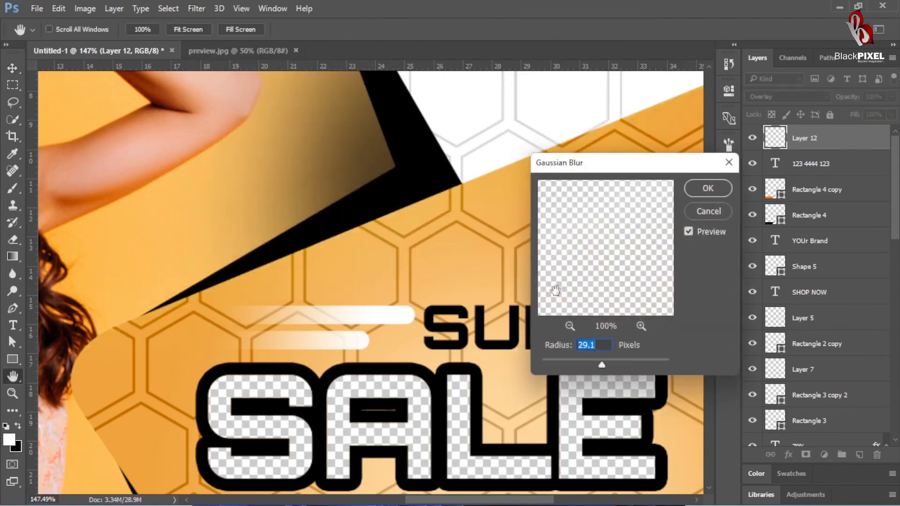
left_click_drag(578, 364, 571, 362)
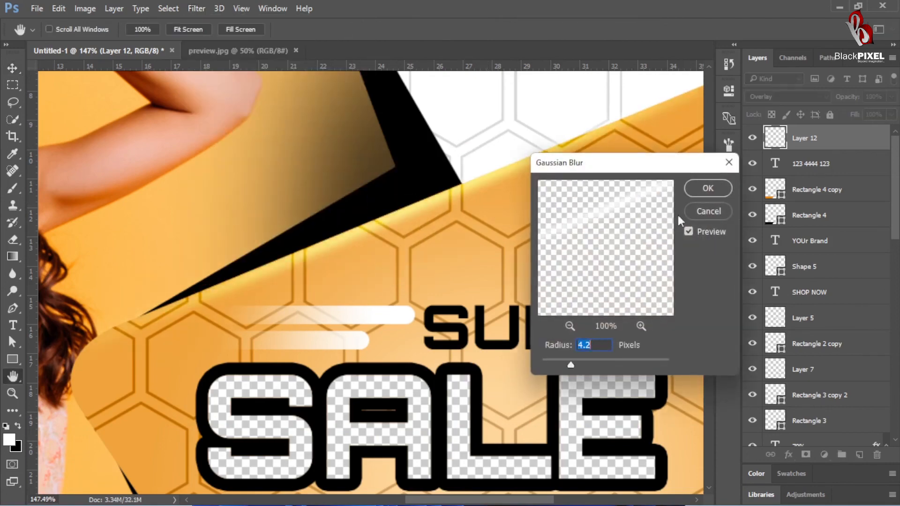
left_click(708, 188)
Step: Duplicate the light streak, move the copy onto the orange shape's lower-left edge and rotate it about 79° to follow that edge
key("ctrl+0")
left_click_drag(453, 338, 410, 220)
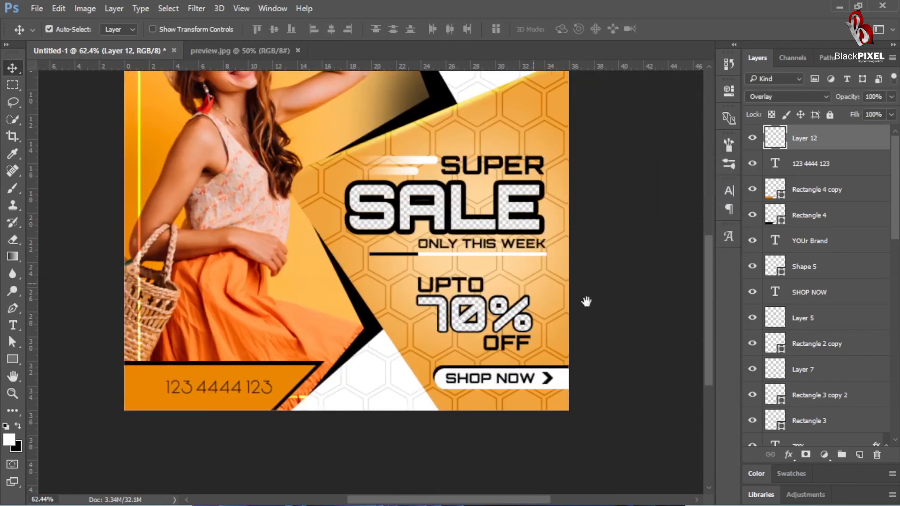
left_click_drag(542, 221, 543, 283)
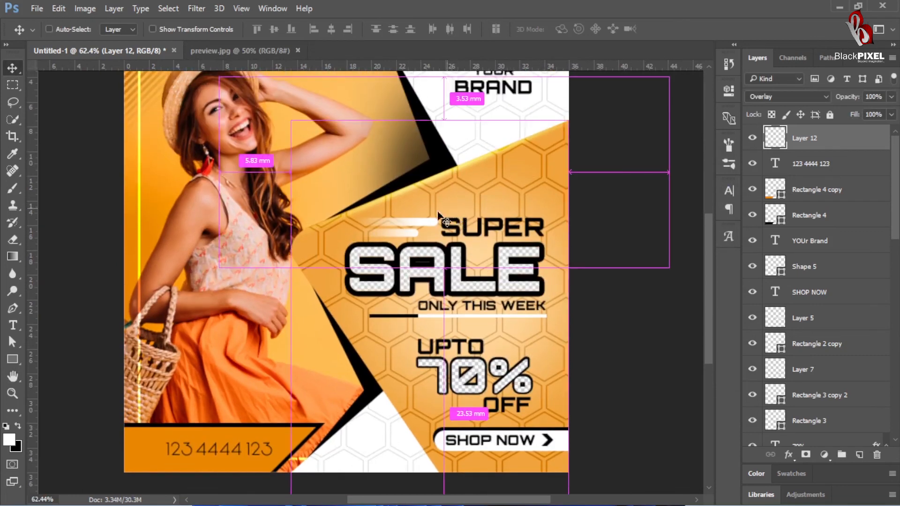
key("ctrl+j")
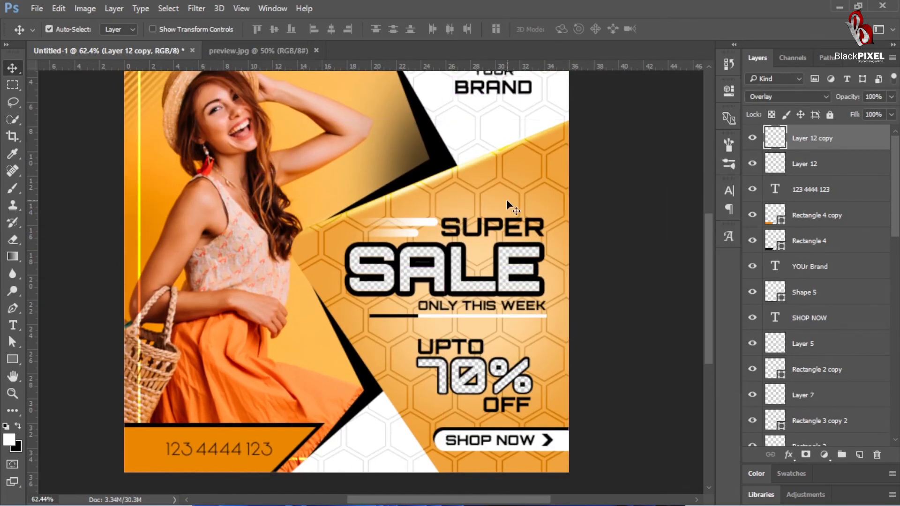
key("ctrl+t")
left_click_drag(494, 183, 477, 356)
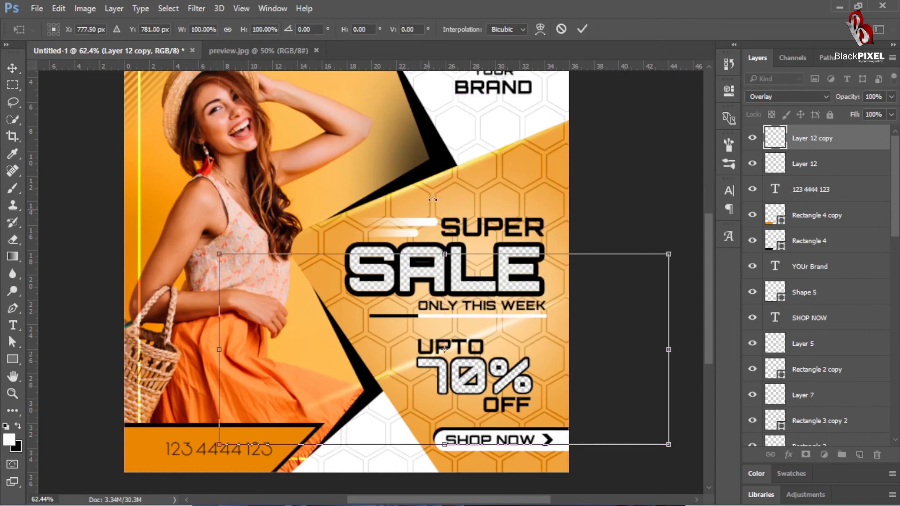
left_click_drag(432, 201, 570, 320)
left_click_drag(448, 390, 362, 401)
left_click_drag(587, 439, 621, 458)
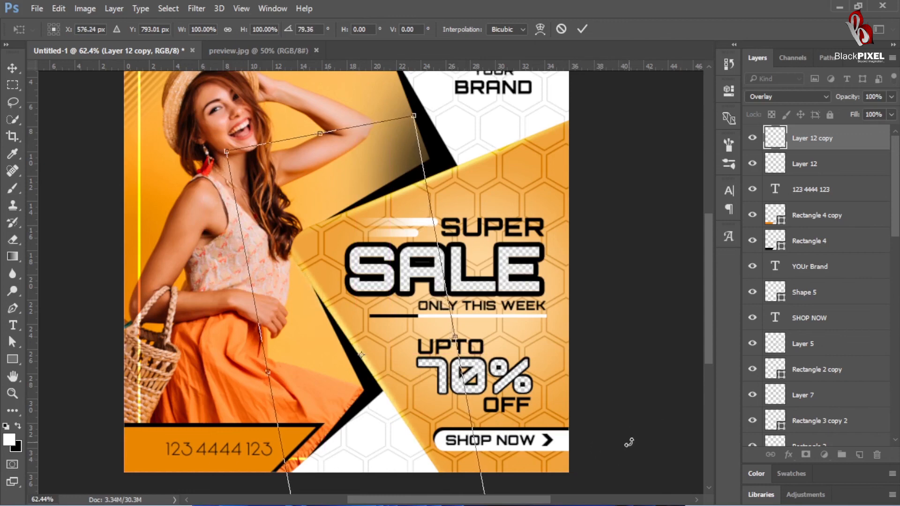
key("Return")
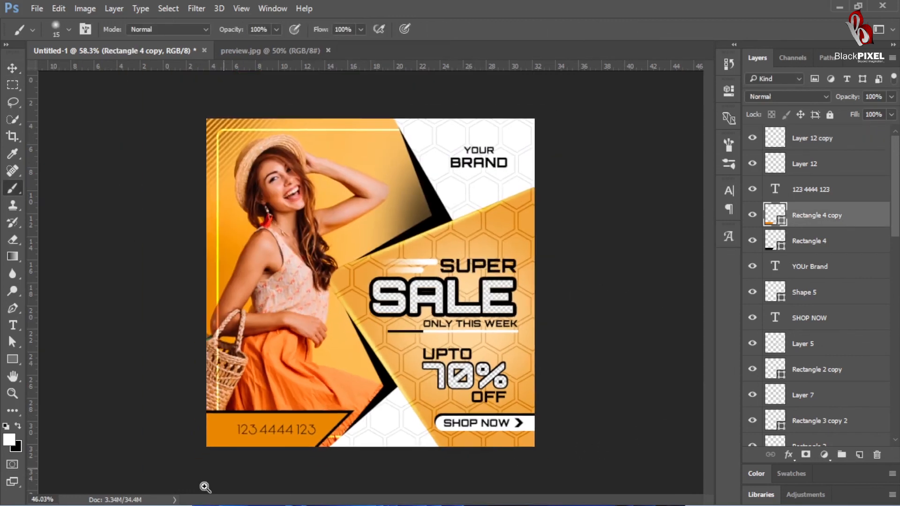
Step: Add a new layer above Rectangle 4 copy and paint a soft white glow with a 300-pixel brush at the phone banner's lower-left corner
key("ctrl+shift+n")
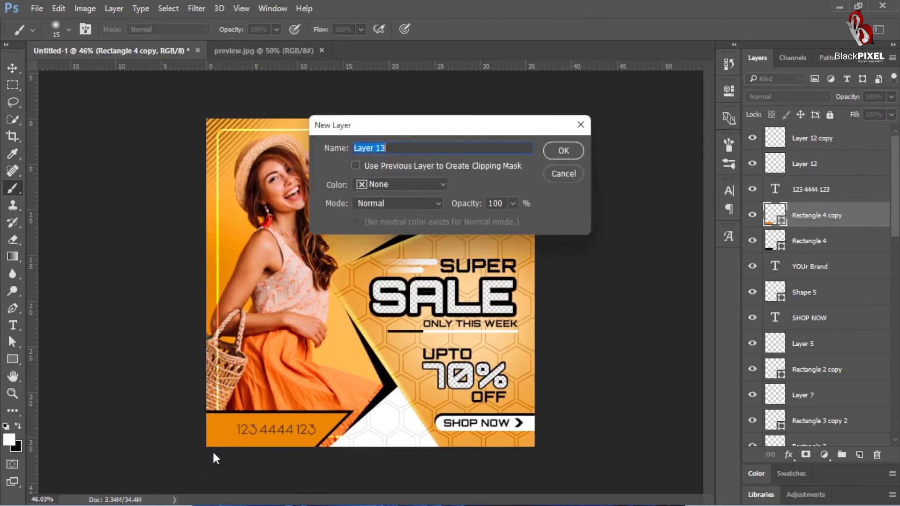
key("Return")
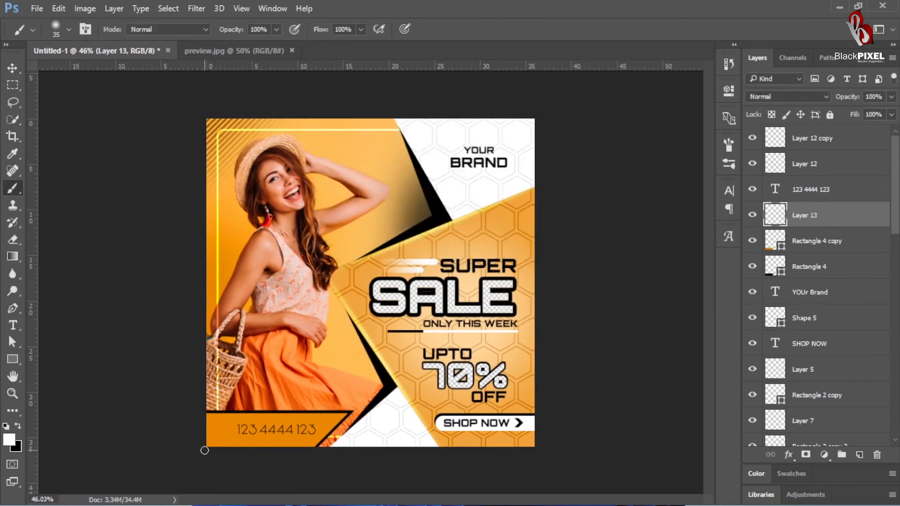
key("bracketright")
key("bracketright")
key("bracketright")
key("bracketright")
key("bracketright")
key("bracketright")
key("bracketright")
key("bracketright")
key("bracketright")
key("bracketright")
key("bracketright")
key("bracketright")
key("bracketright")
key("bracketright")
key("bracketleft")
key("bracketleft")
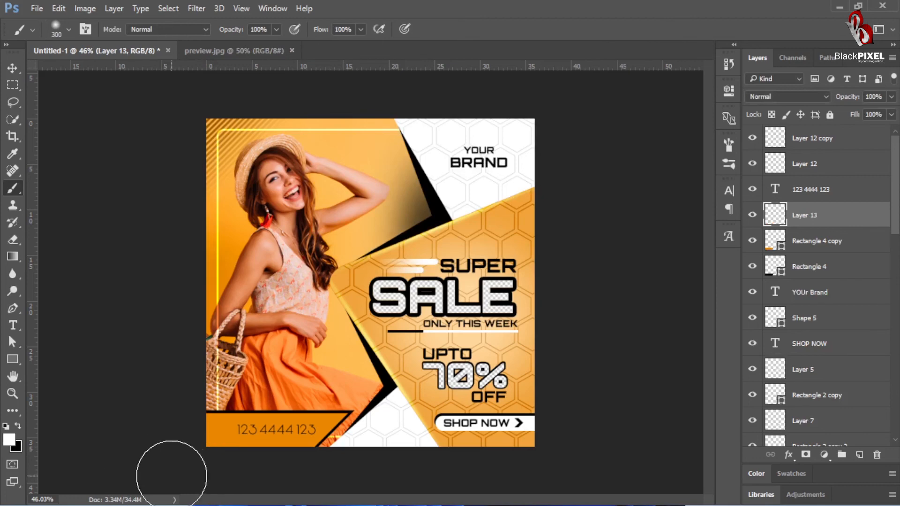
mouse_move(178, 472)
left_mouse_down()
mouse_move(204, 484)
mouse_move(255, 502)
mouse_move(175, 464)
left_mouse_up()
Step: Add a Normal Color Overlay to Layer 13, sampling the phone banner's orange and darkening it to a deep brown shade
key("v")
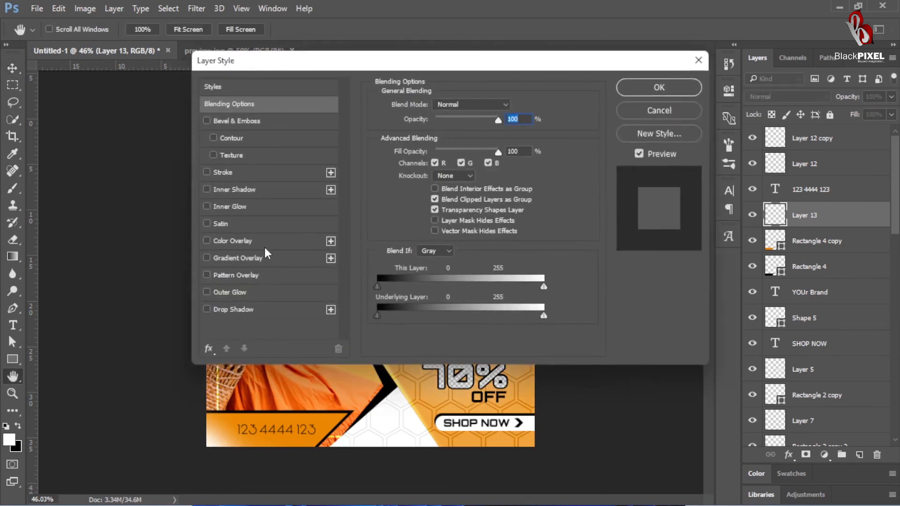
left_click(233, 241)
left_click(512, 109)
type("000000")
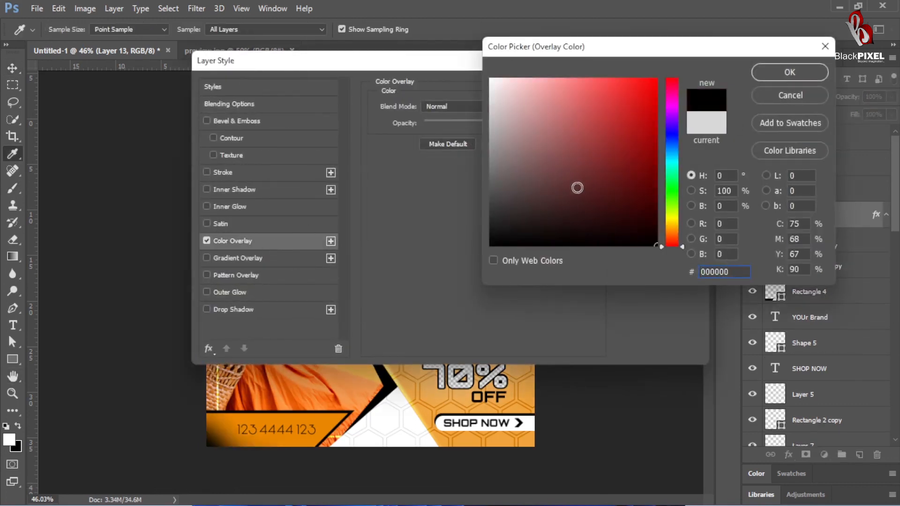
left_click(303, 449)
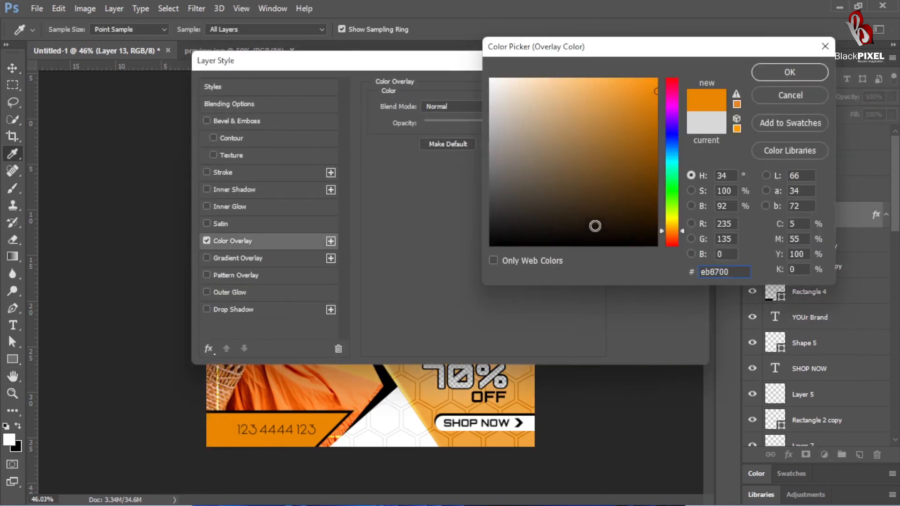
left_click(655, 151)
left_click_drag(645, 169, 647, 204)
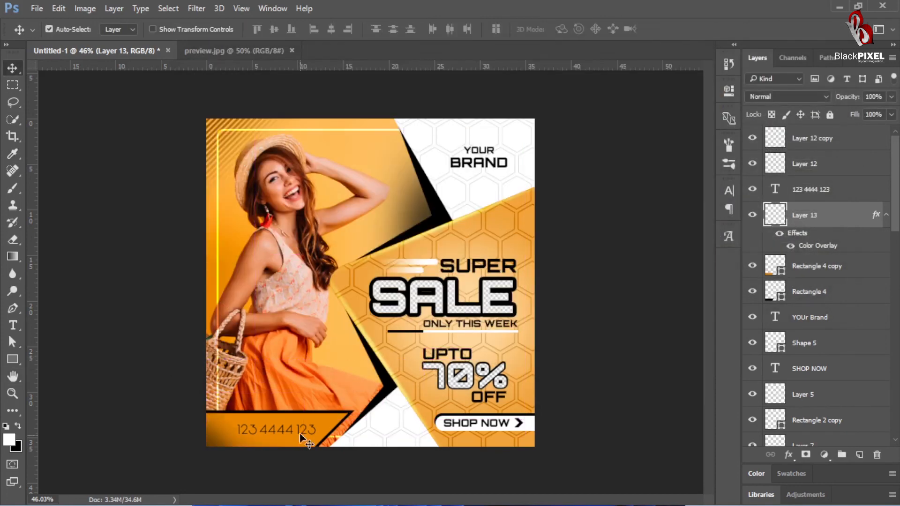
Step: Select the phone number text layer on the orange banner in the poster's lower-left corner
left_click(307, 430)
right_click(288, 427)
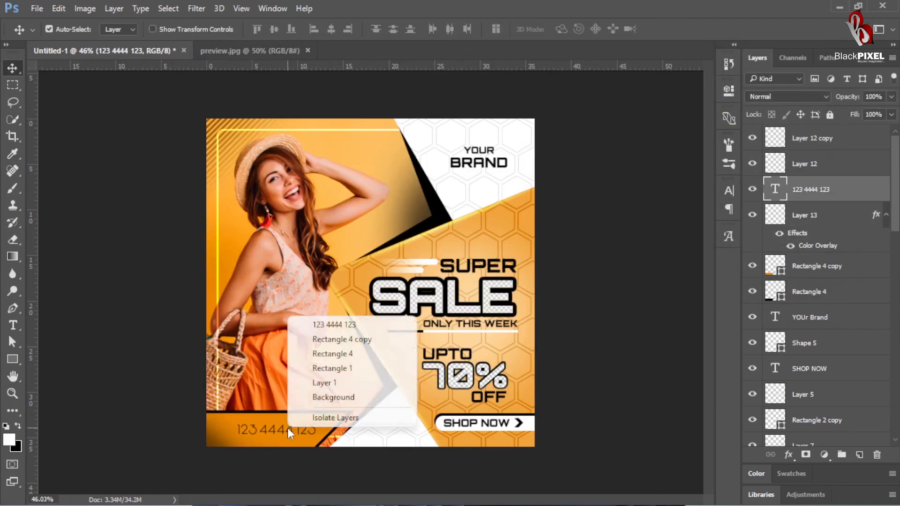
key("Escape")
left_click_drag(288, 428, 292, 429)
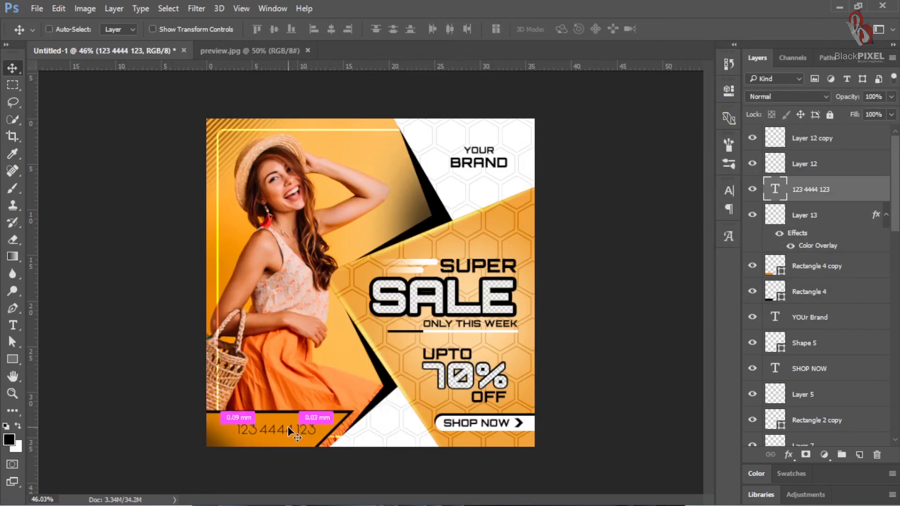